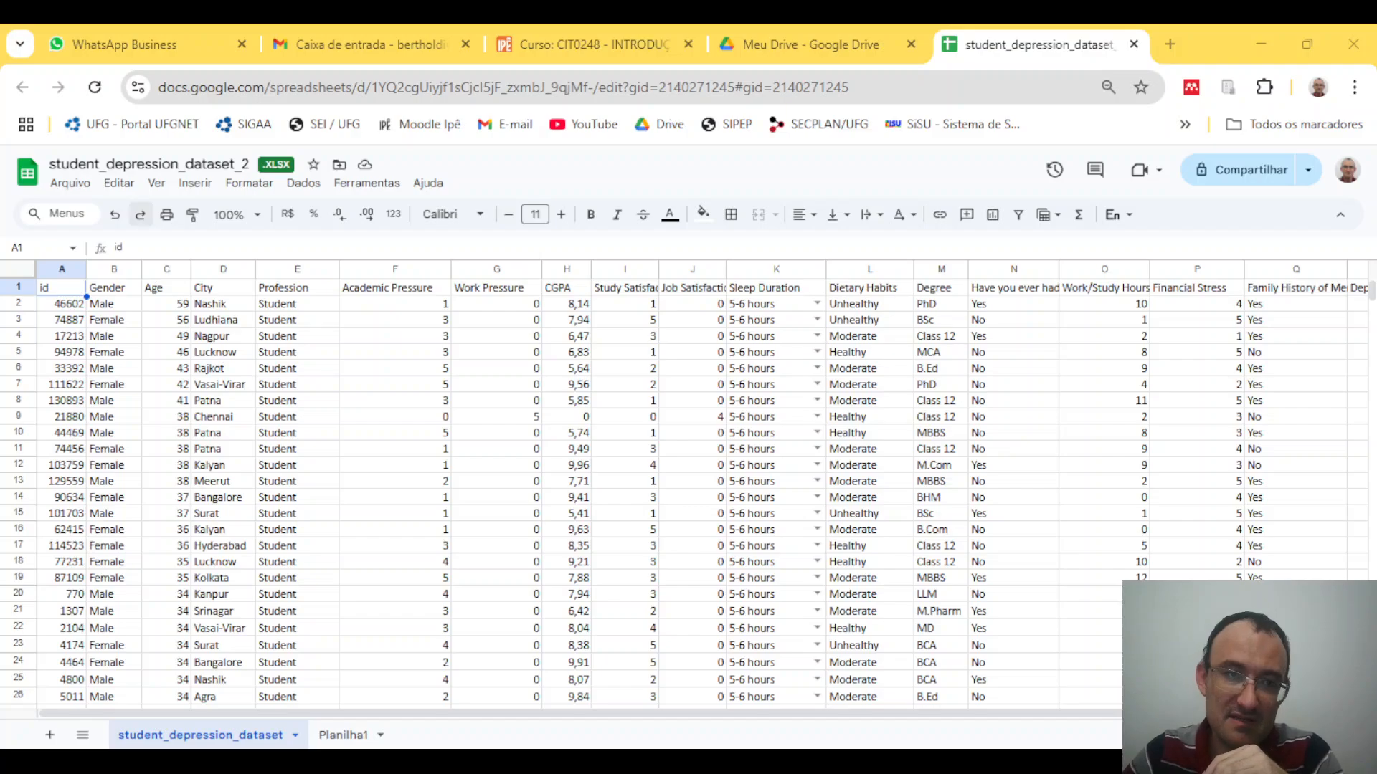
Configure web publishing for only the student_depression_dataset sheet, with comma-separated values as the output format.
click(69, 188)
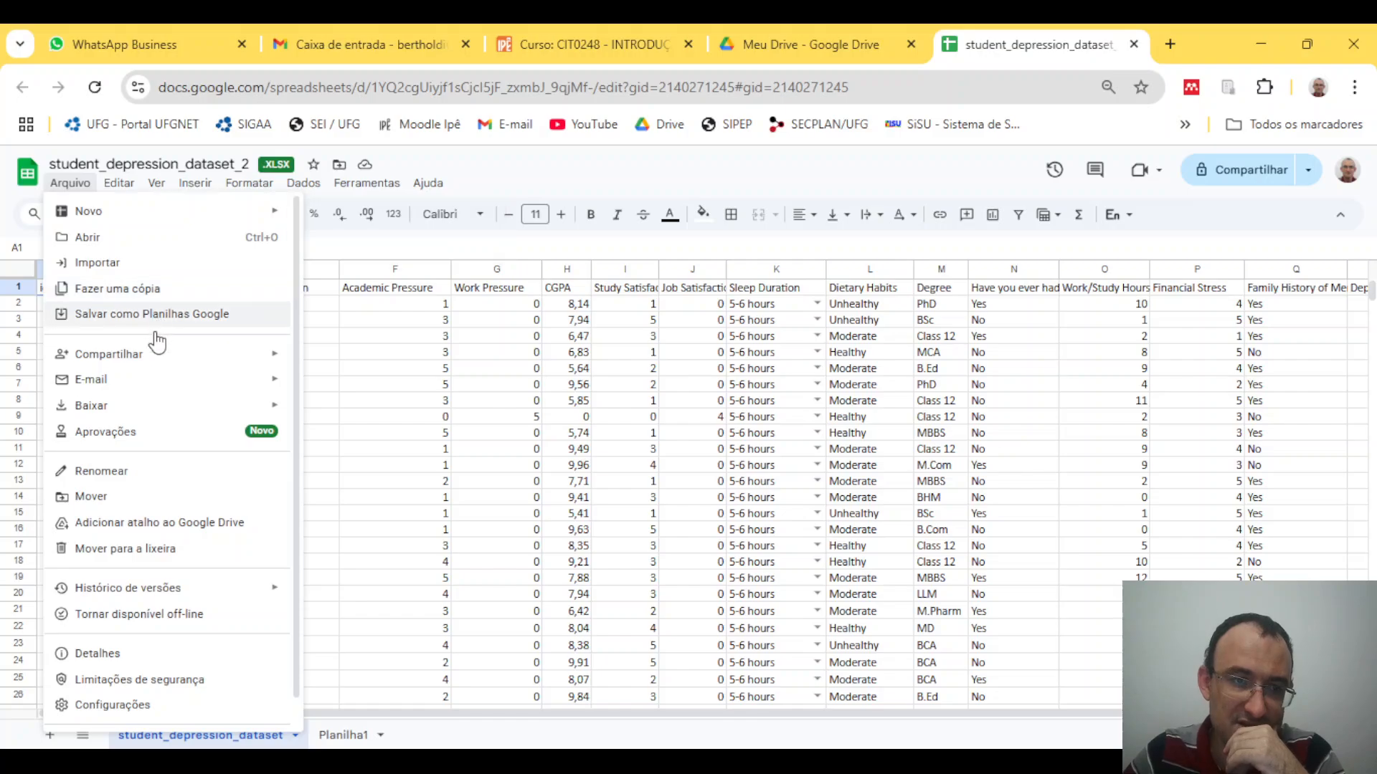
mouse_move(145, 356)
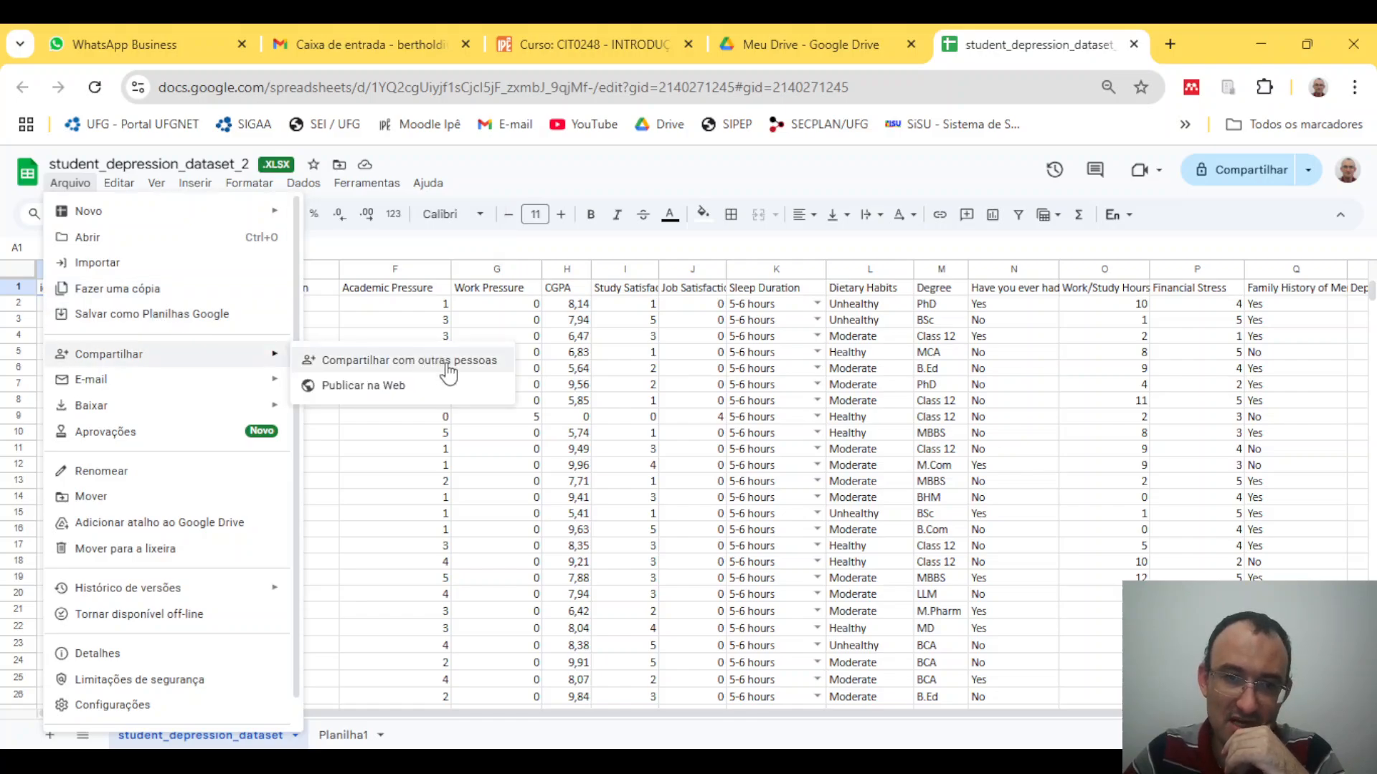
click(388, 384)
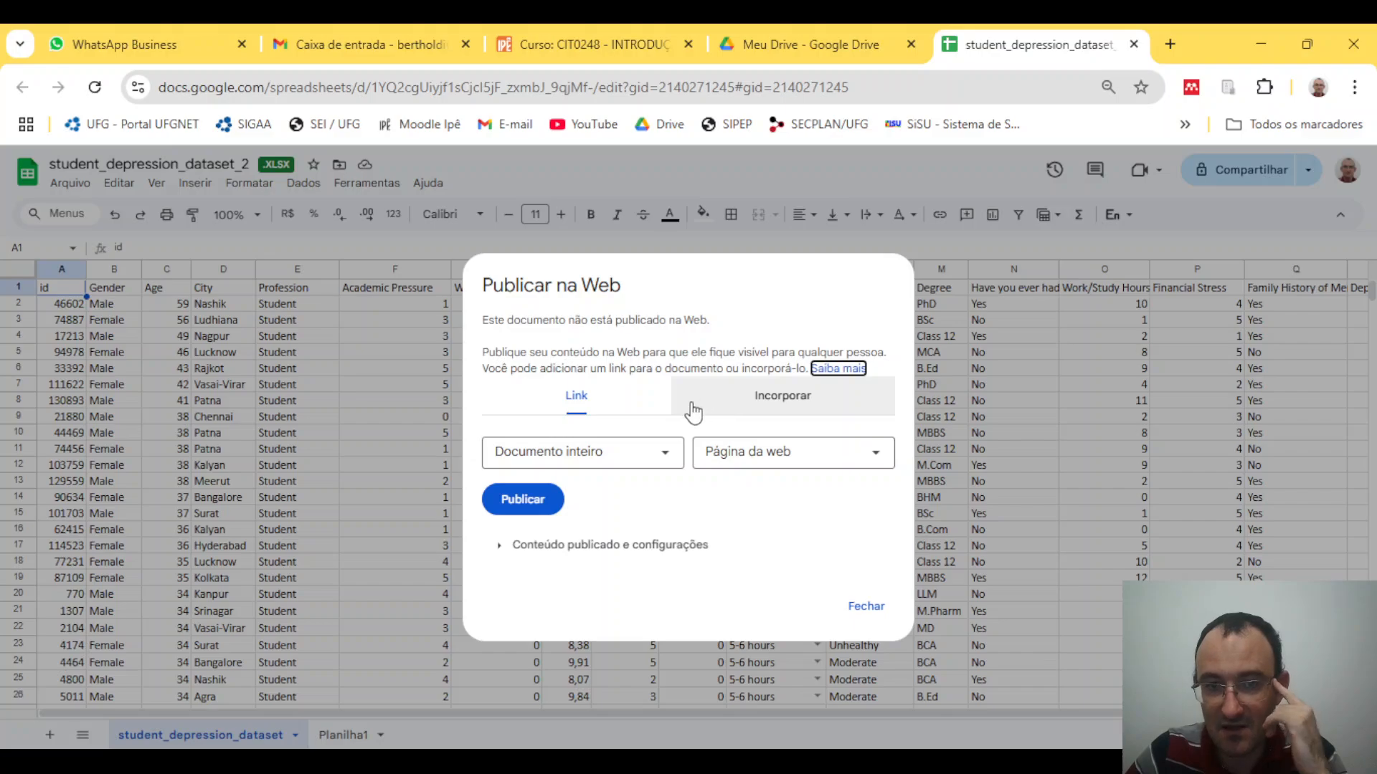
click(668, 454)
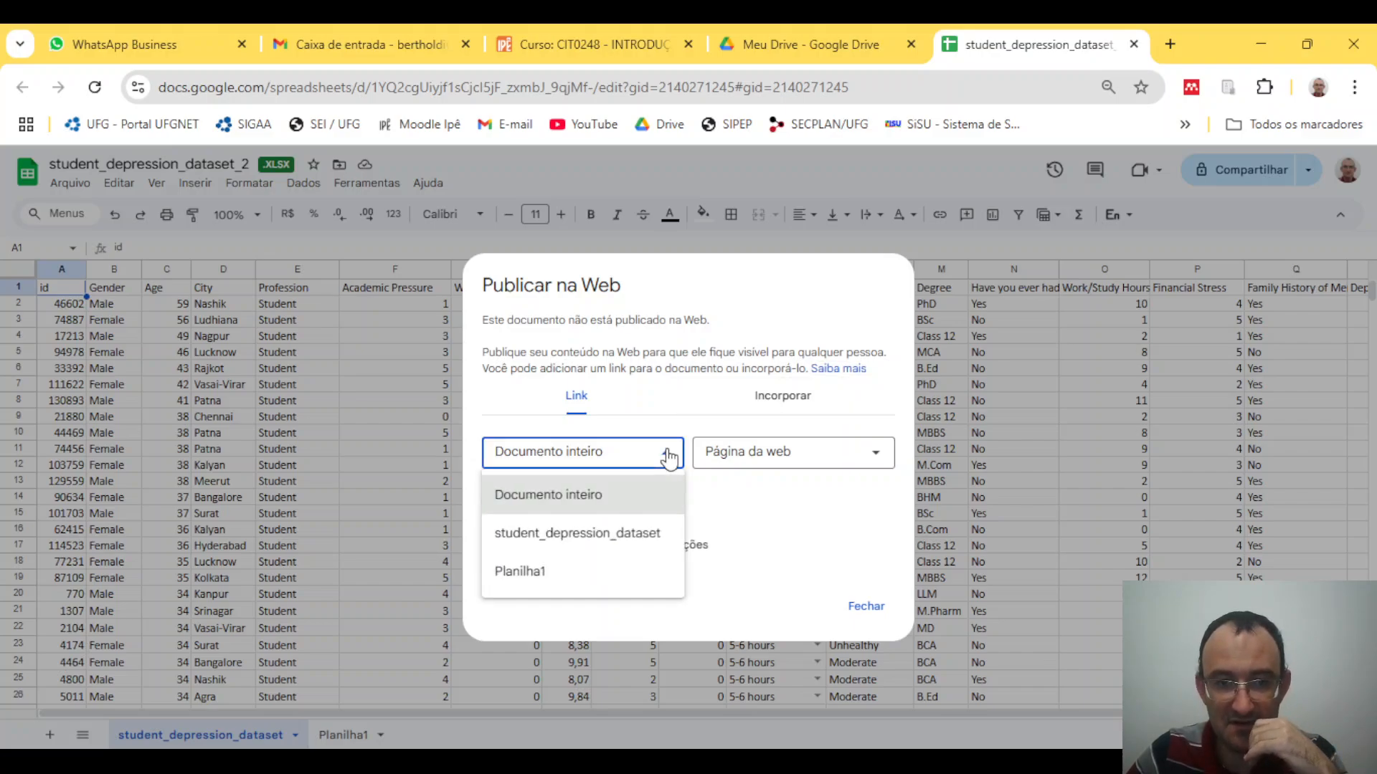
click(635, 543)
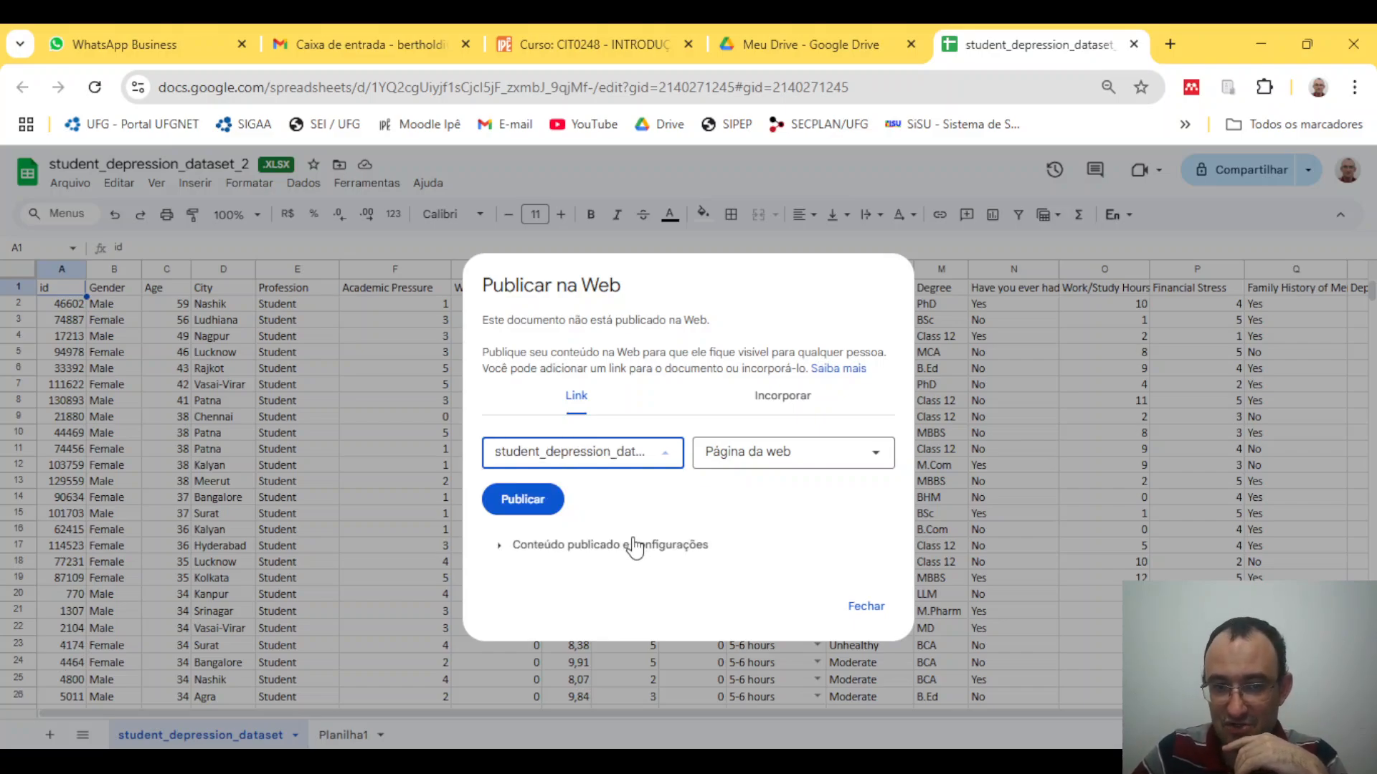
click(838, 463)
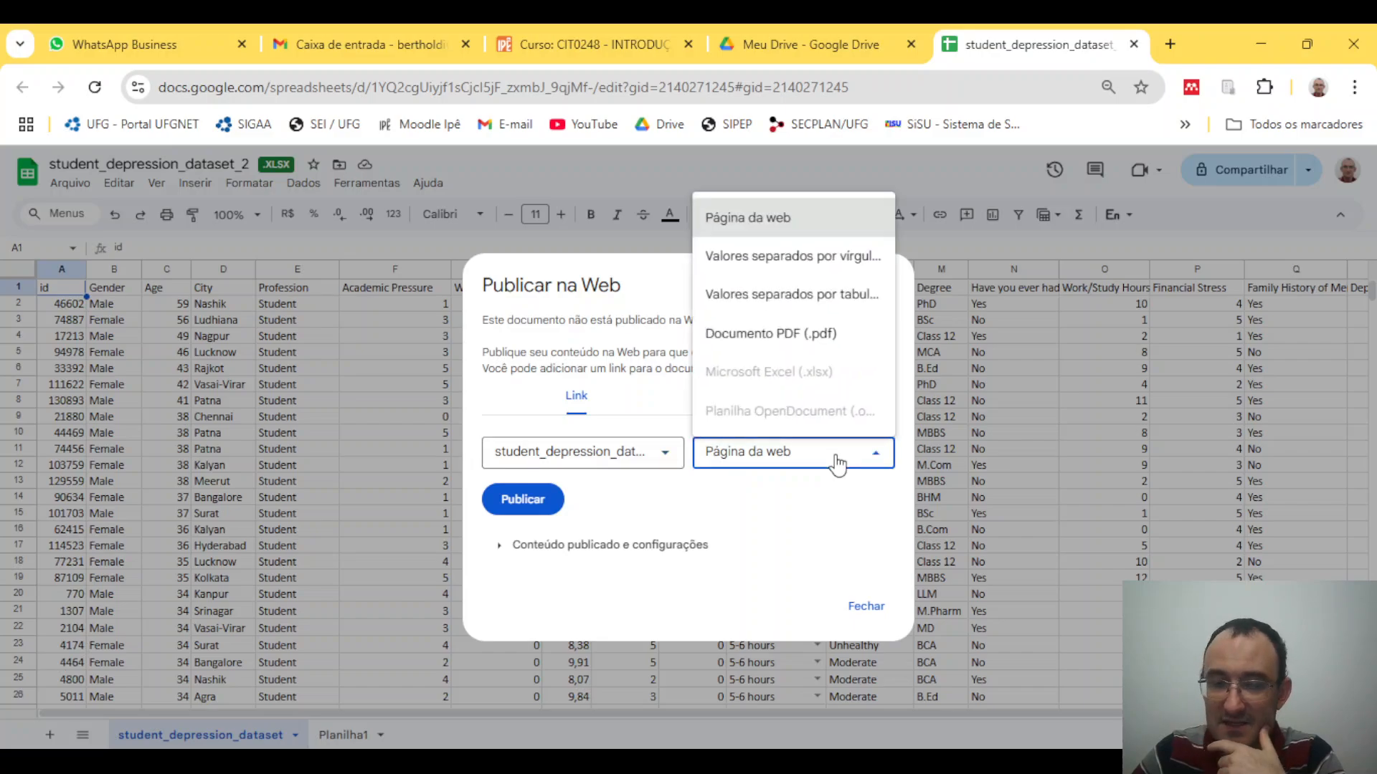
click(833, 278)
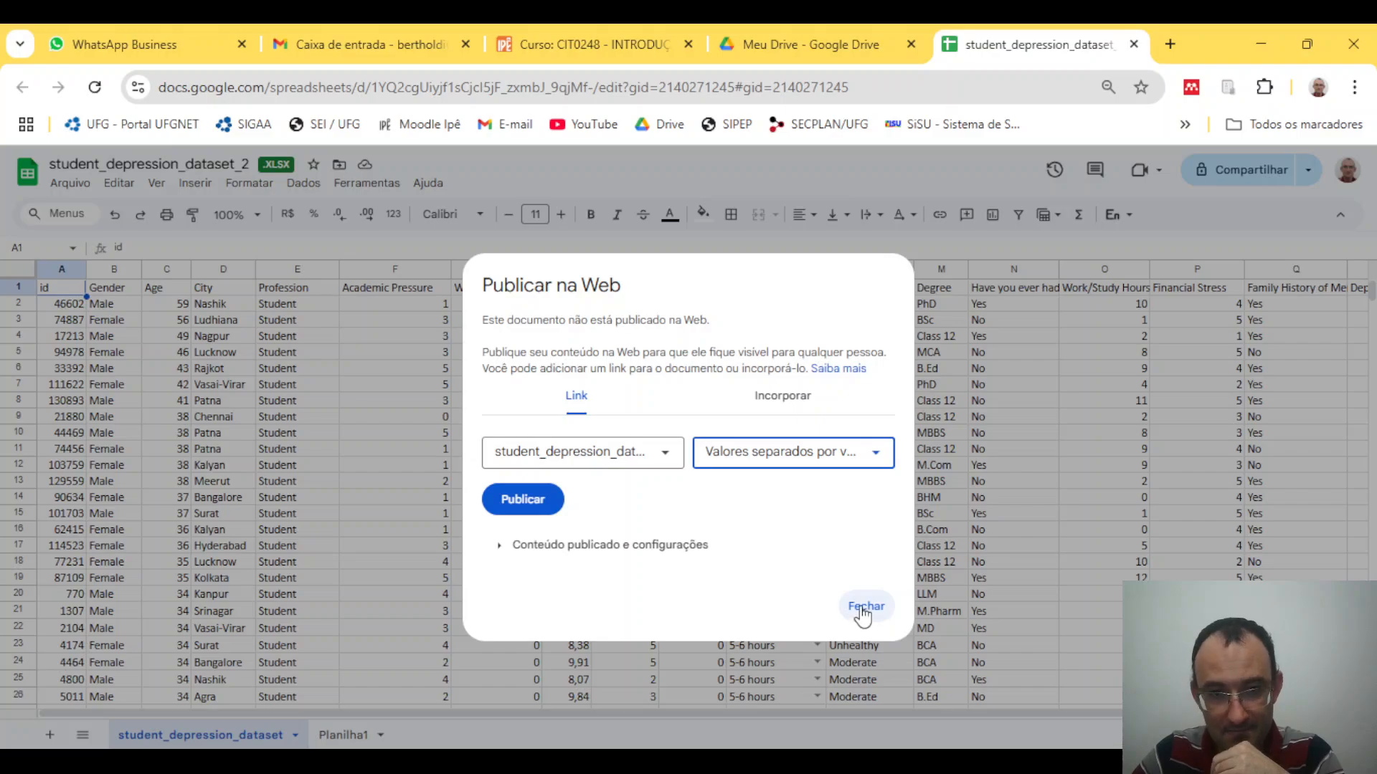
Publish the sheet to the web and copy the generated CSV link.
click(527, 502)
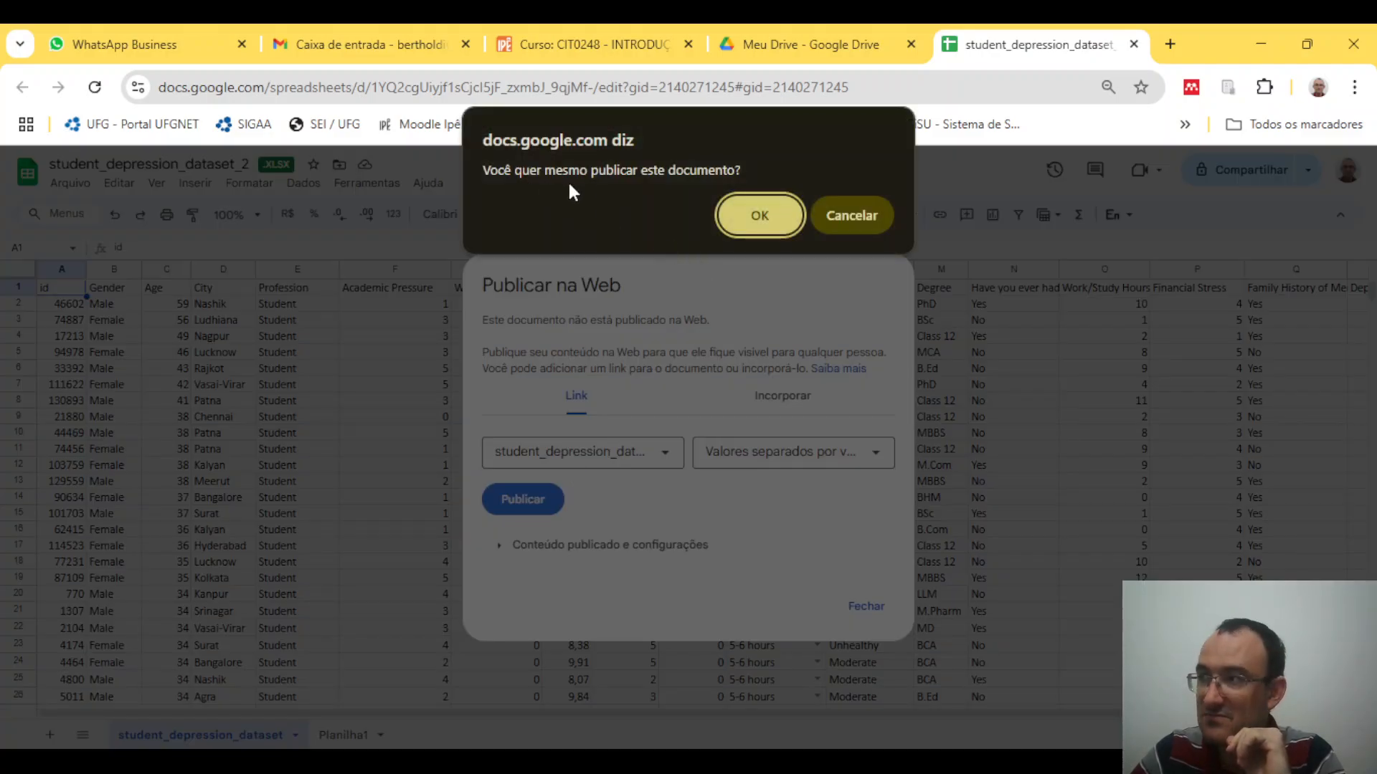
click(760, 217)
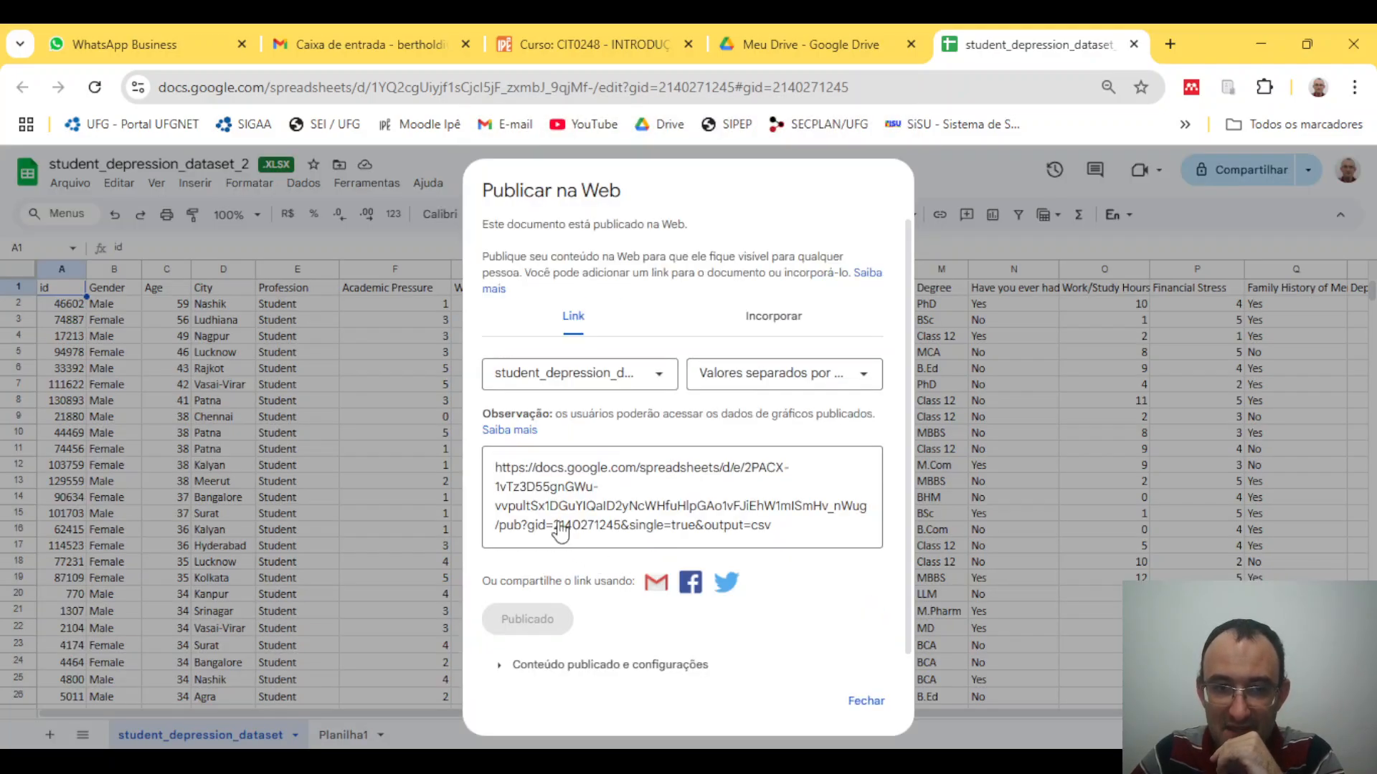
click(802, 534)
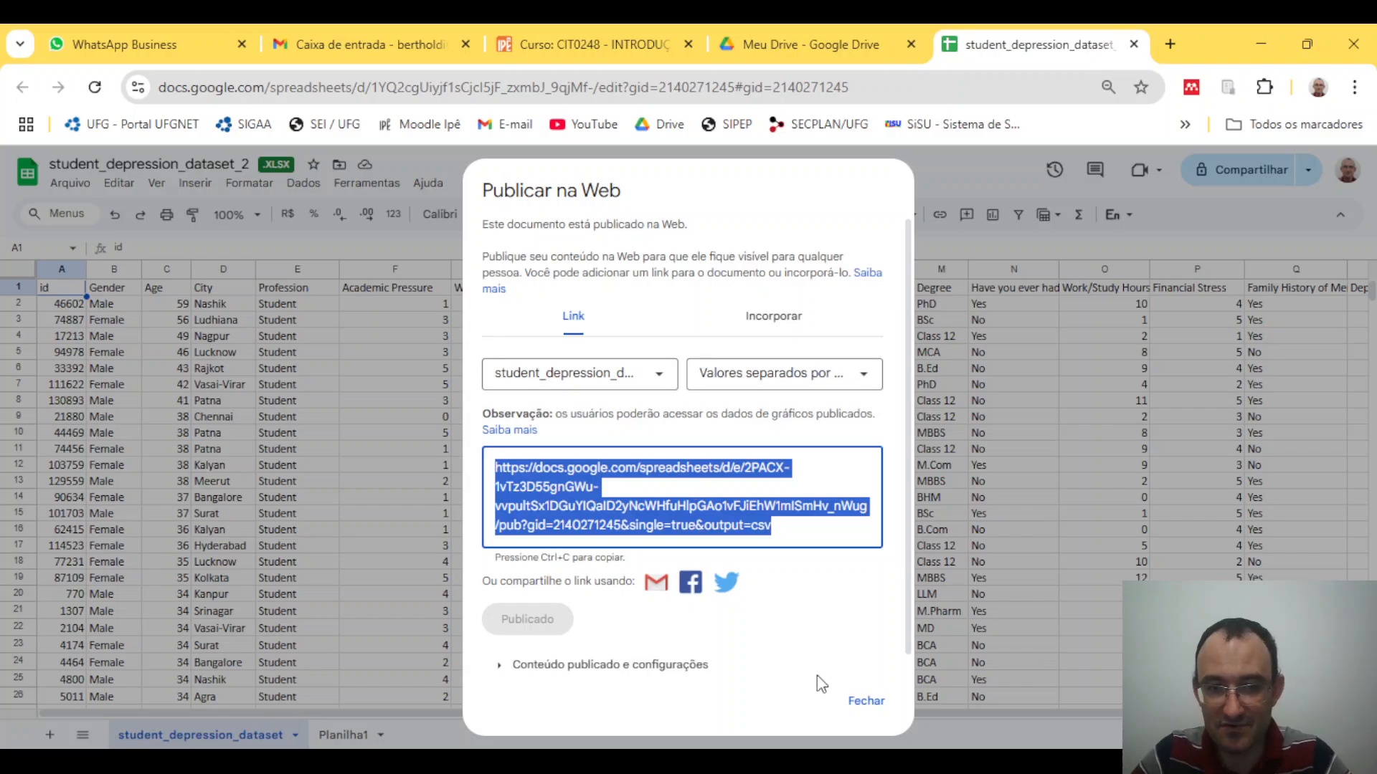
click(863, 702)
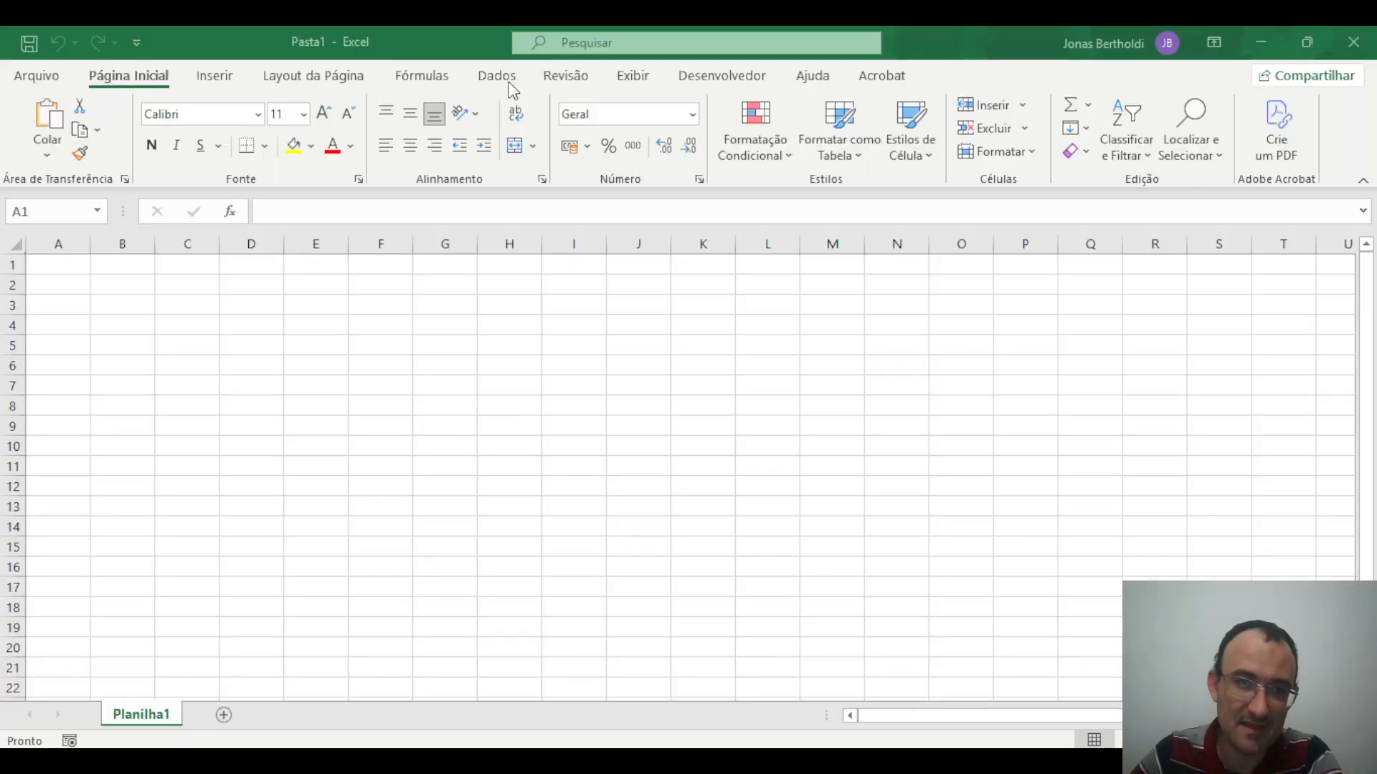
Switch to Excel and connect to the copied CSV link as a web data source using the basic option.
click(510, 84)
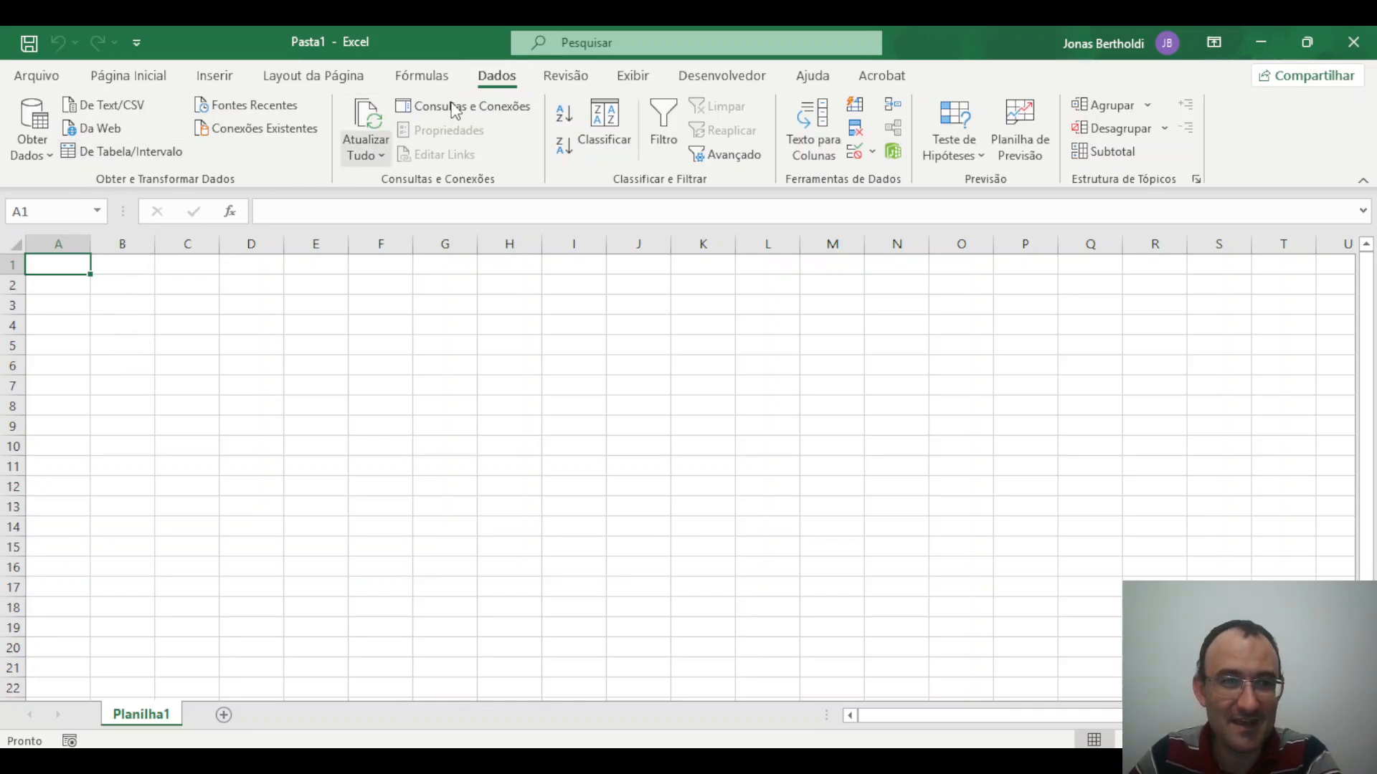
click(42, 147)
mouse_move(157, 201)
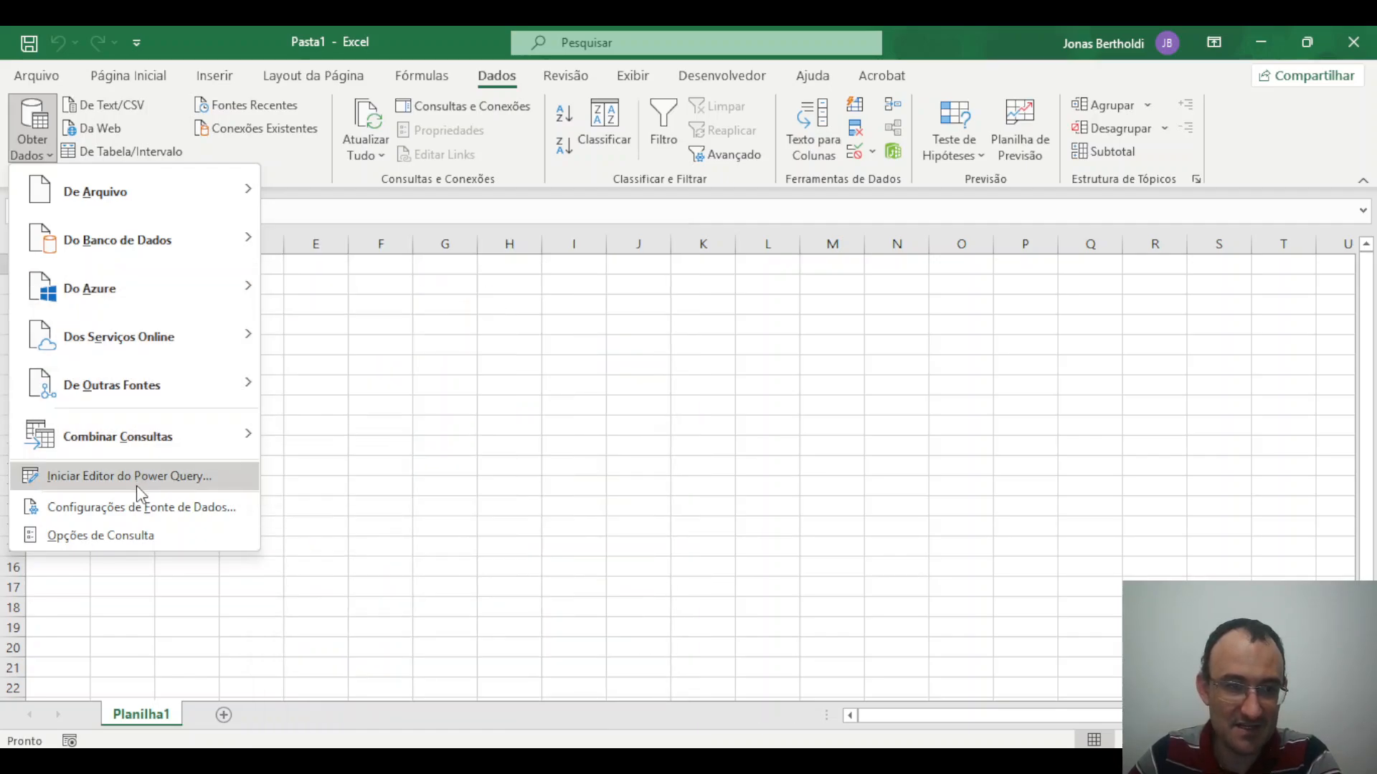
mouse_move(172, 235)
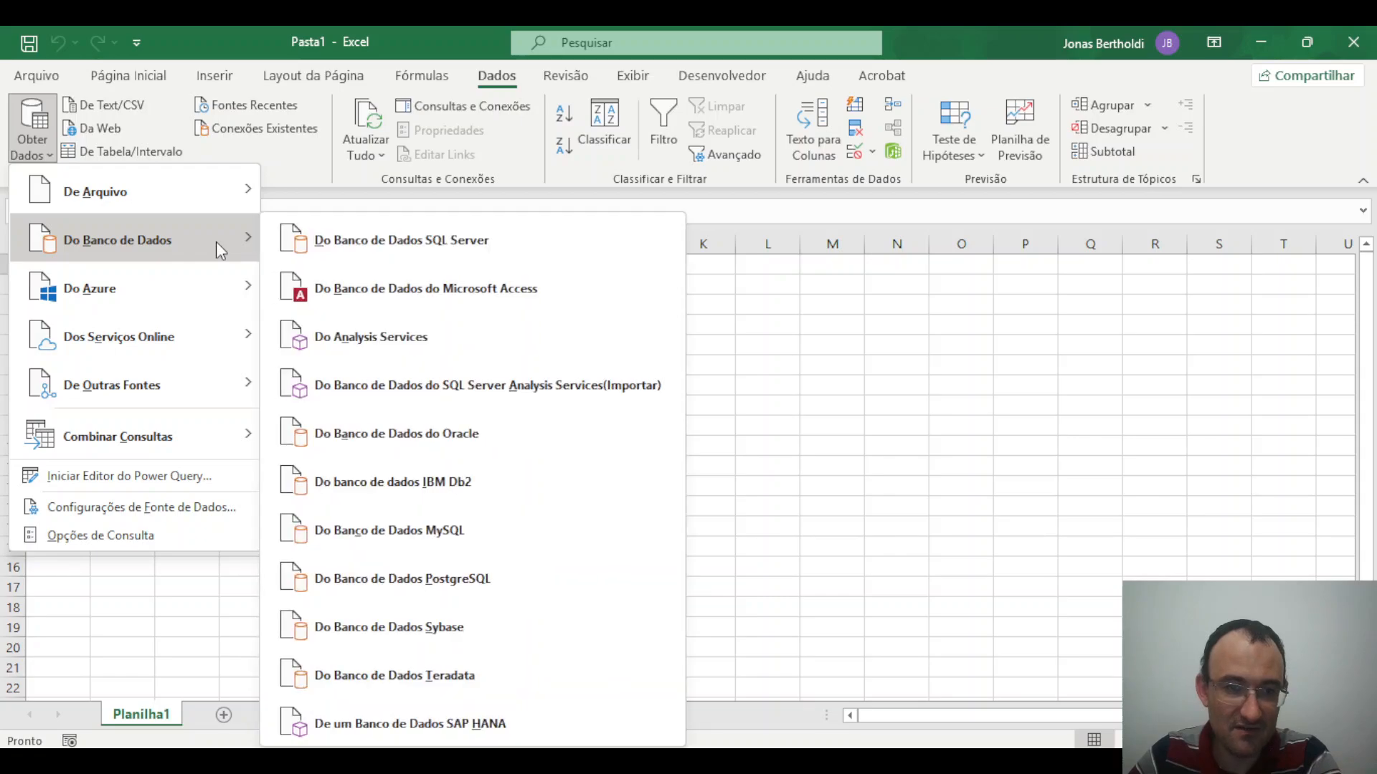
mouse_move(201, 290)
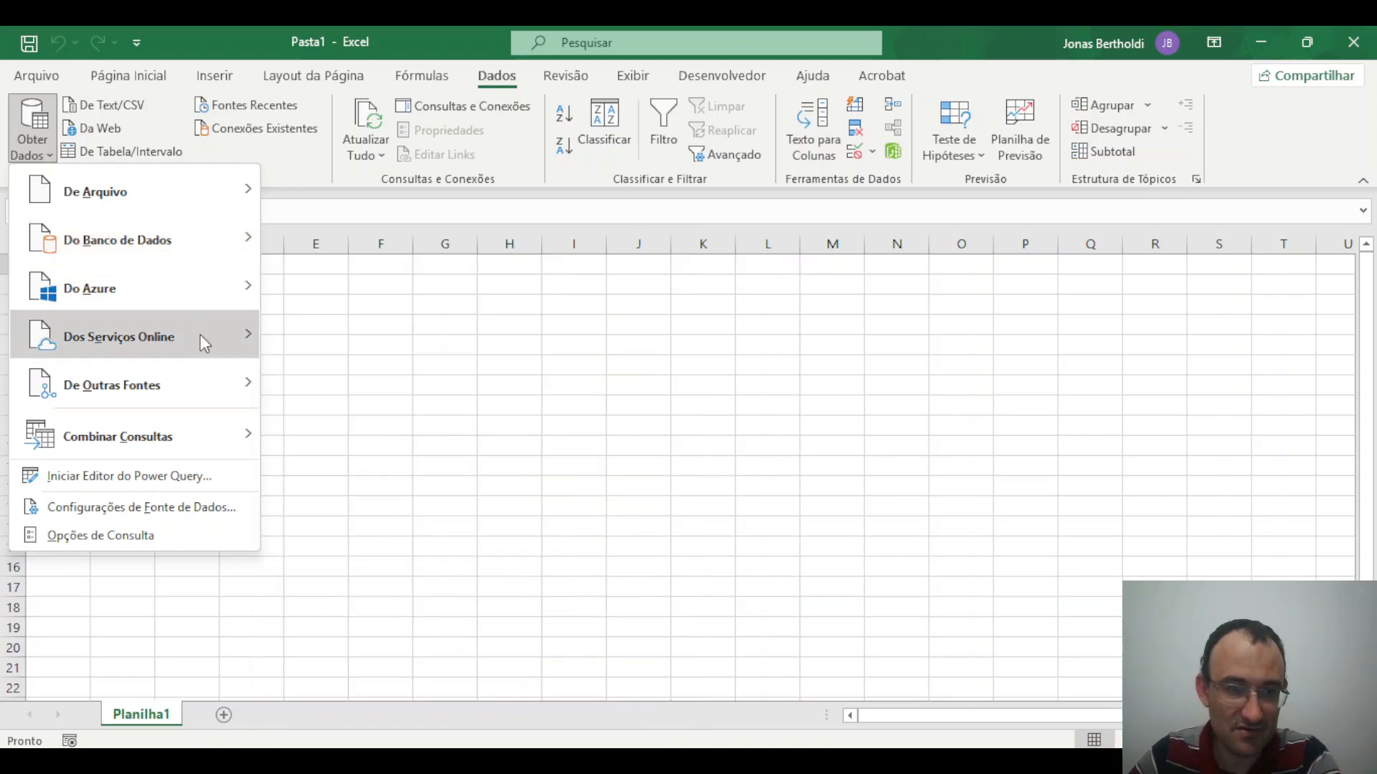
mouse_move(200, 334)
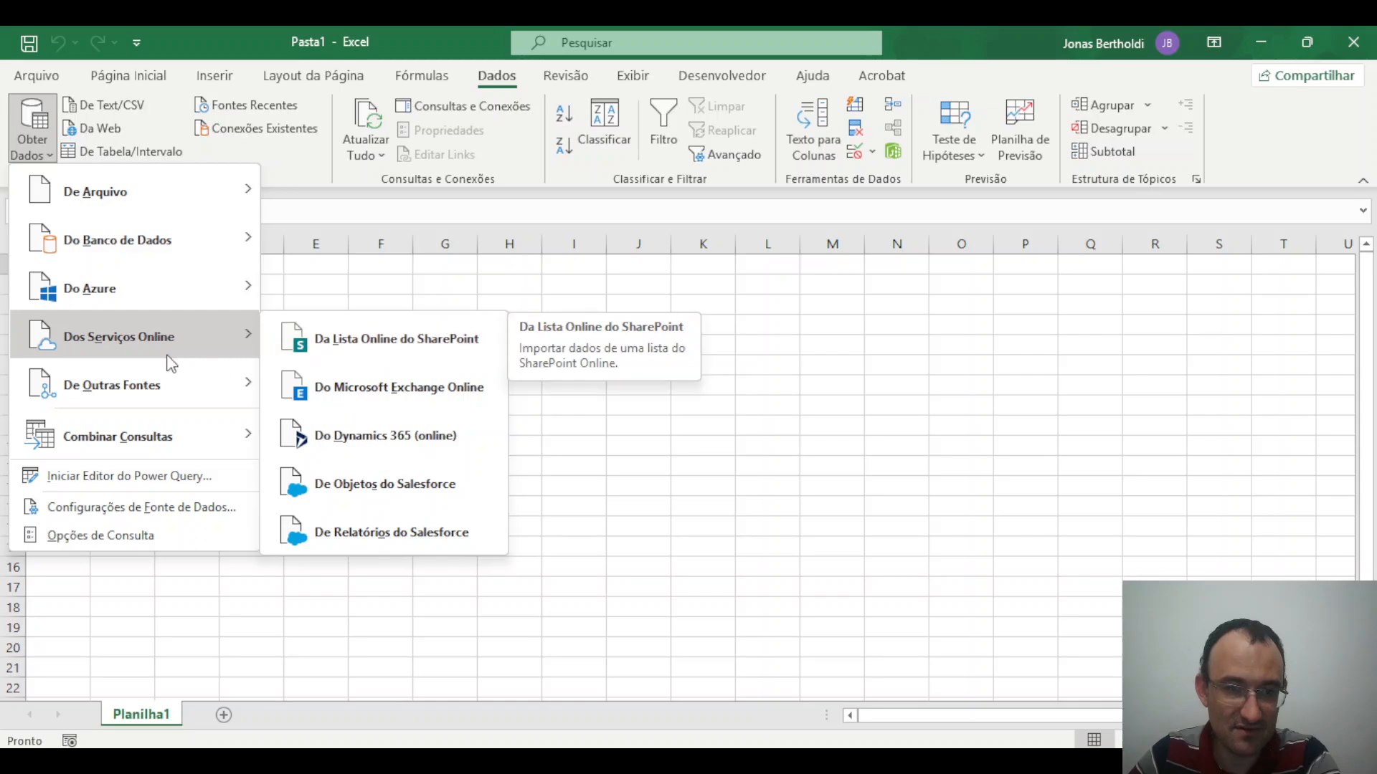
mouse_move(161, 386)
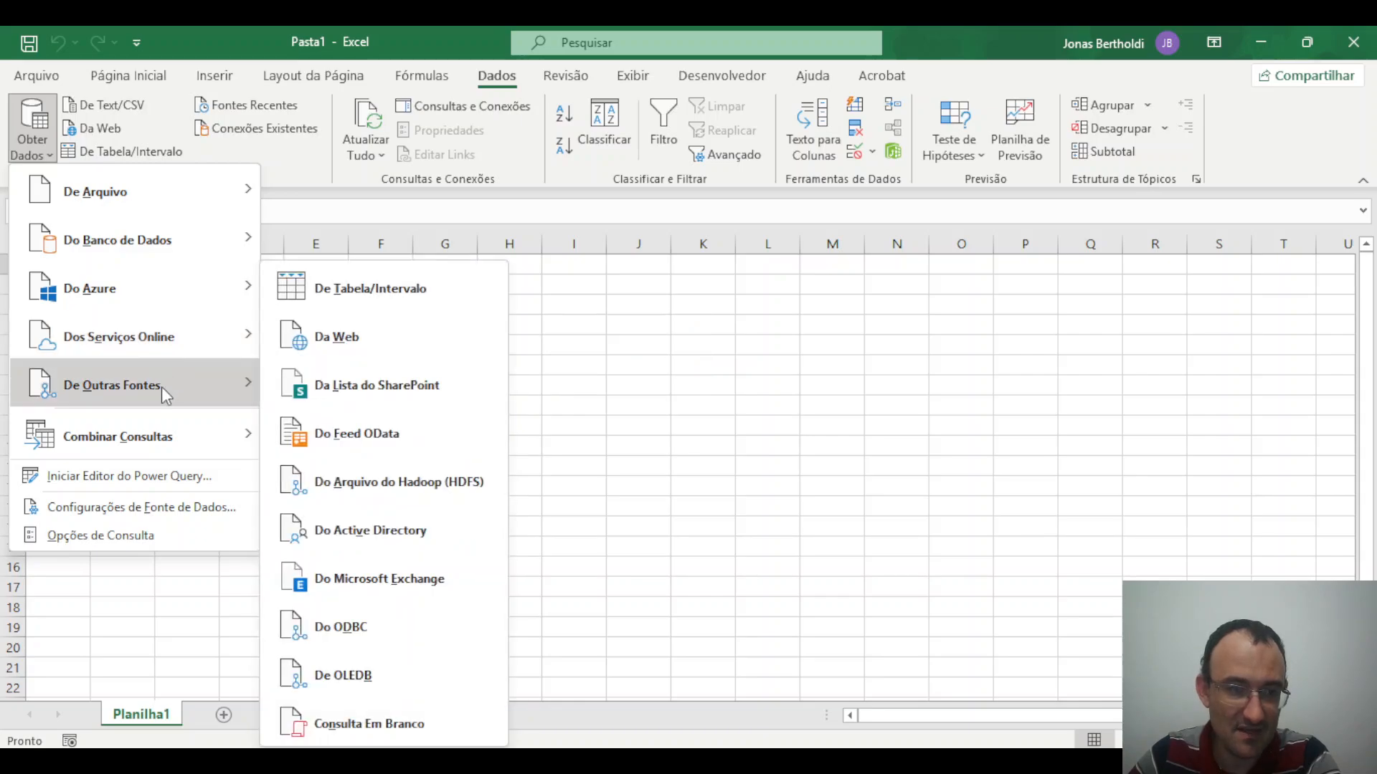
click(336, 337)
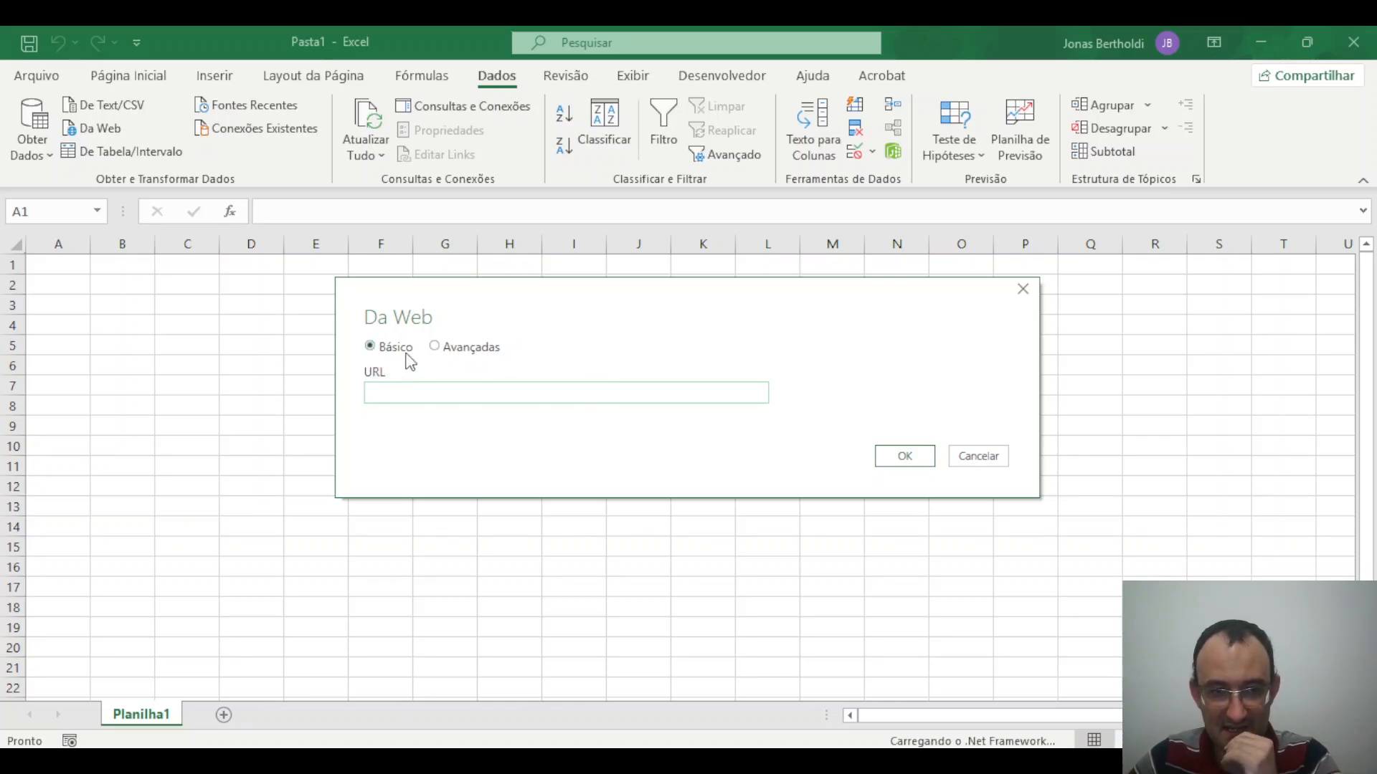
click(507, 398)
key(ctrl+v)
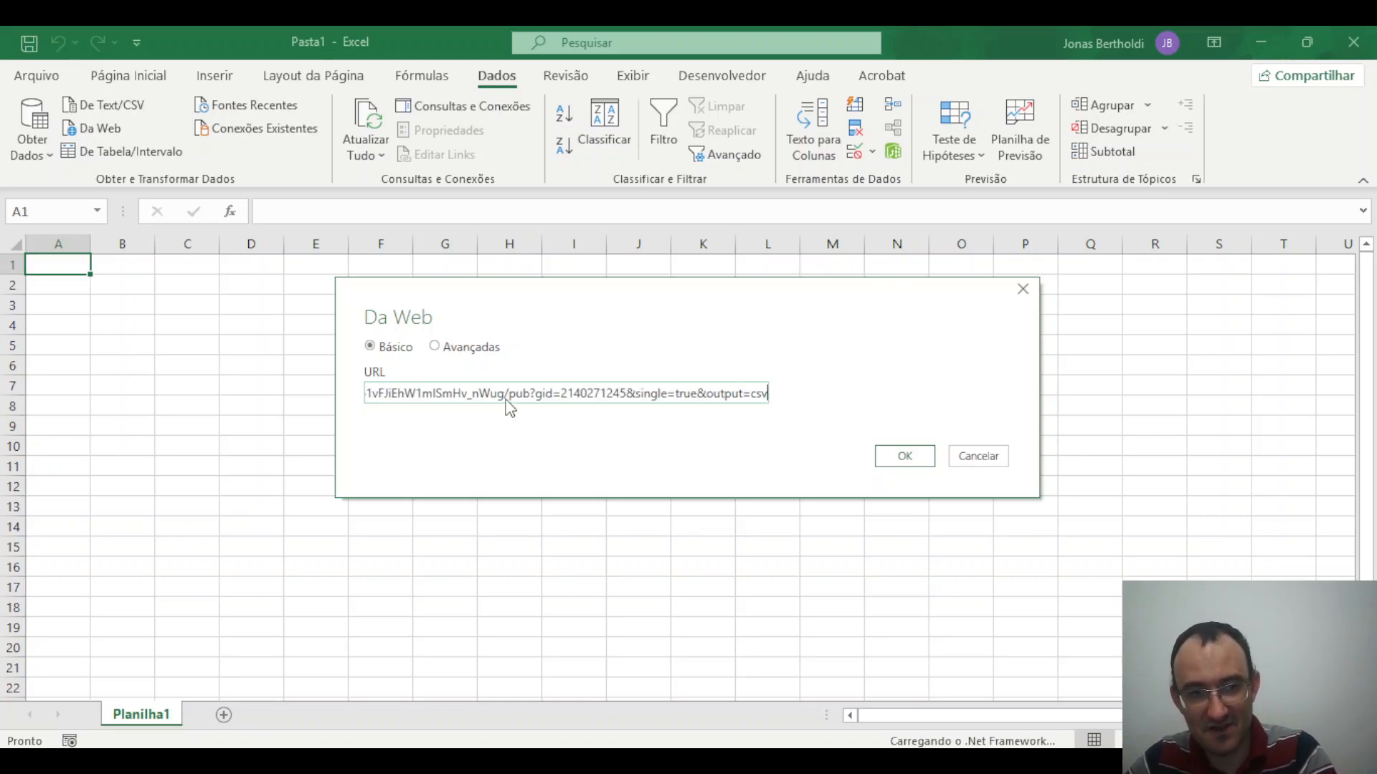
click(903, 459)
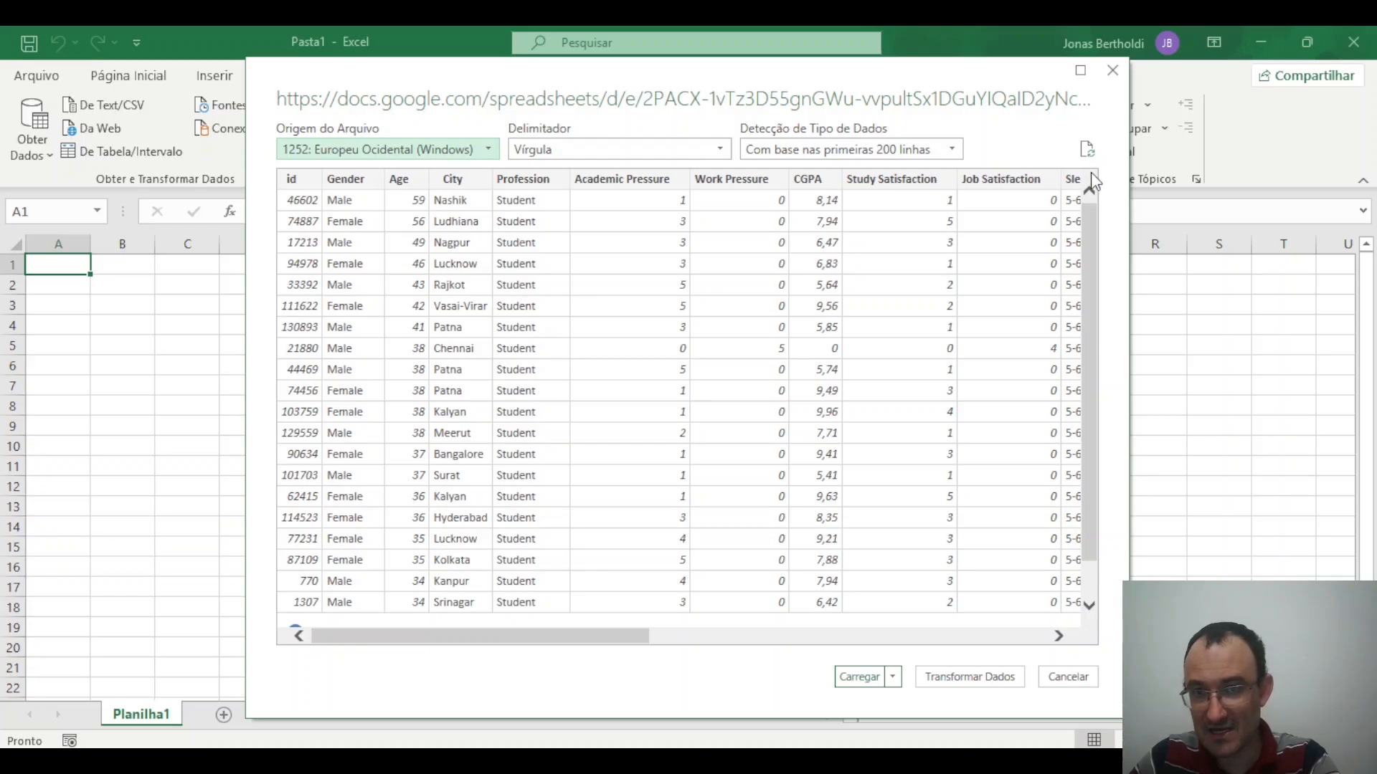
Set the import's file origin to 65001: Unicode (UTF-8), keep the comma delimiter, and load the data into the Power Query Editor.
click(488, 150)
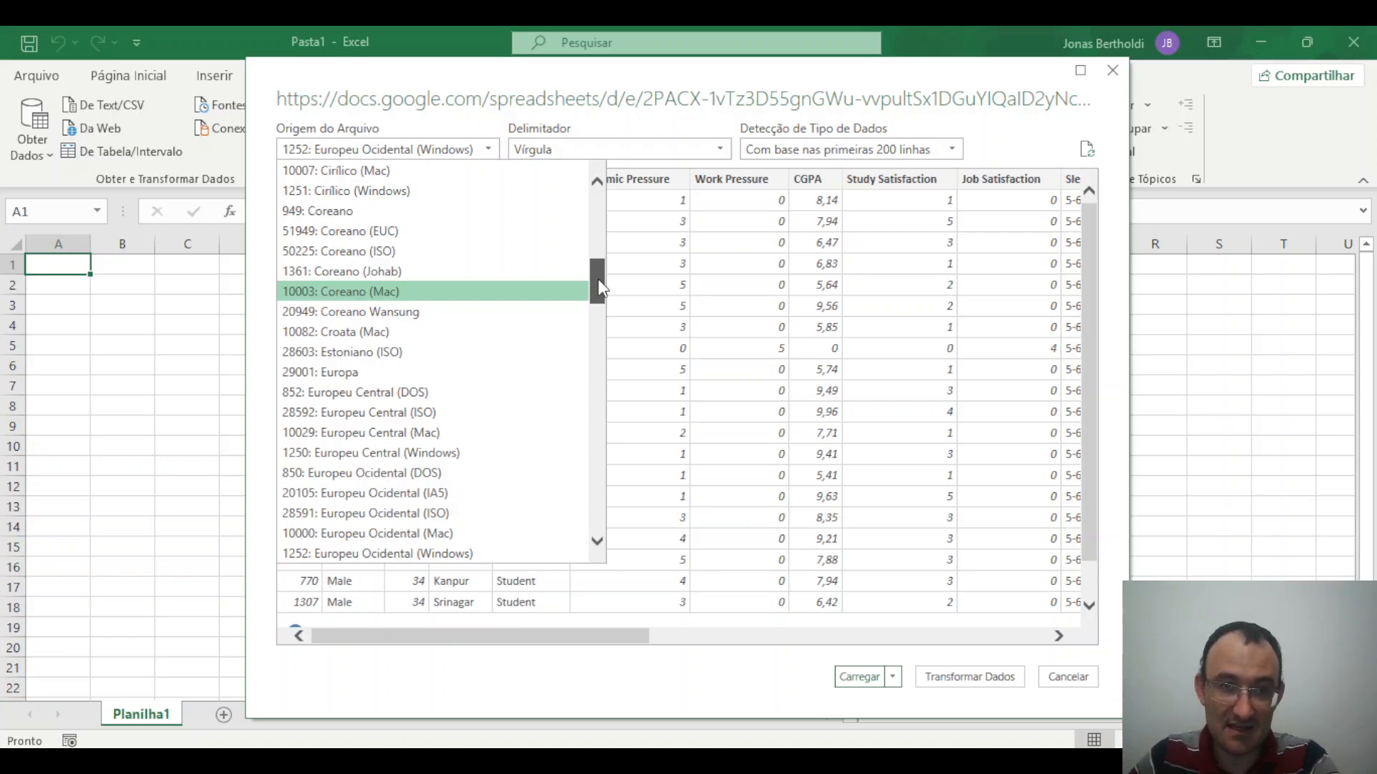
drag(599, 288, 576, 520)
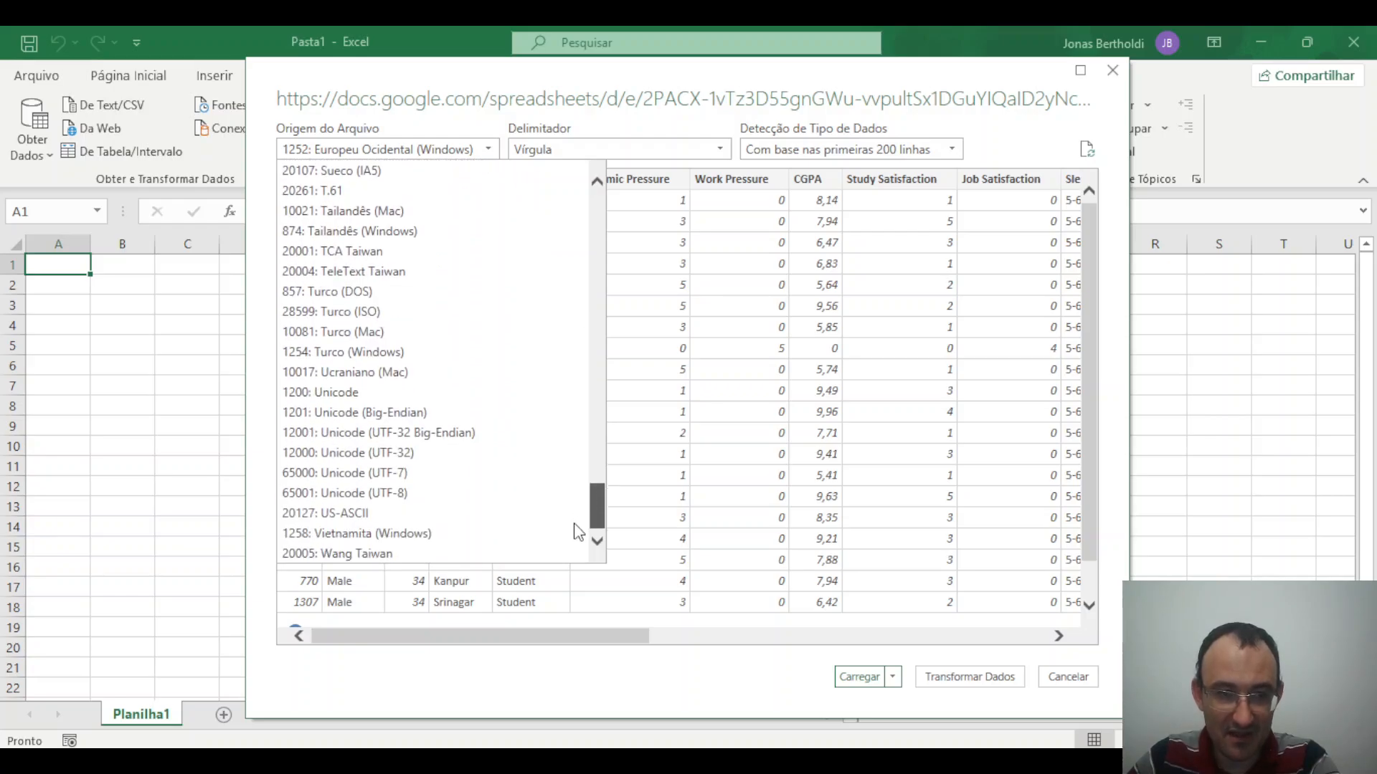
click(457, 494)
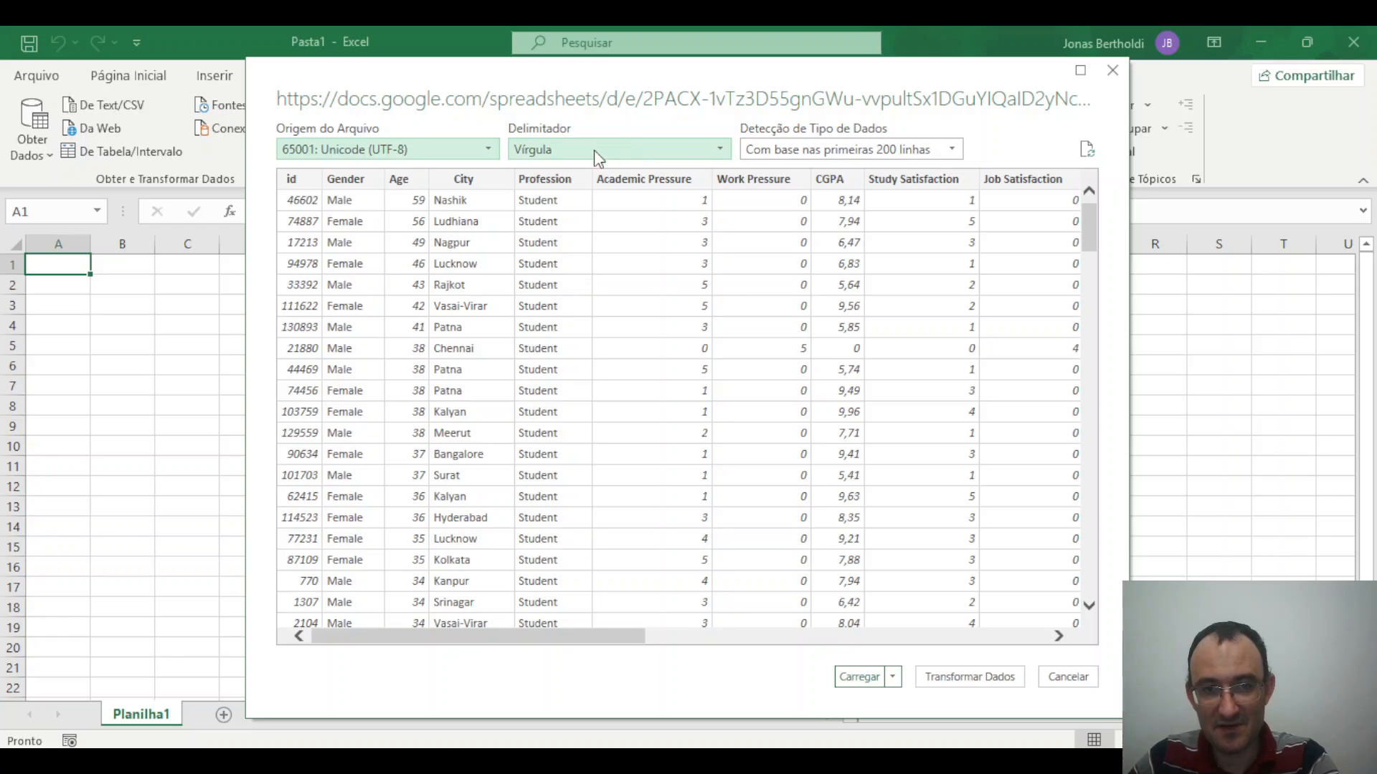
click(719, 152)
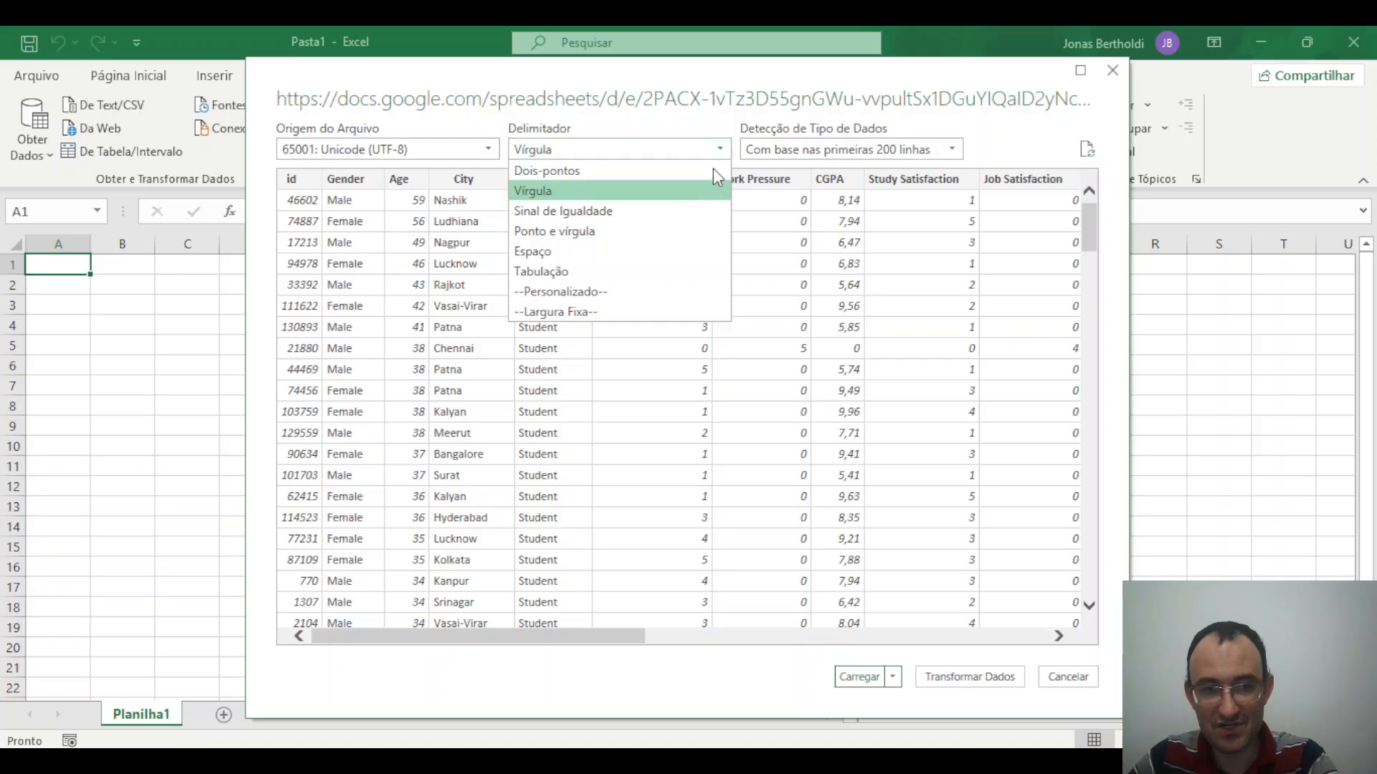
click(717, 114)
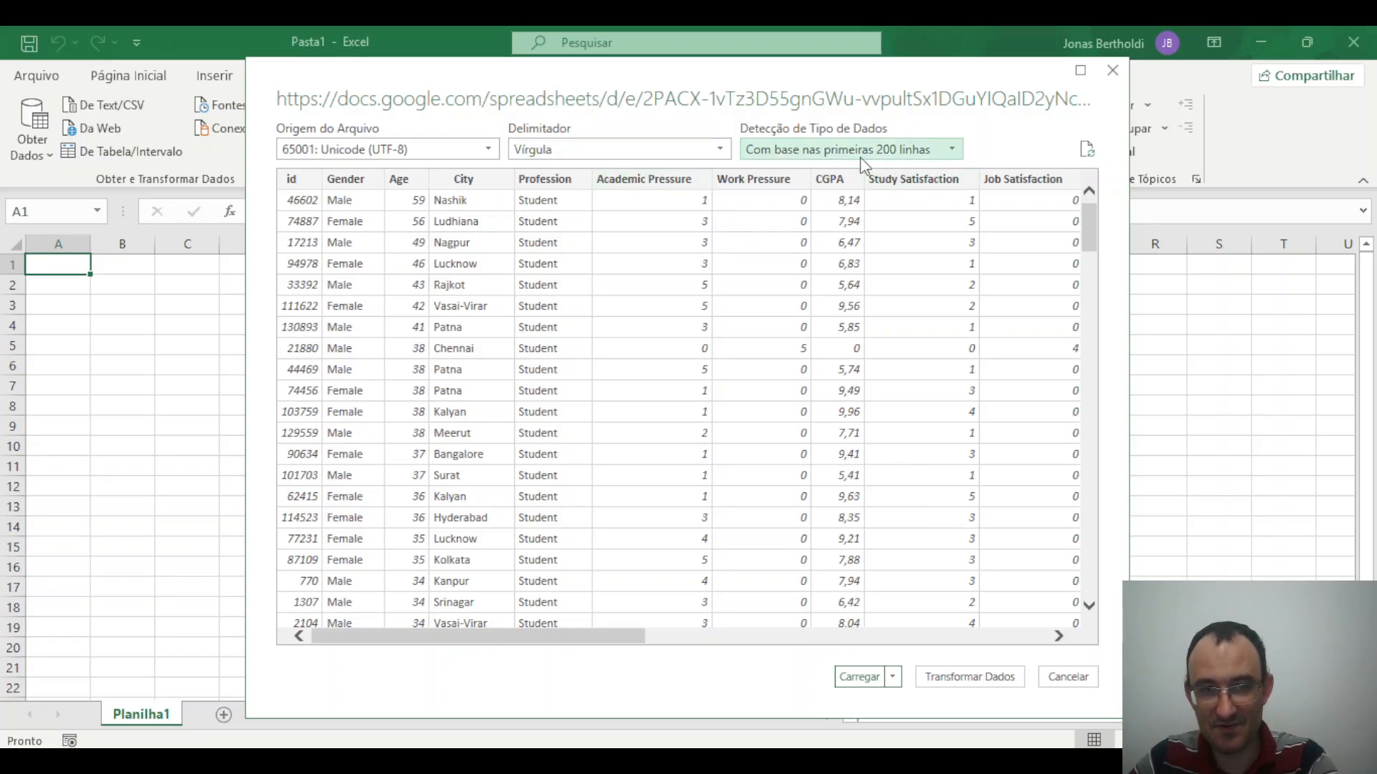
click(1004, 686)
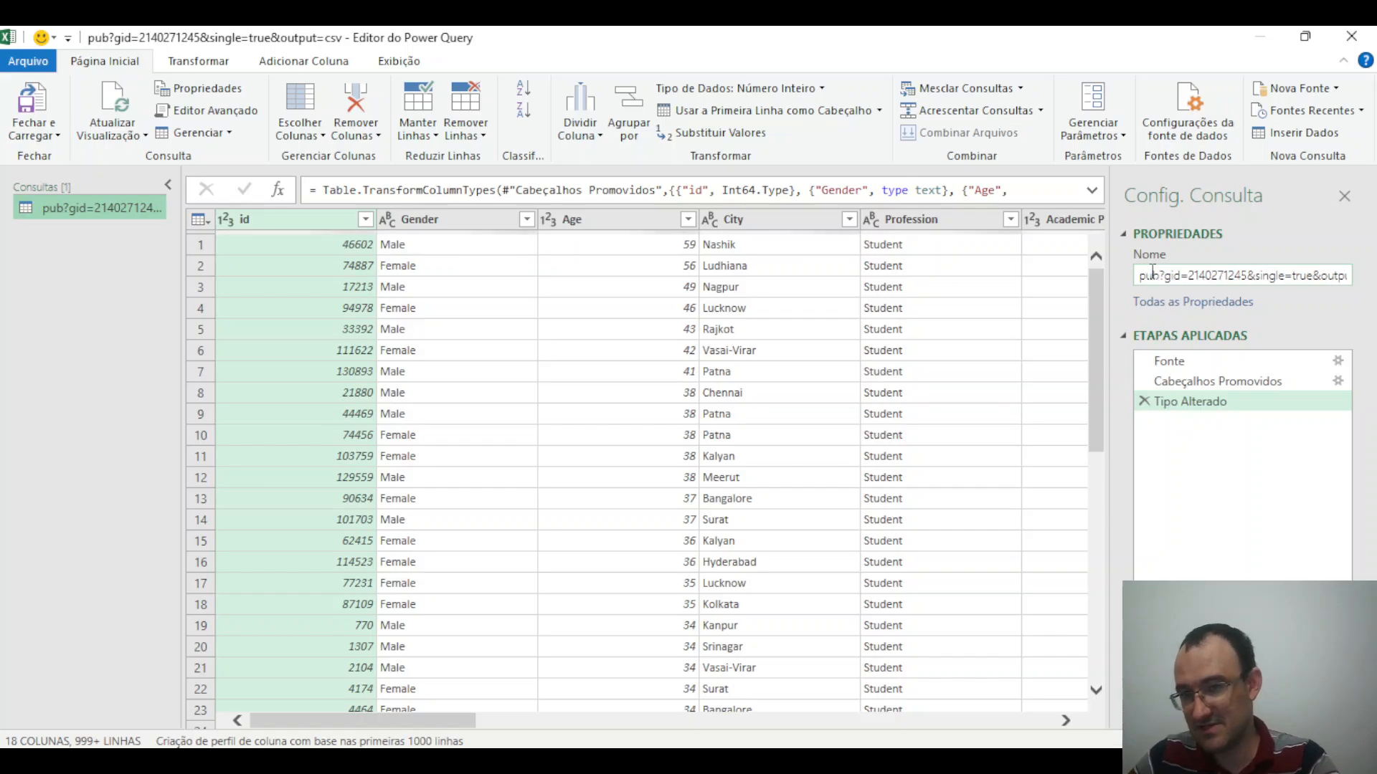
Rename the query as DADOS_IMPORTADOS.
click(1149, 280)
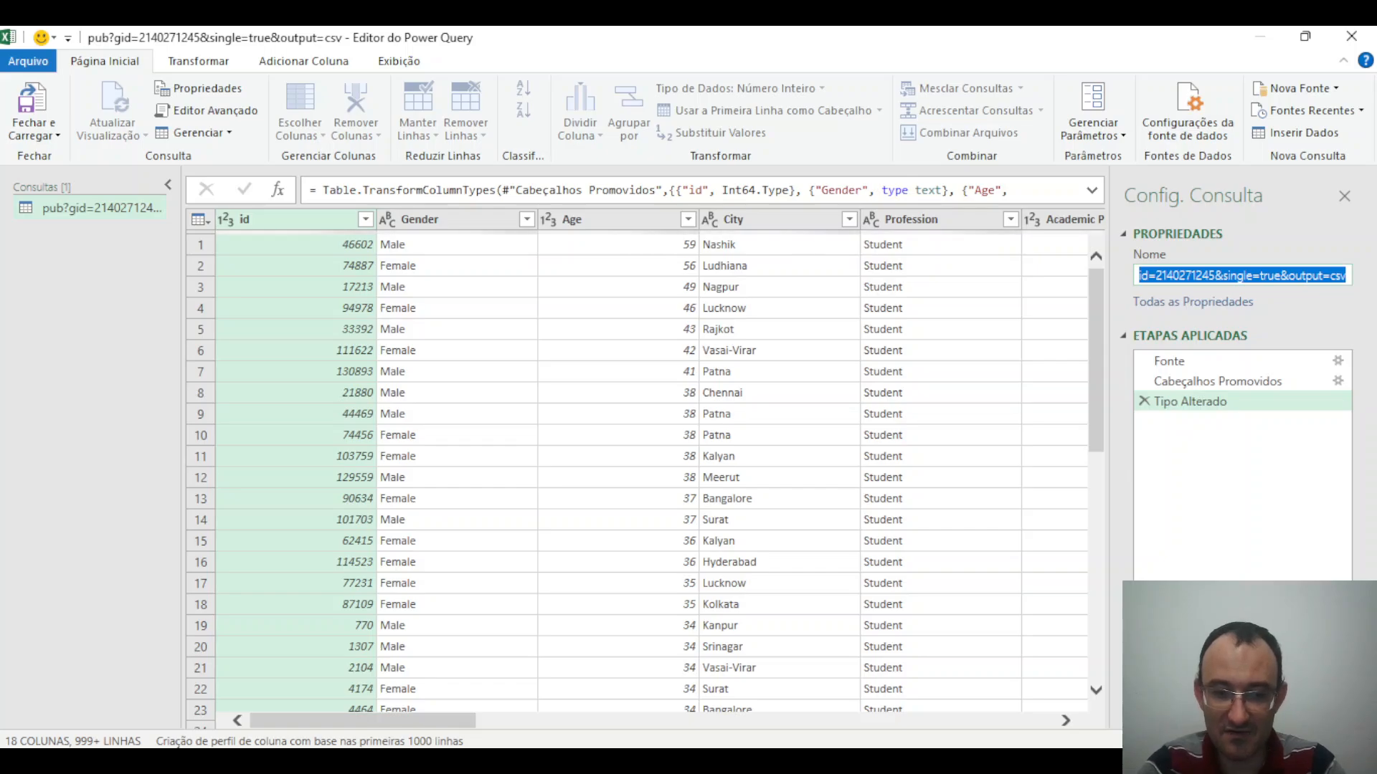
text(DADA)
key(BackSpace)
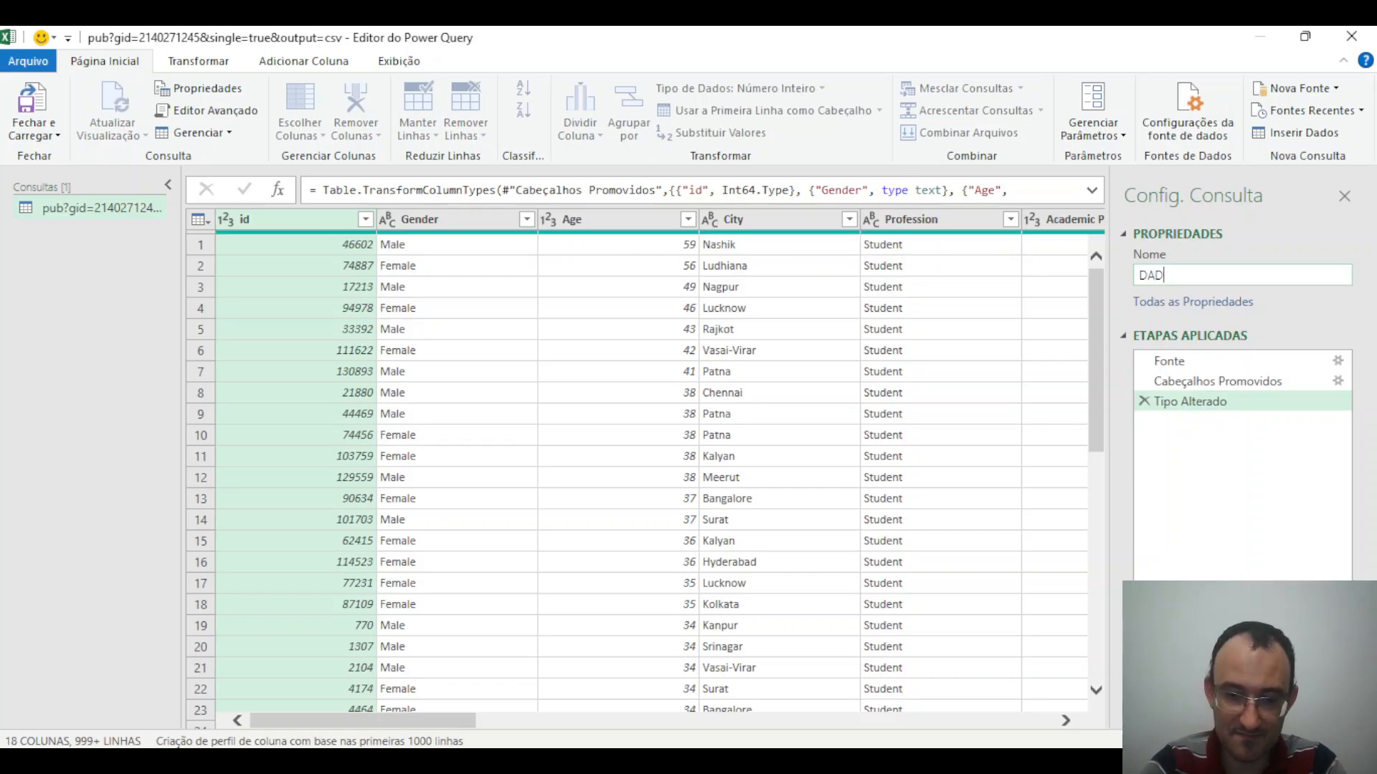
text(OS_IMPORTADOS)
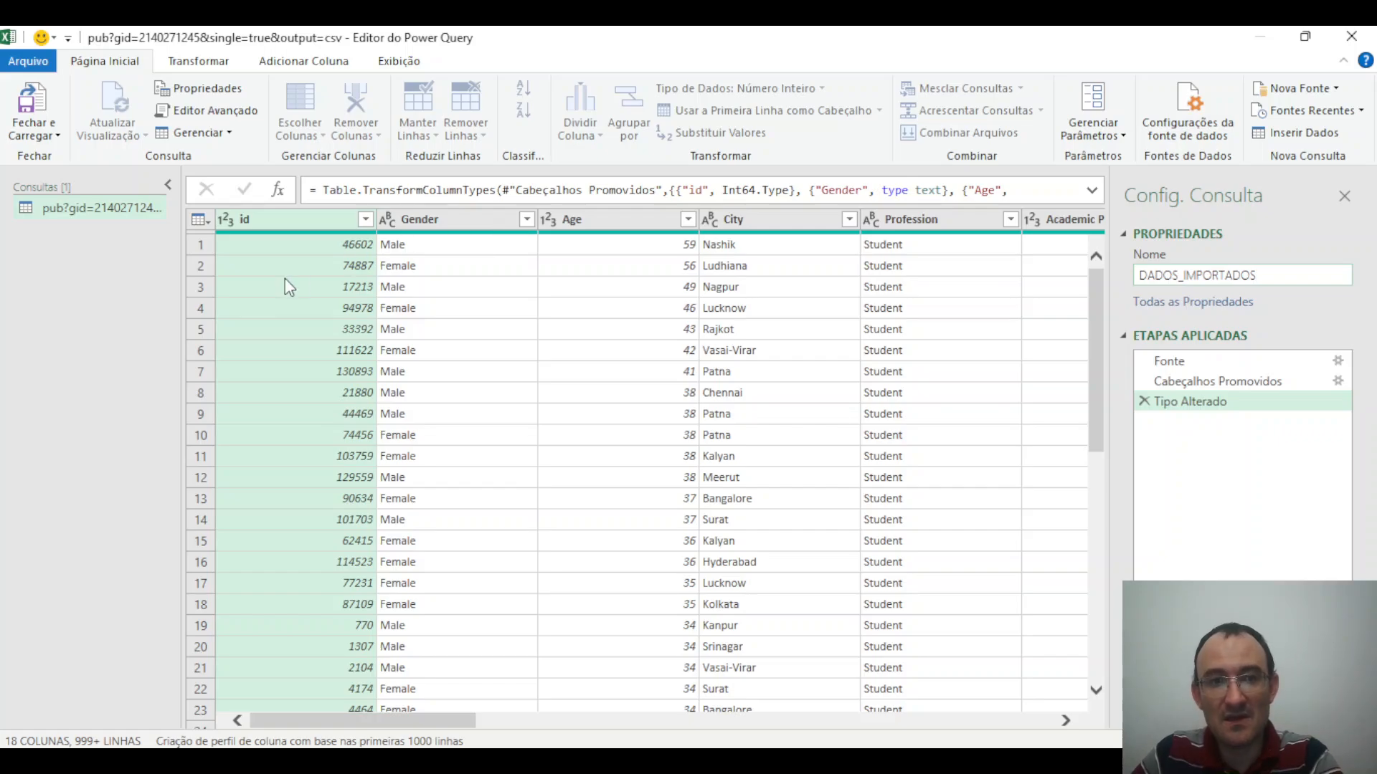
click(1183, 359)
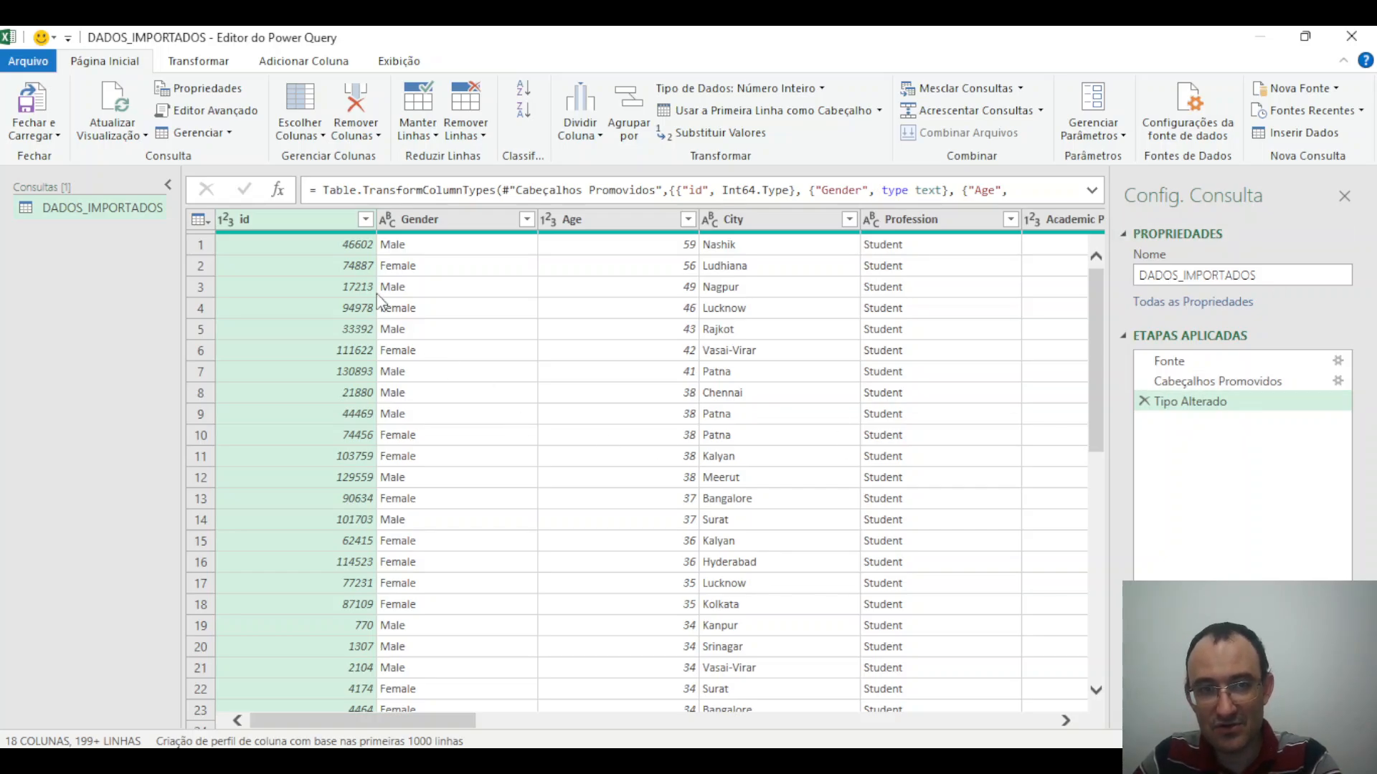
Change the id column's data type to Text, replacing the existing type conversion.
click(225, 219)
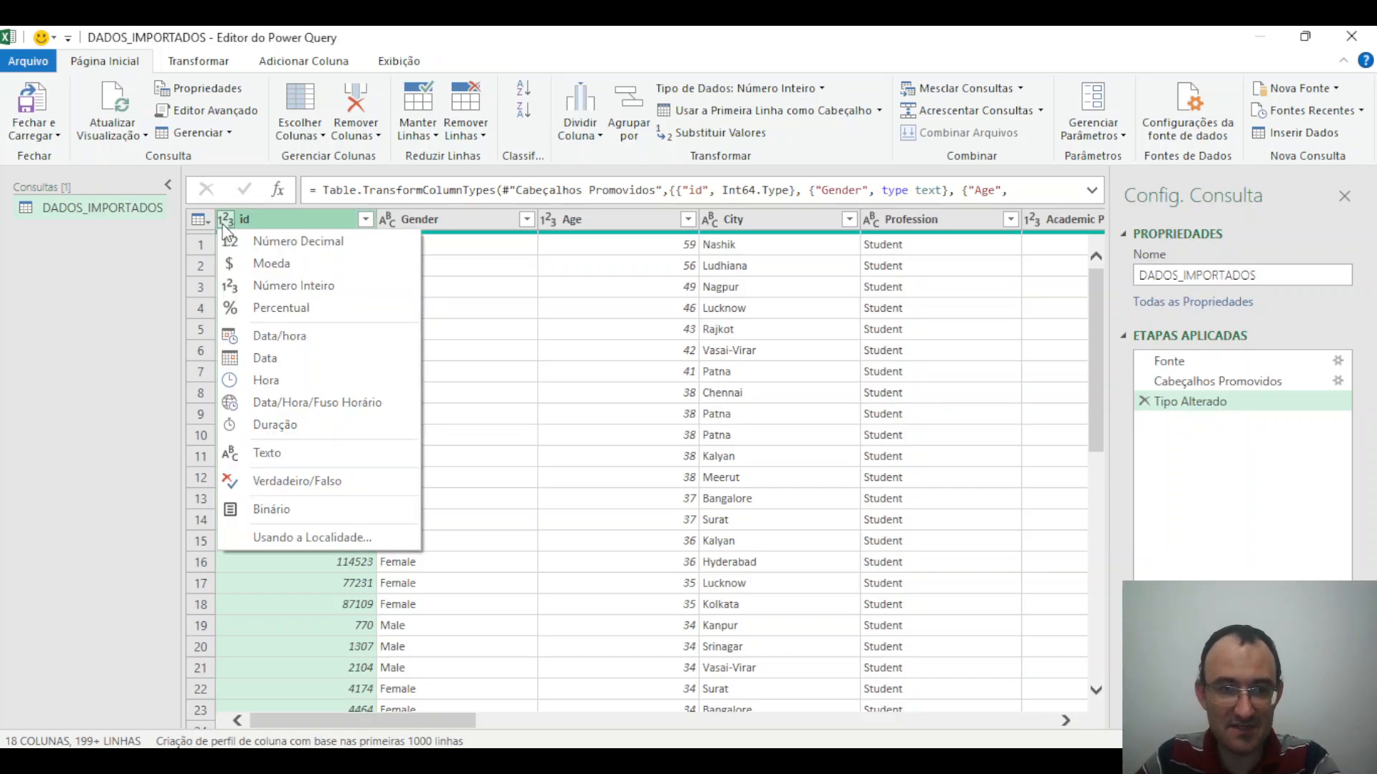
click(317, 453)
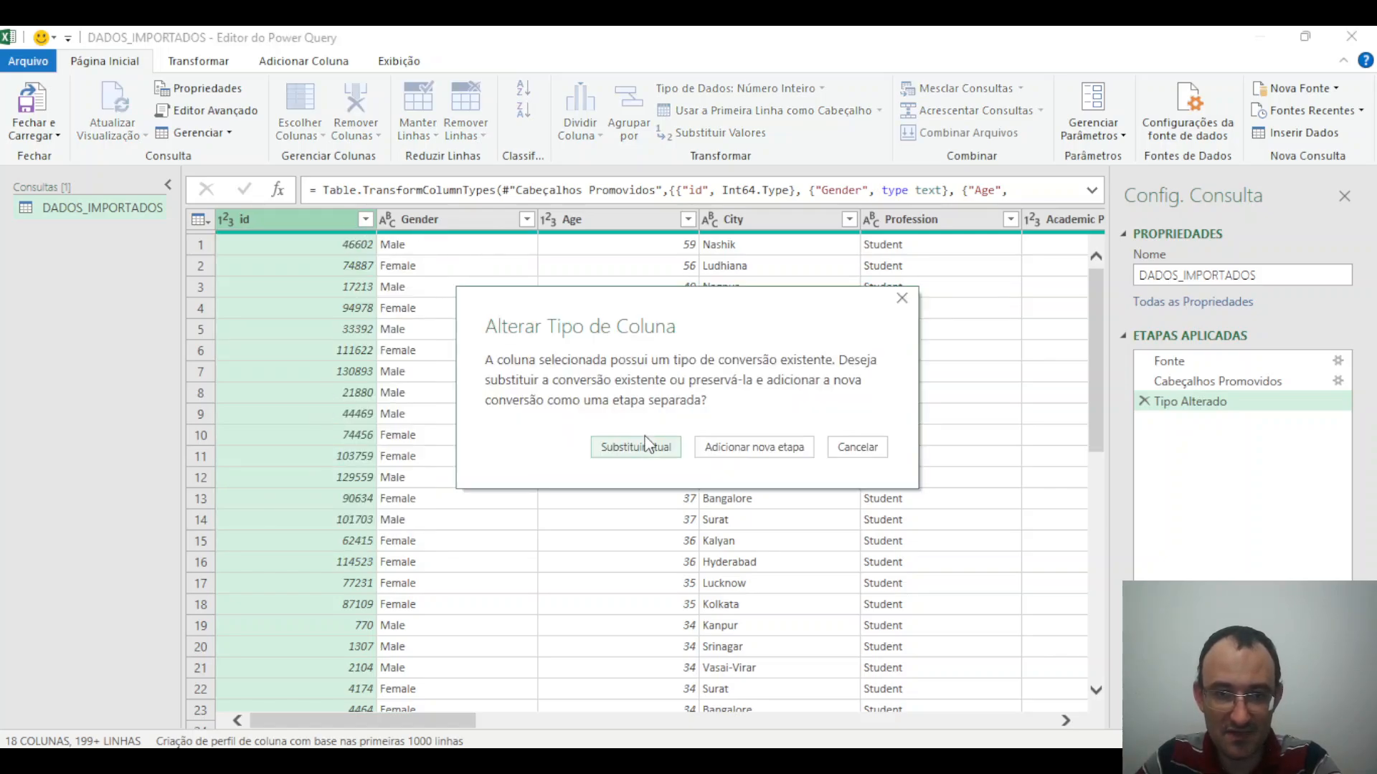
click(645, 446)
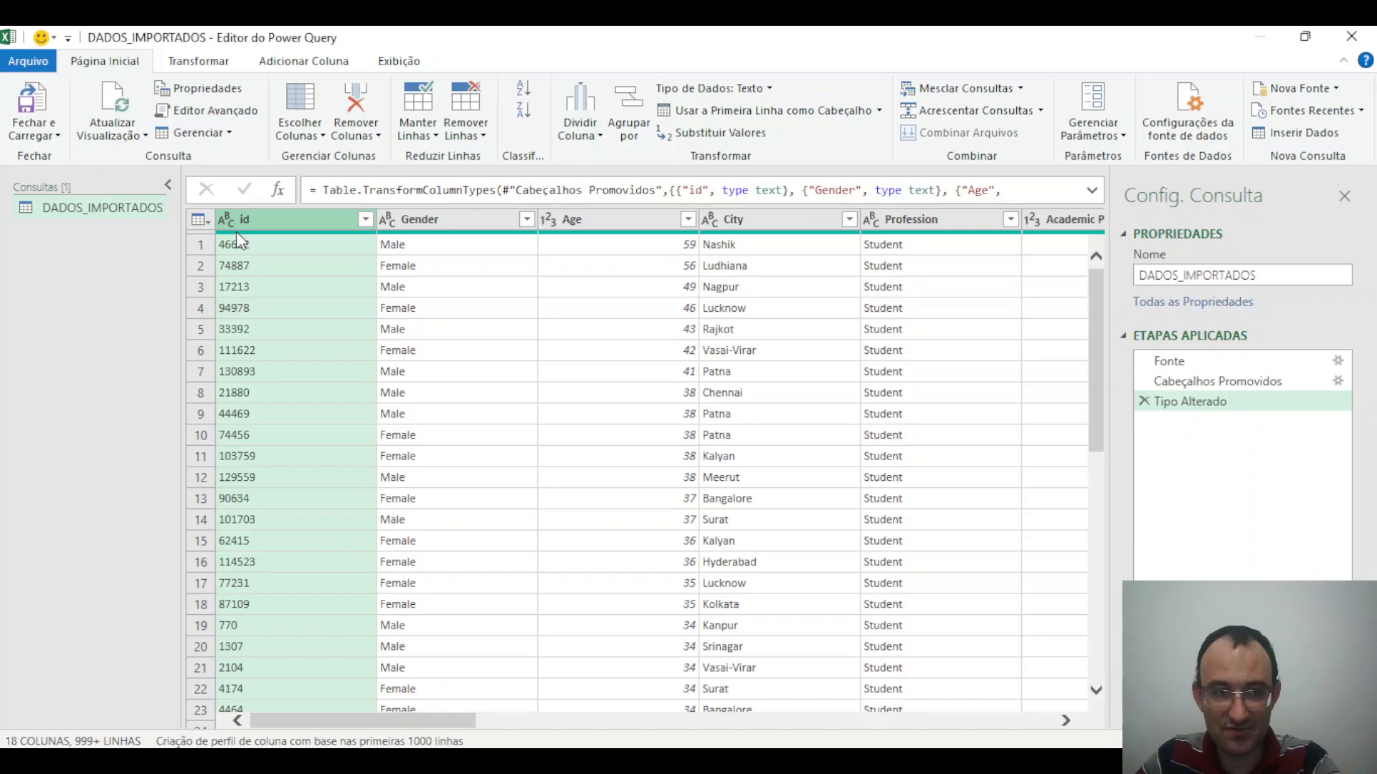
Check the data types assigned to the Gender and Age columns.
click(388, 224)
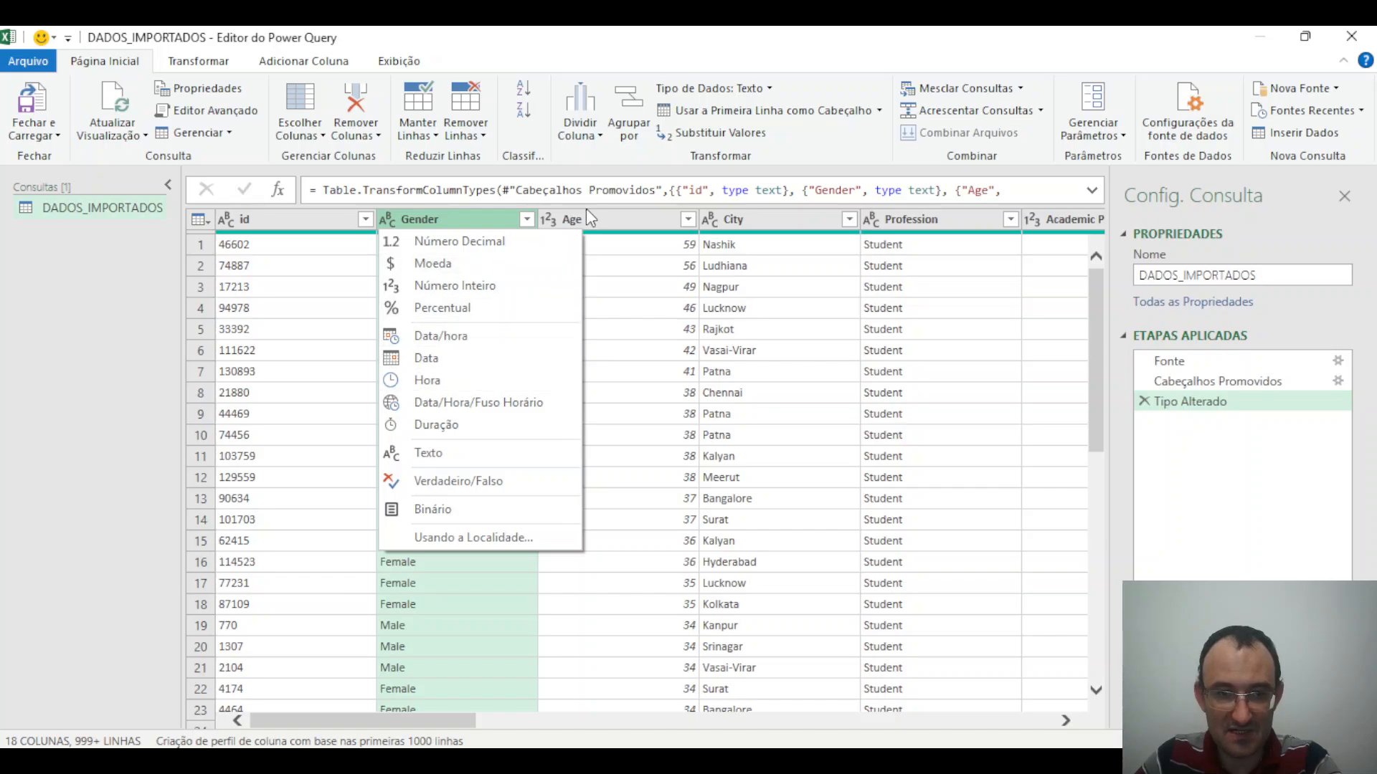
click(640, 228)
click(644, 228)
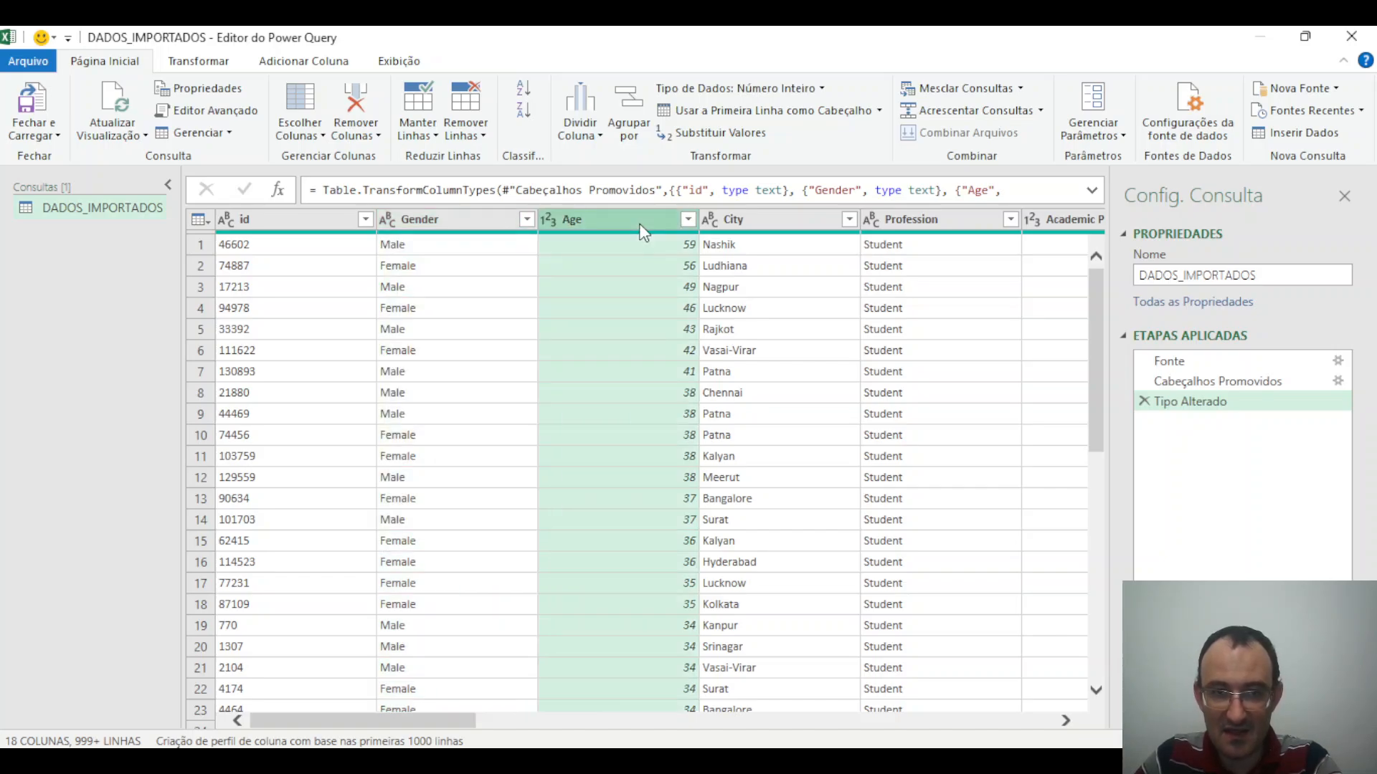
Review the data type and locale options for converting the City column using a locale, without applying a change.
click(712, 225)
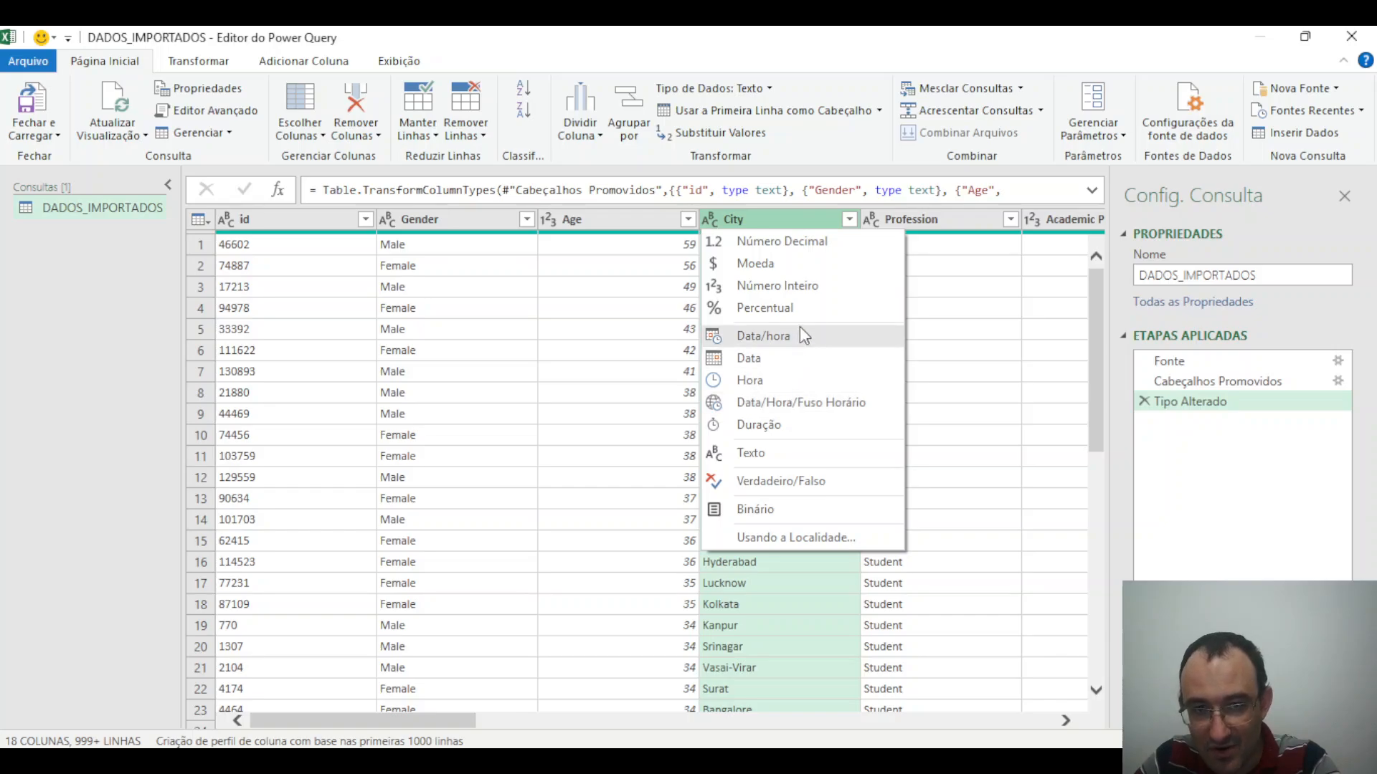
click(814, 538)
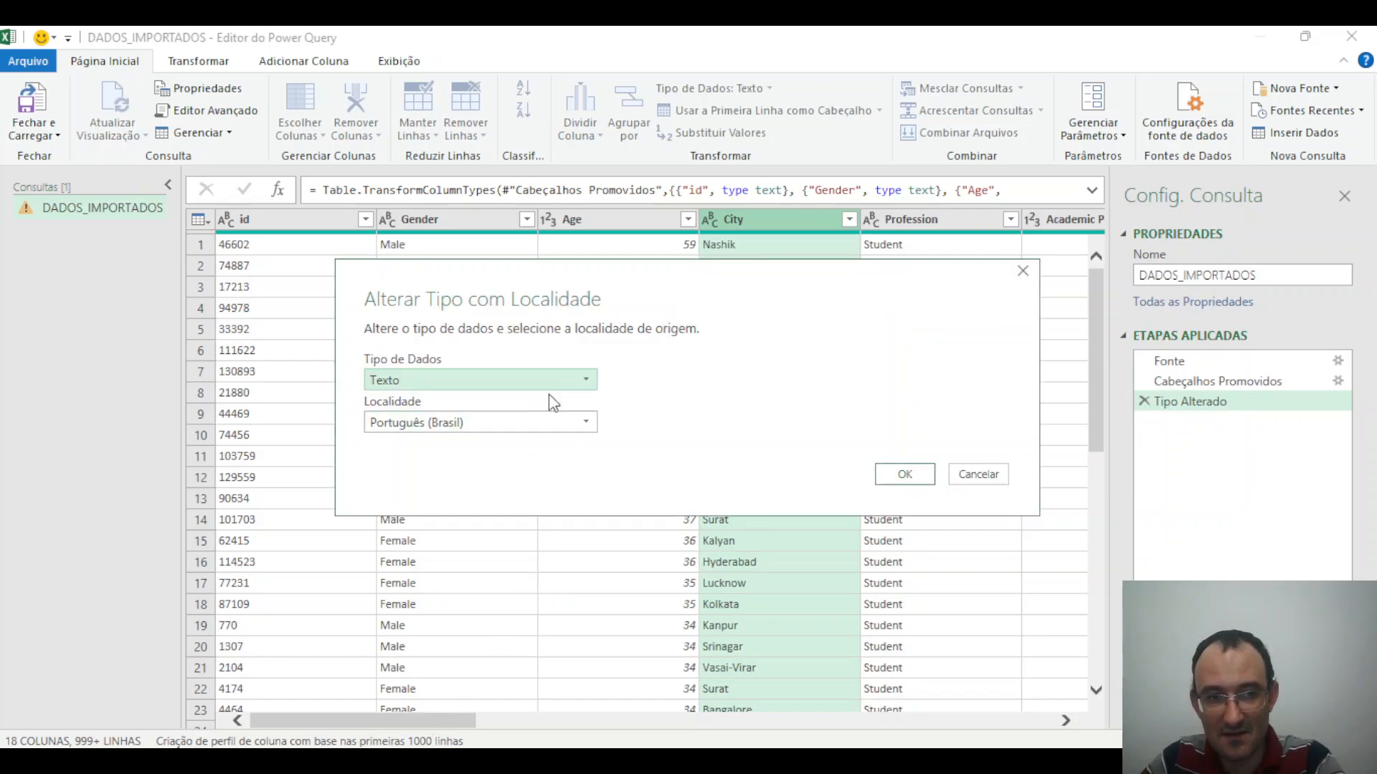
click(586, 378)
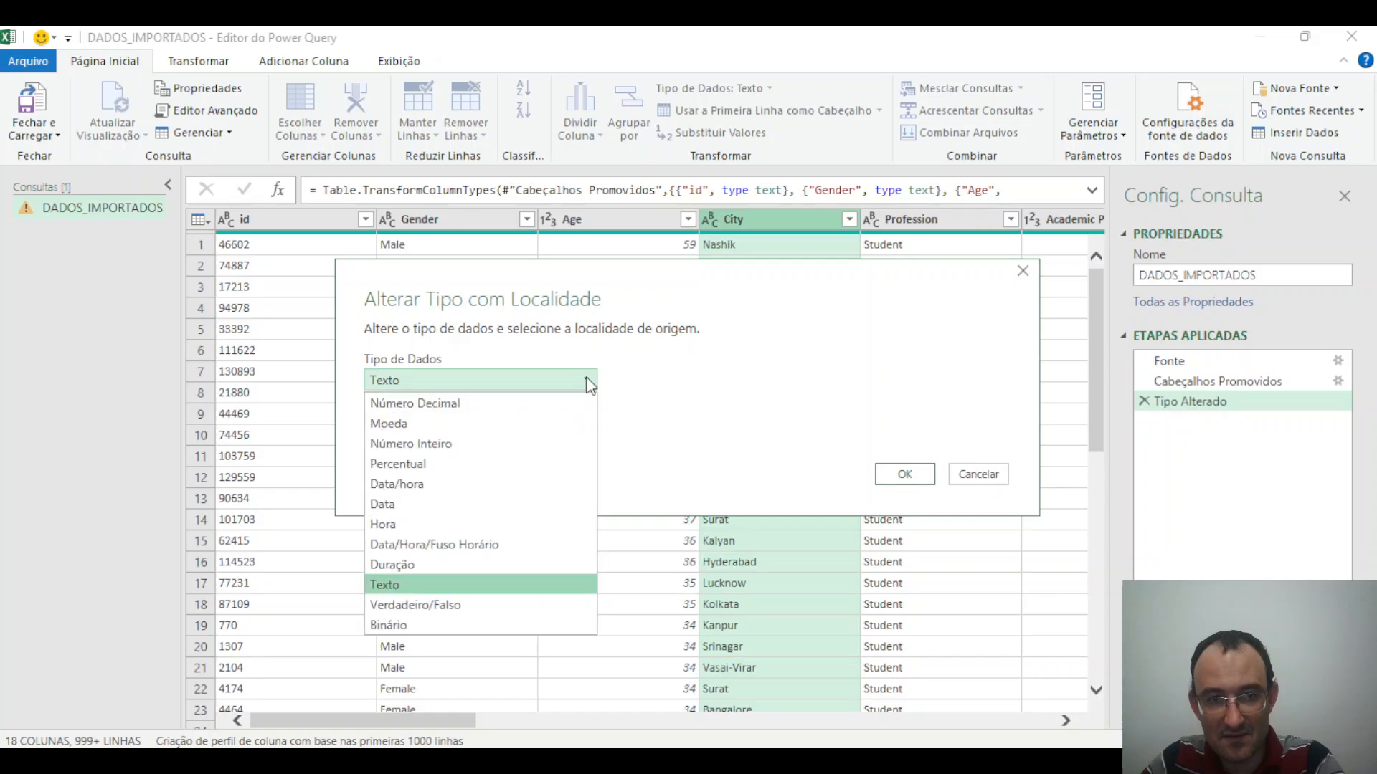
click(658, 374)
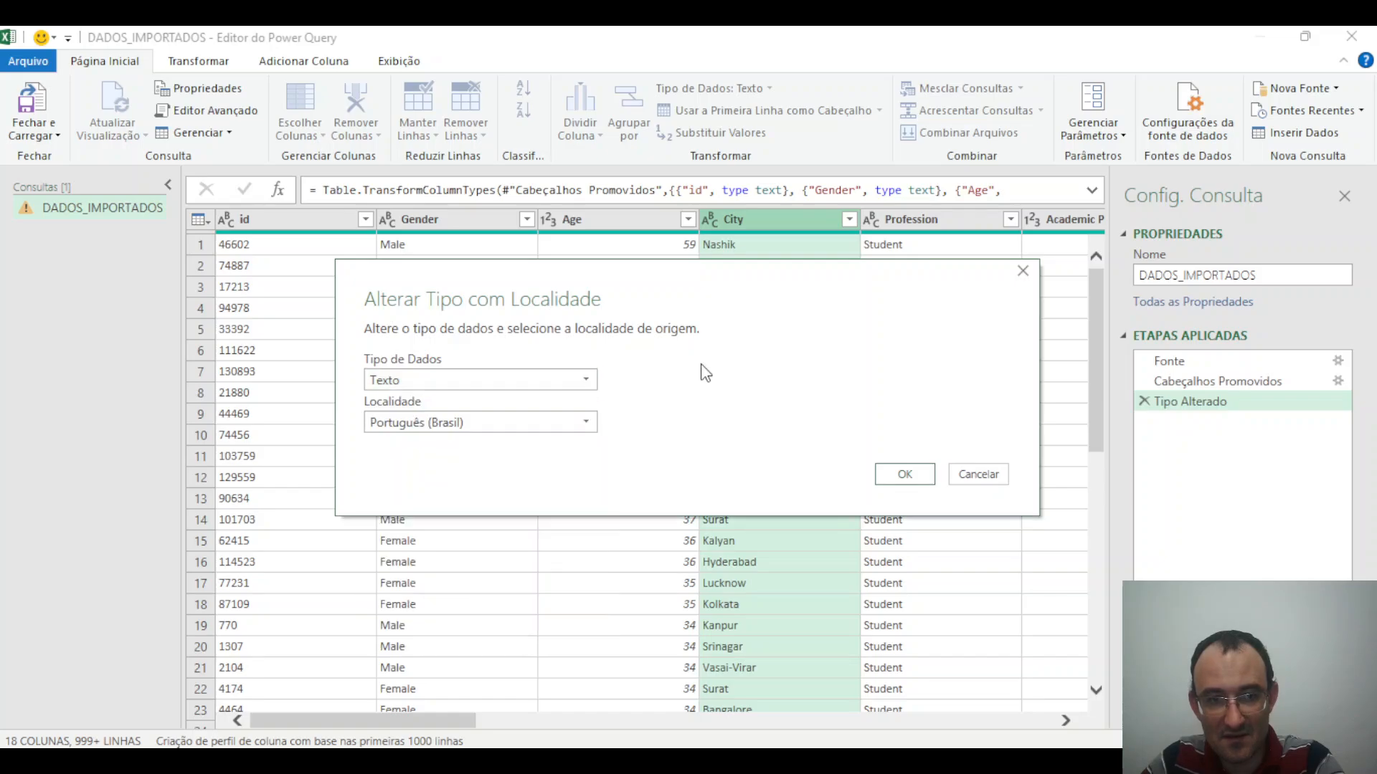
click(588, 423)
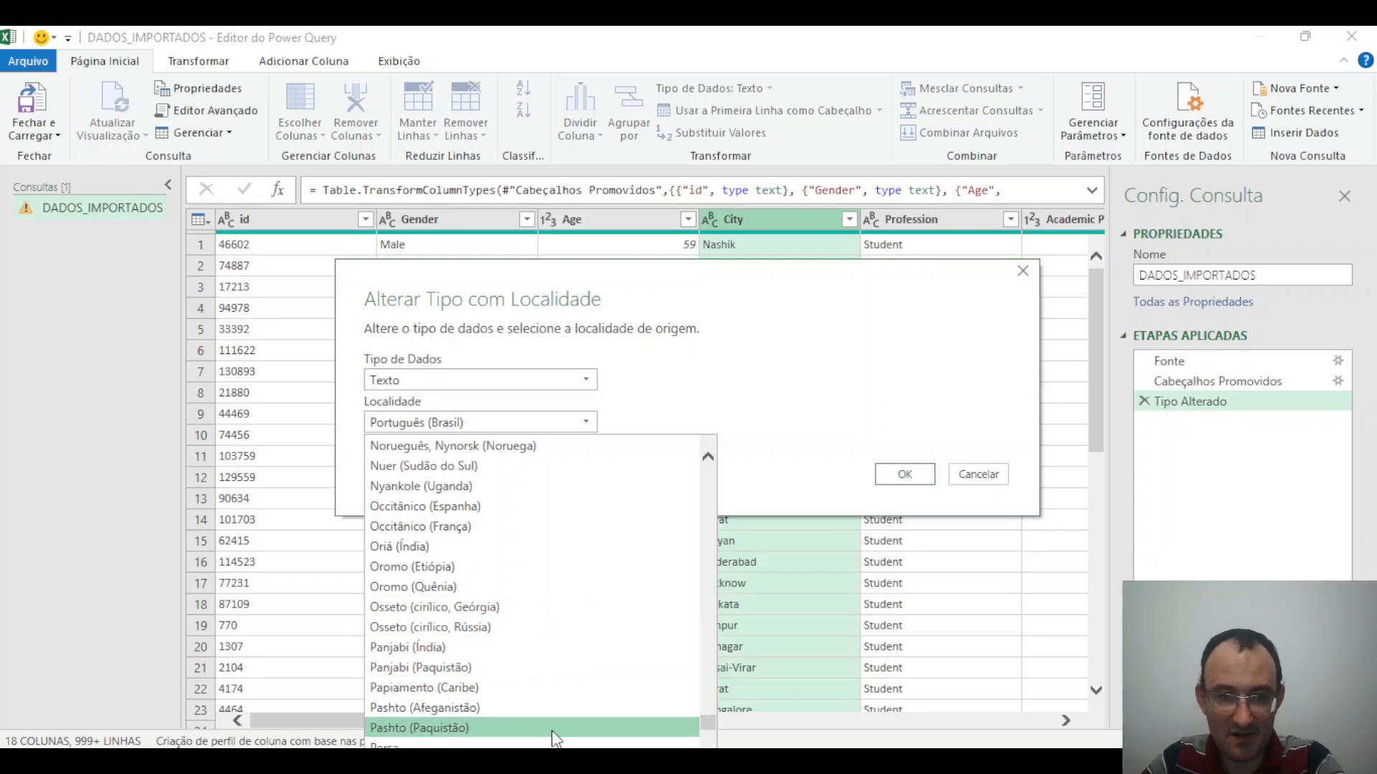
click(978, 474)
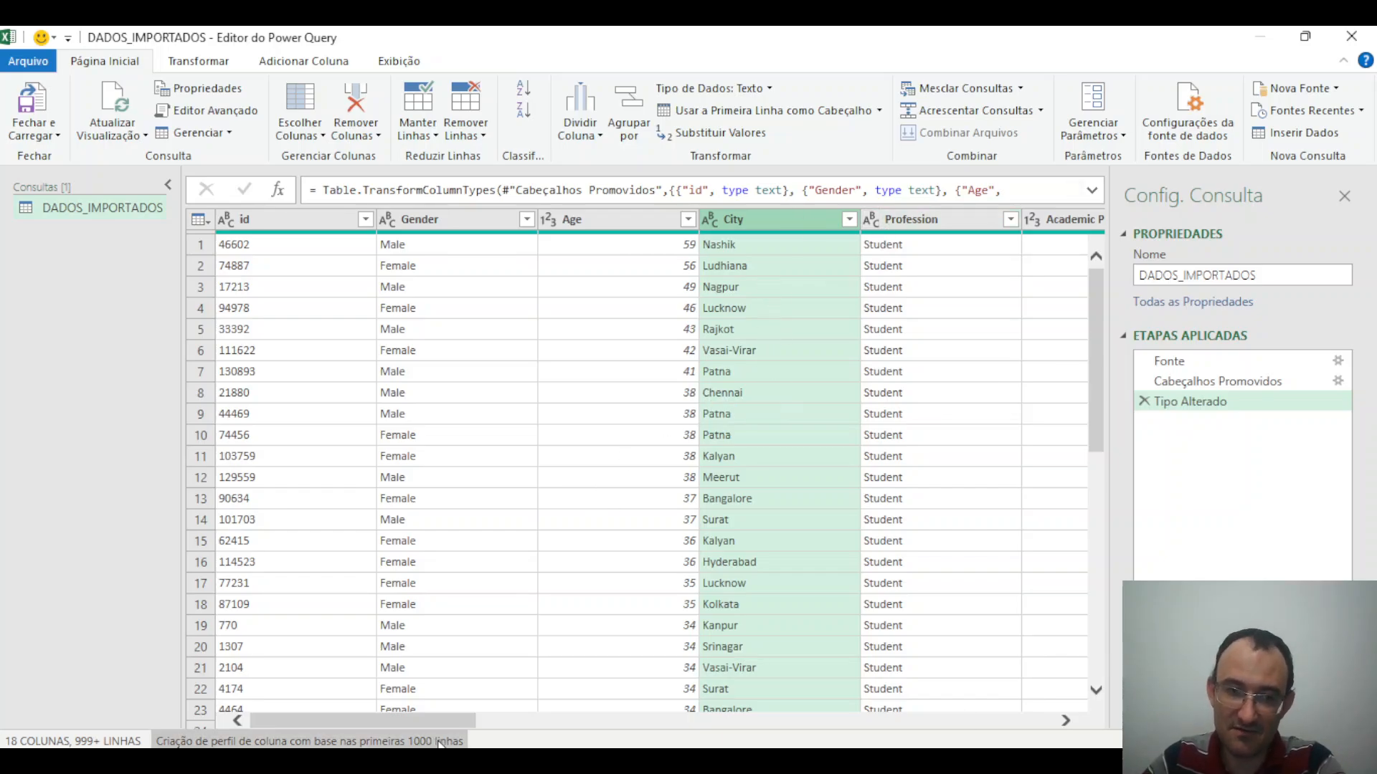
Expand the formula bar to show the full type-conversion formula, and review the Fonte step's CSV source settings.
drag(432, 720, 301, 741)
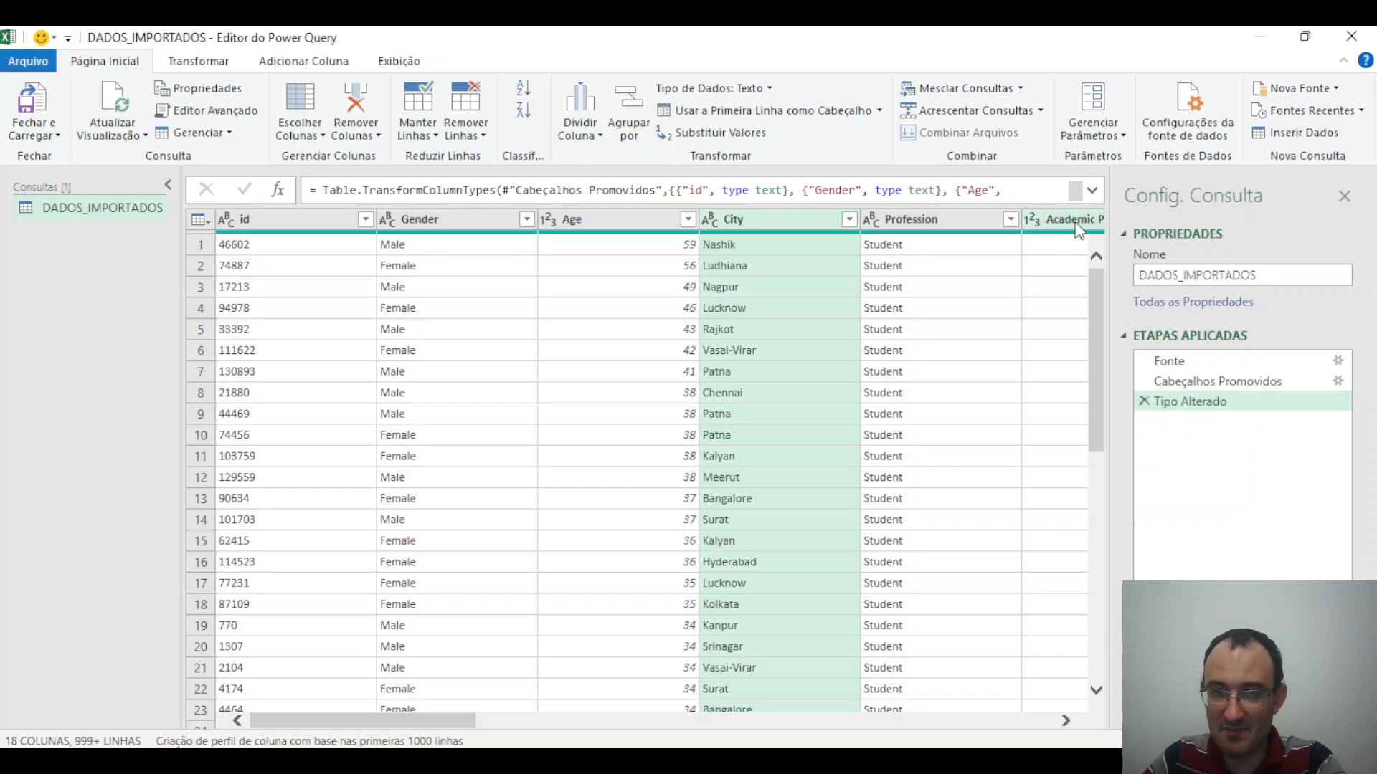
click(1092, 191)
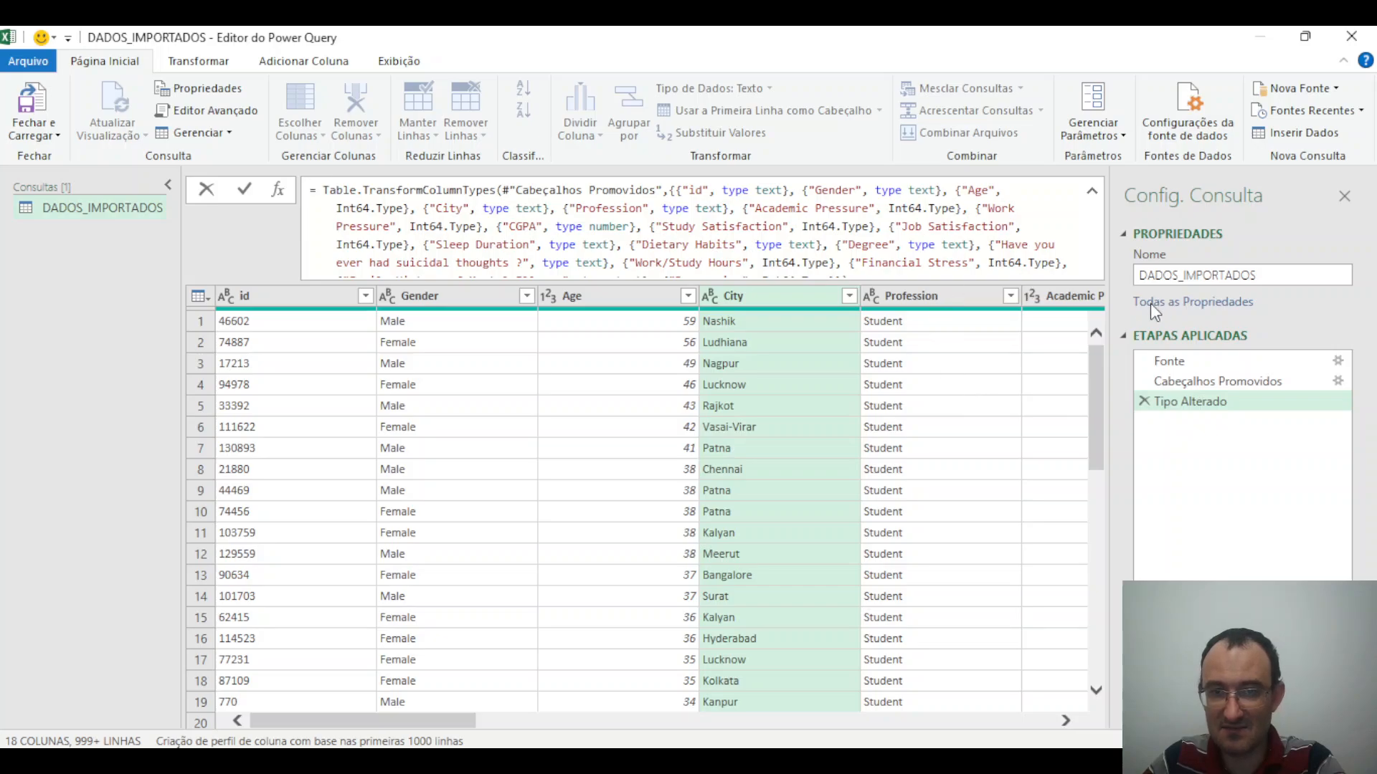
click(1181, 369)
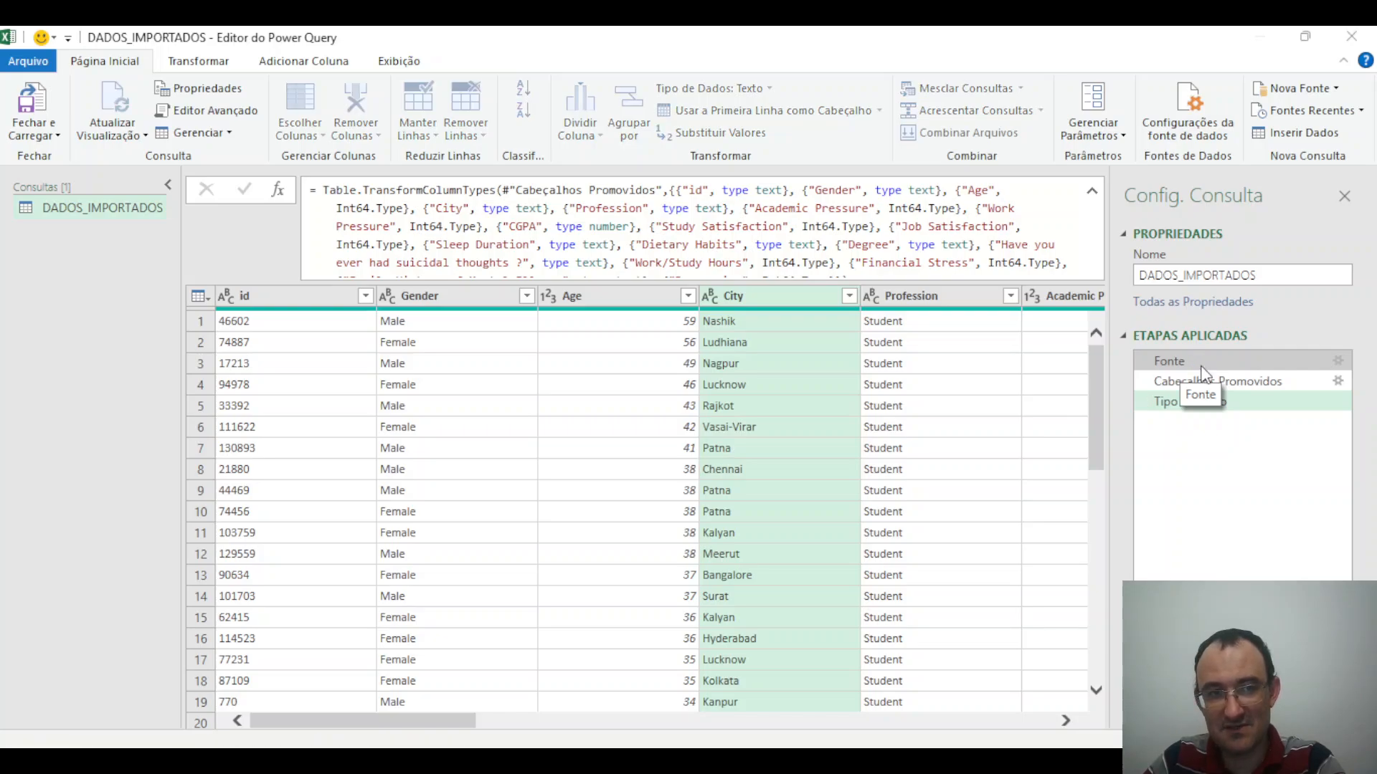
double_click(1202, 372)
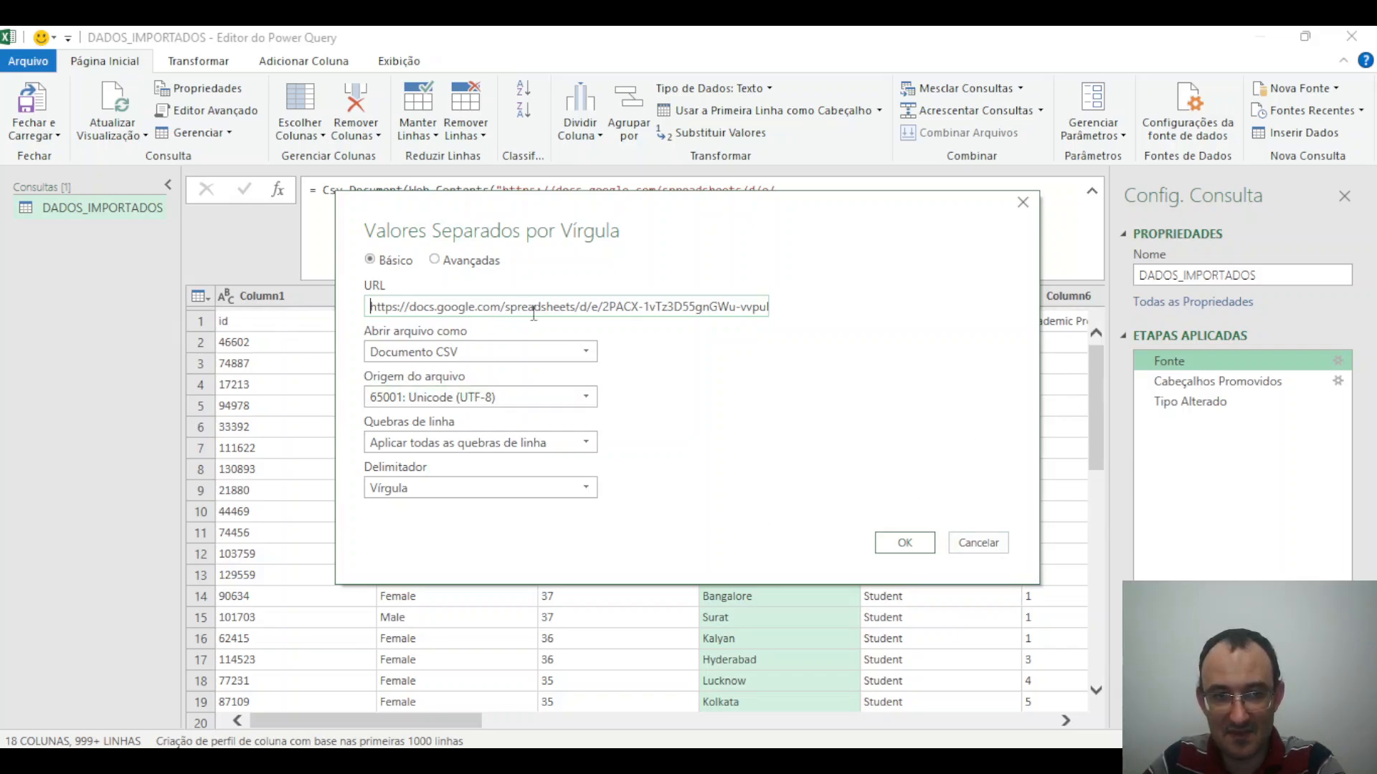
click(989, 543)
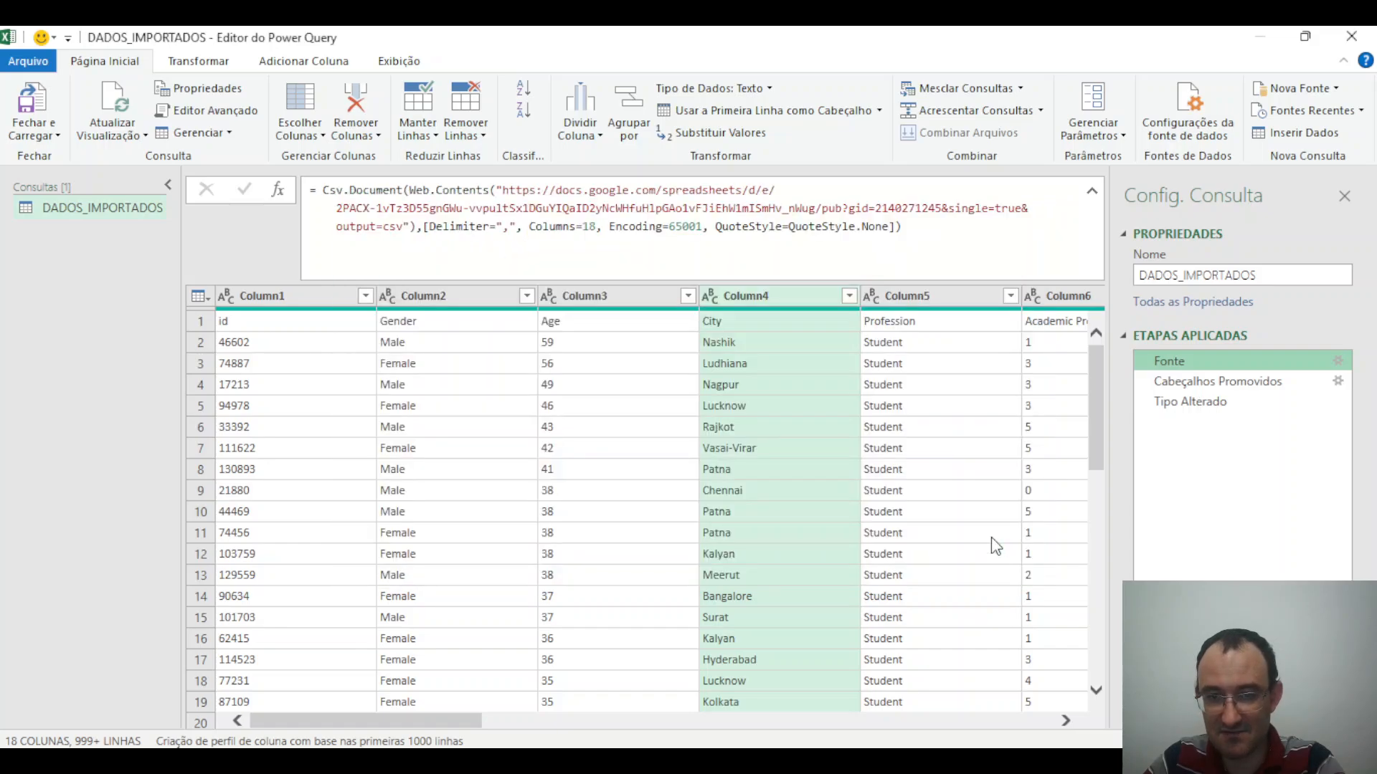
Examine the Delimiter and Columns arguments in the Fonte step's formula, and return to the Tipo Alterado step.
click(592, 246)
drag(517, 227, 600, 232)
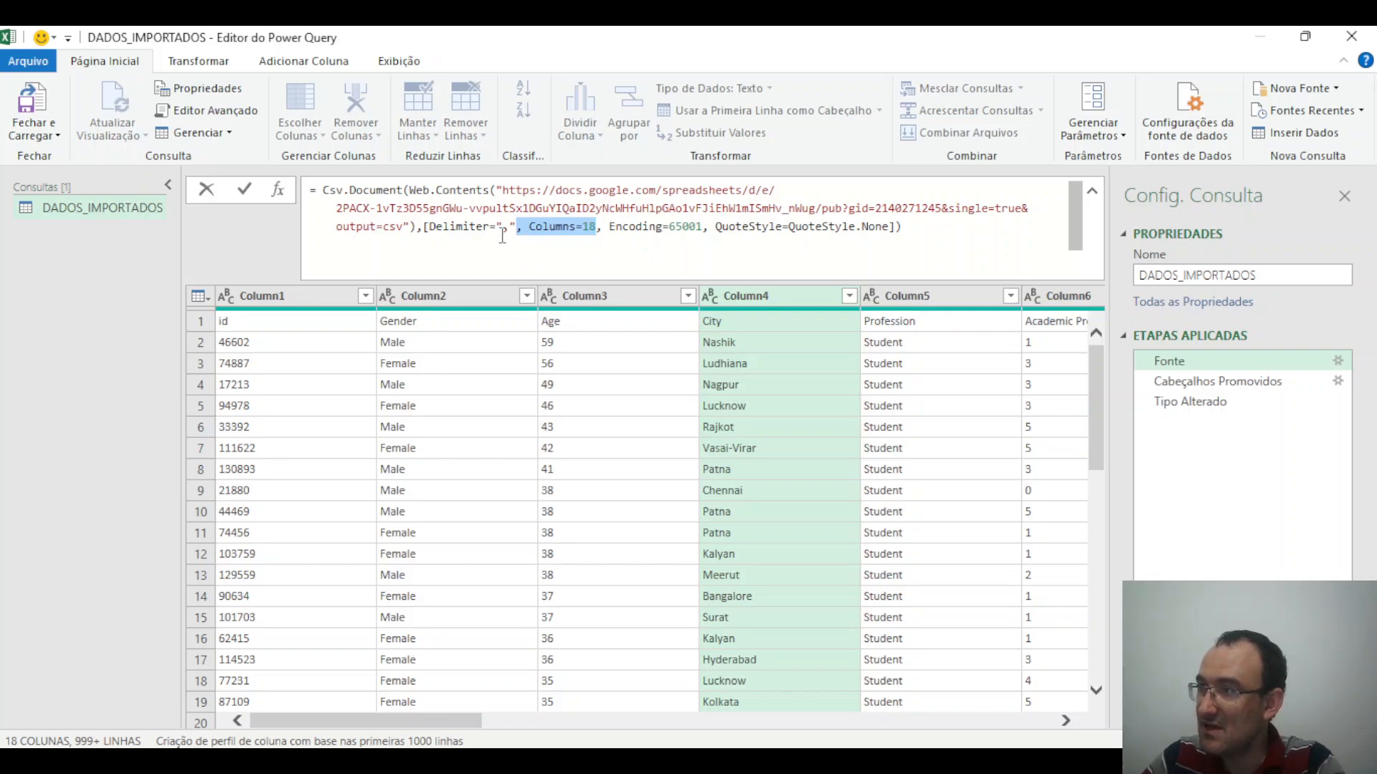
drag(501, 227, 508, 227)
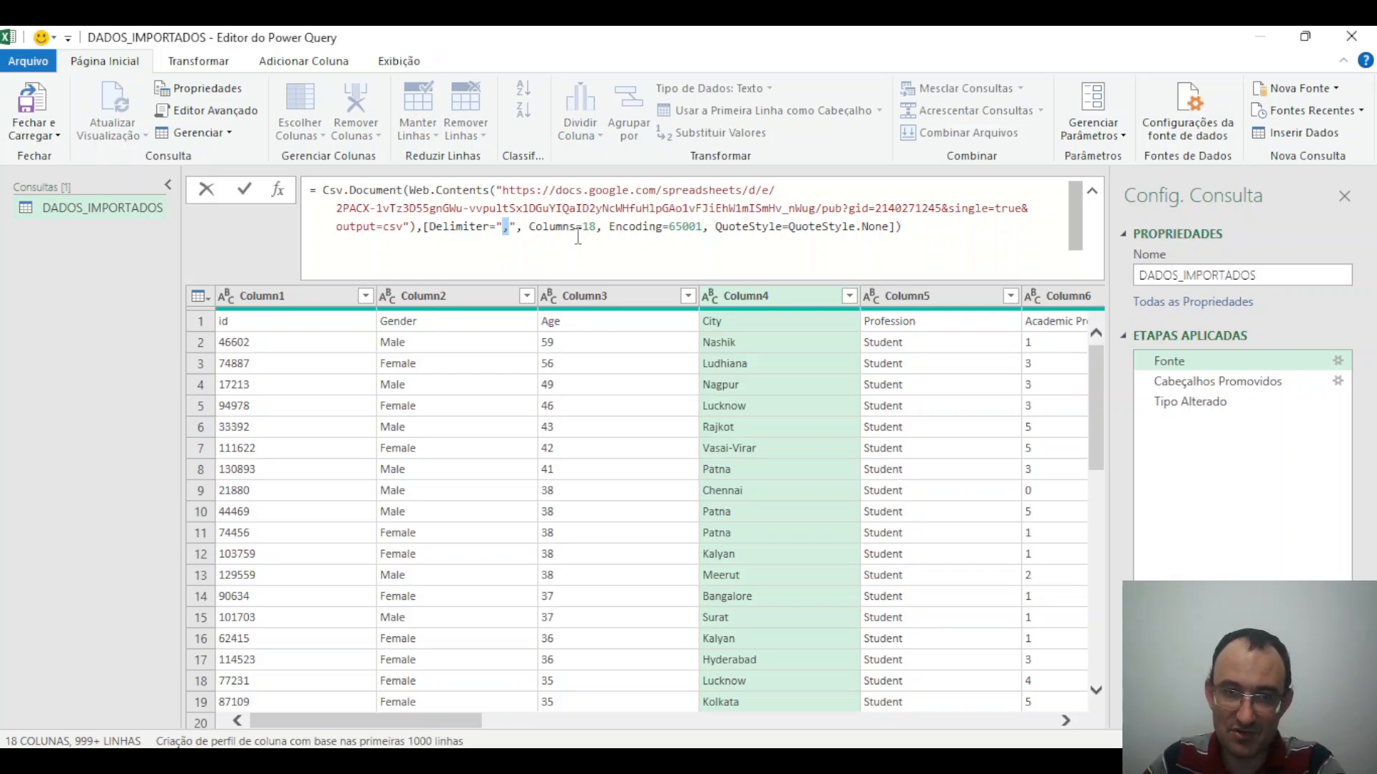
drag(529, 227, 597, 226)
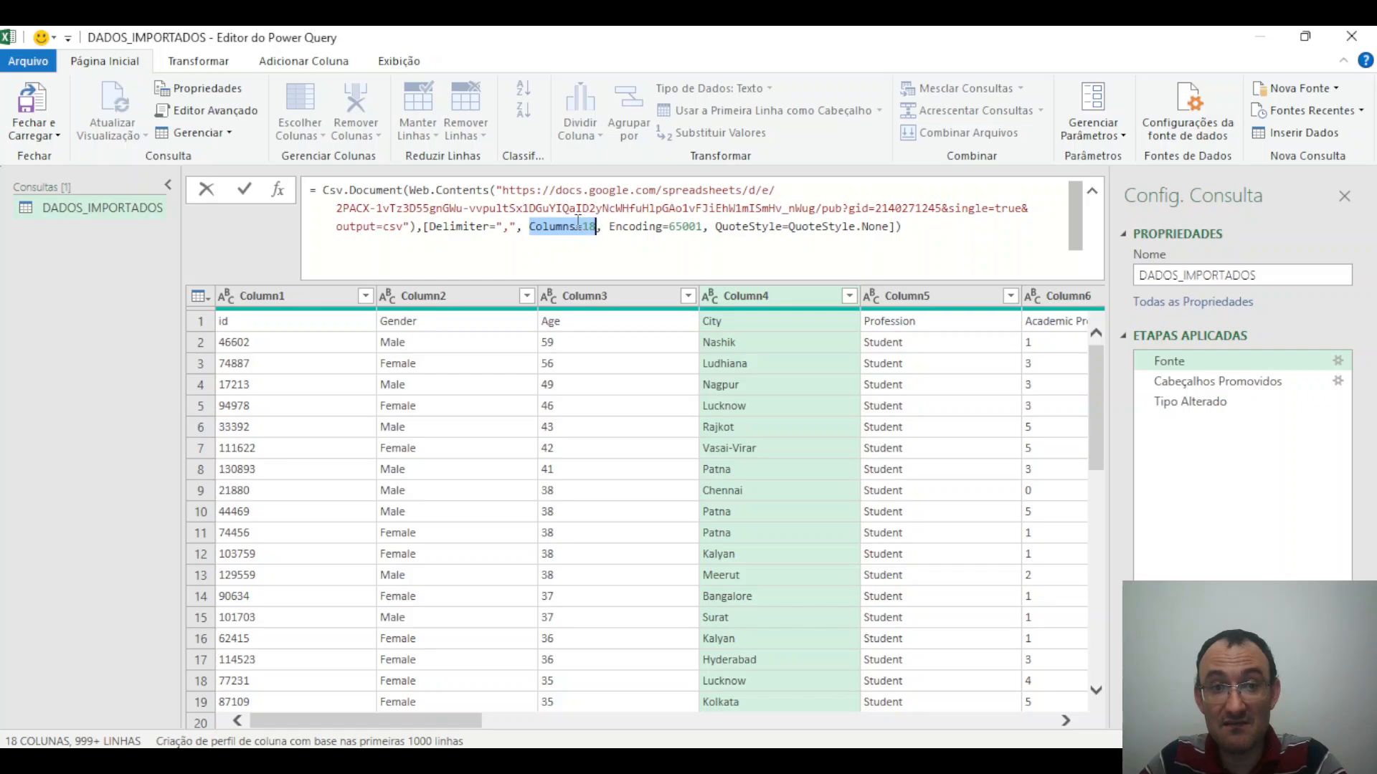
drag(577, 222, 596, 228)
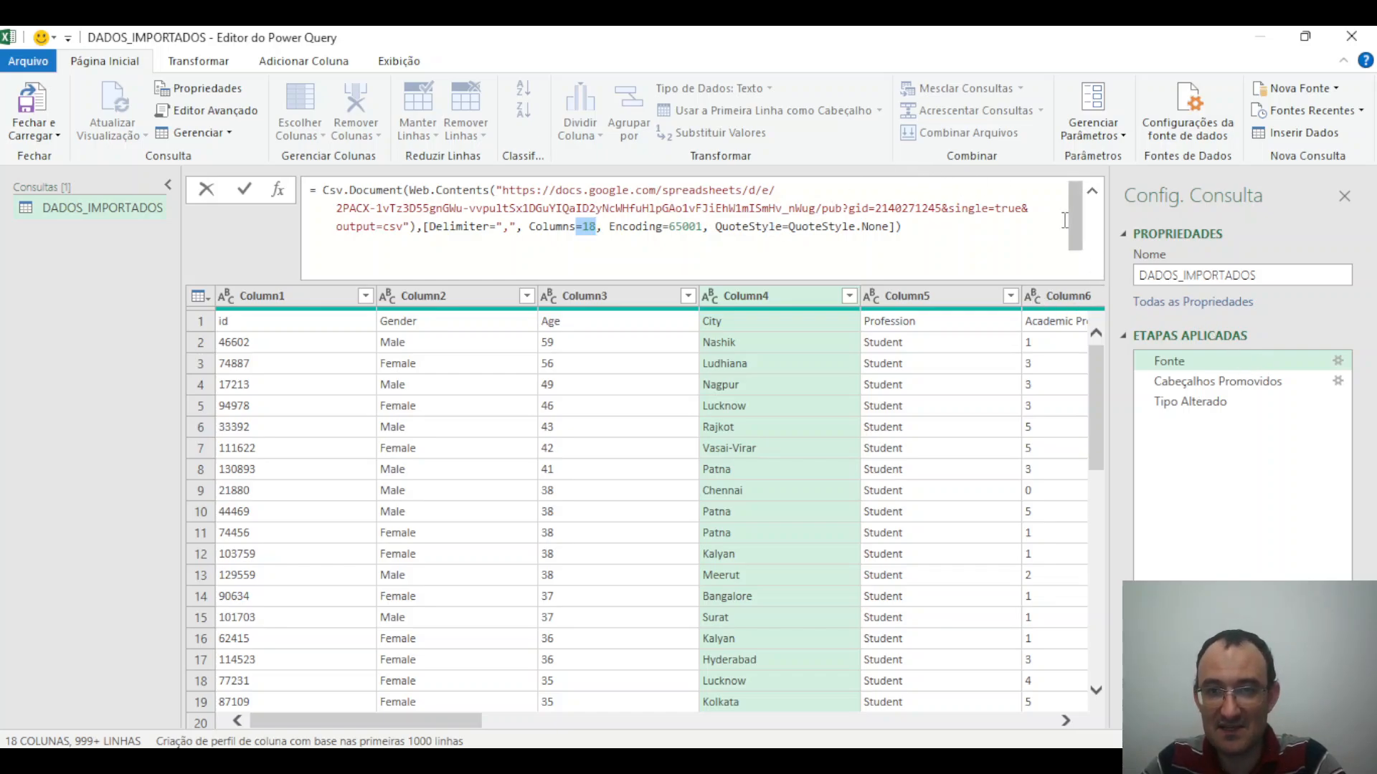
drag(1077, 219, 1069, 148)
click(1086, 205)
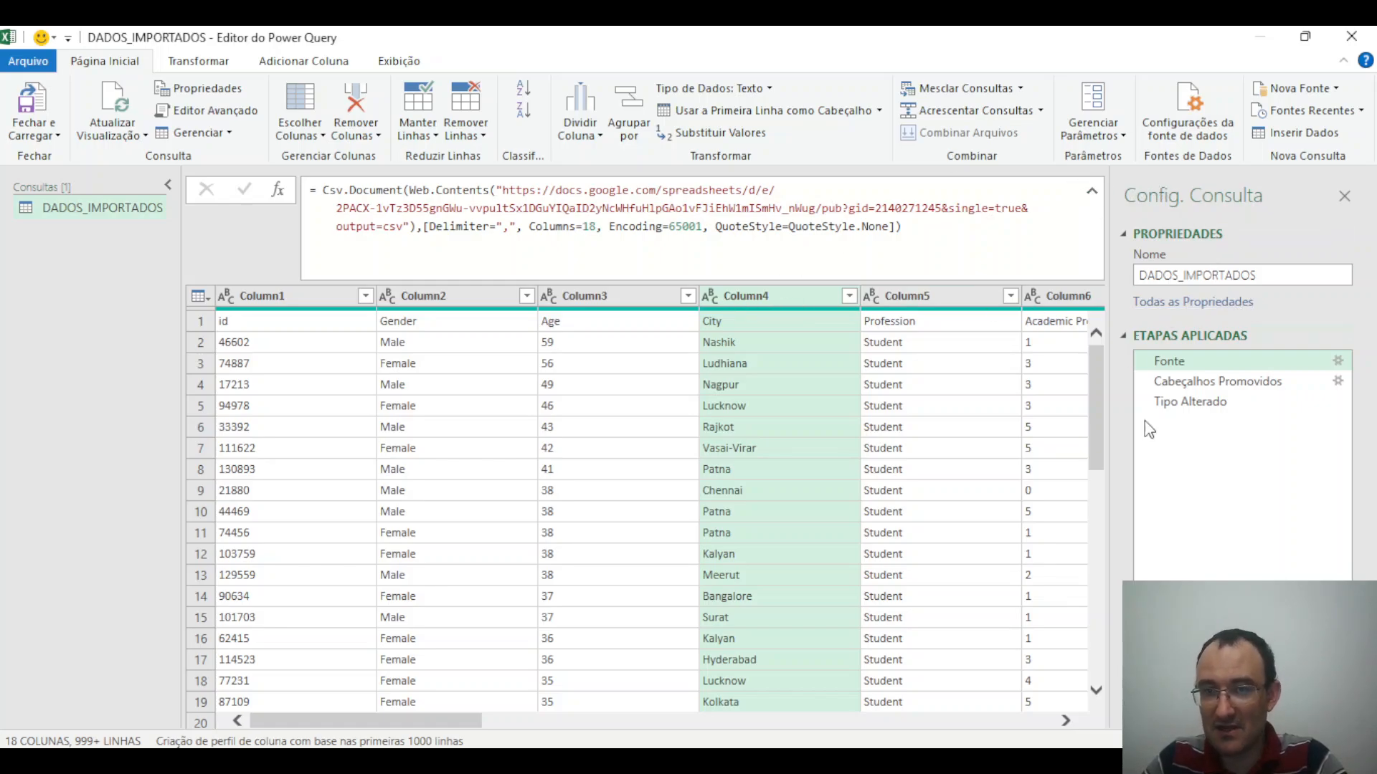
click(1204, 406)
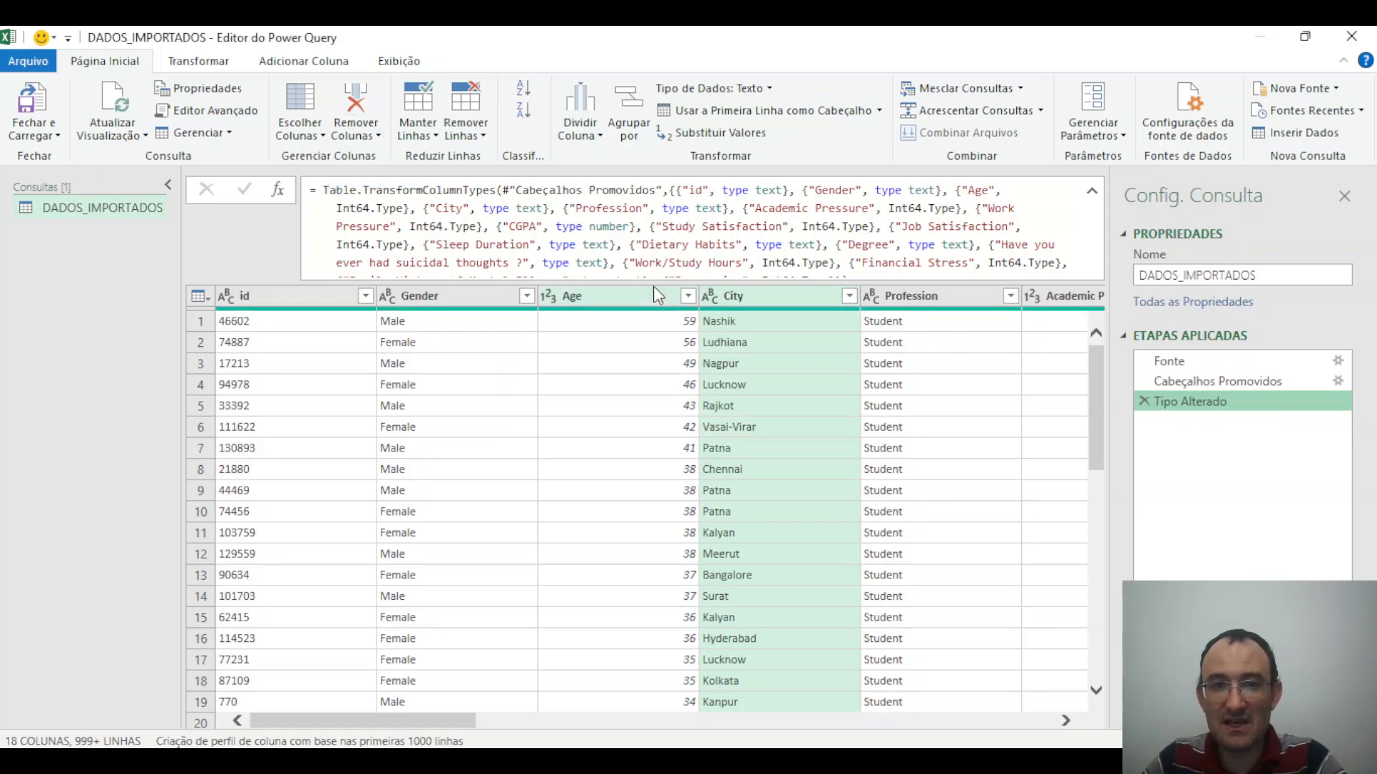
Review the column removal options and the Split Column options for the Sleep Duration and id columns.
click(370, 136)
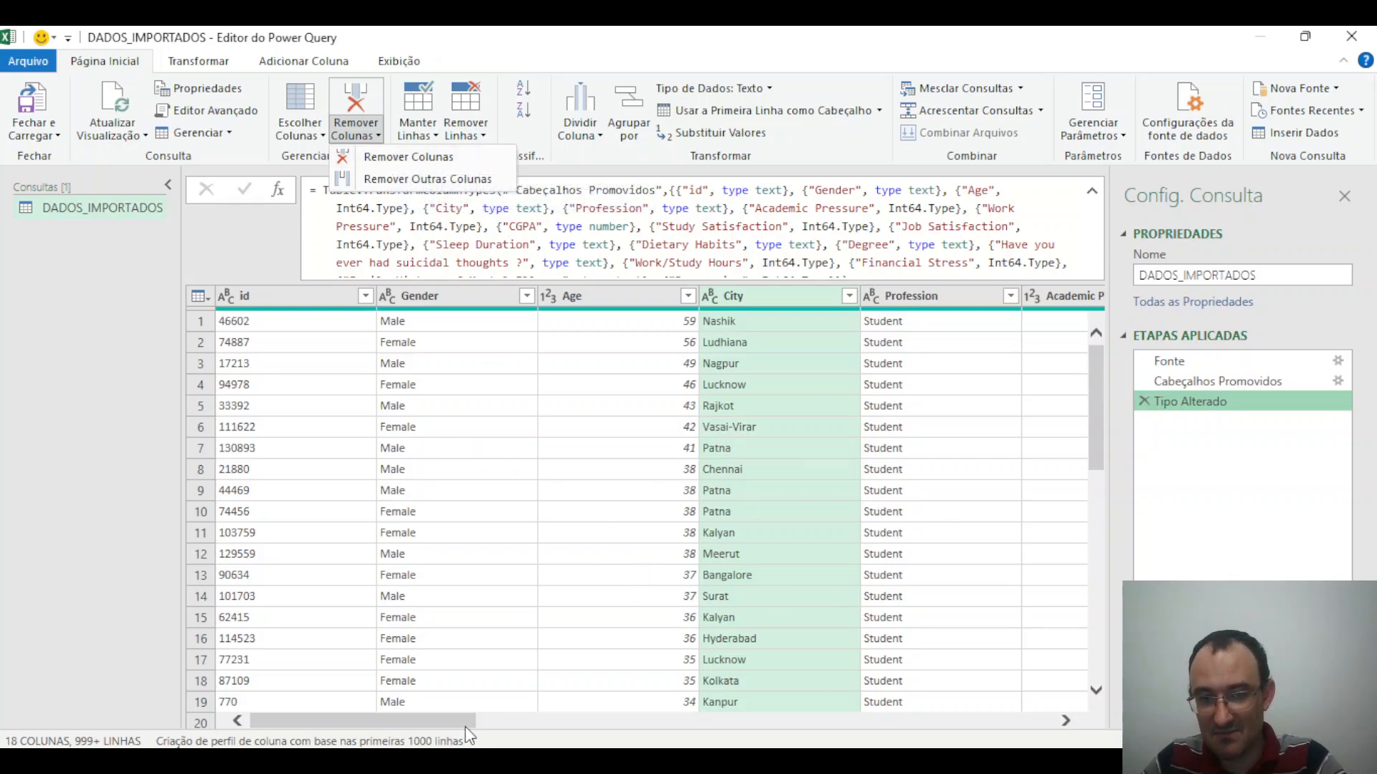
click(446, 723)
drag(419, 724, 775, 699)
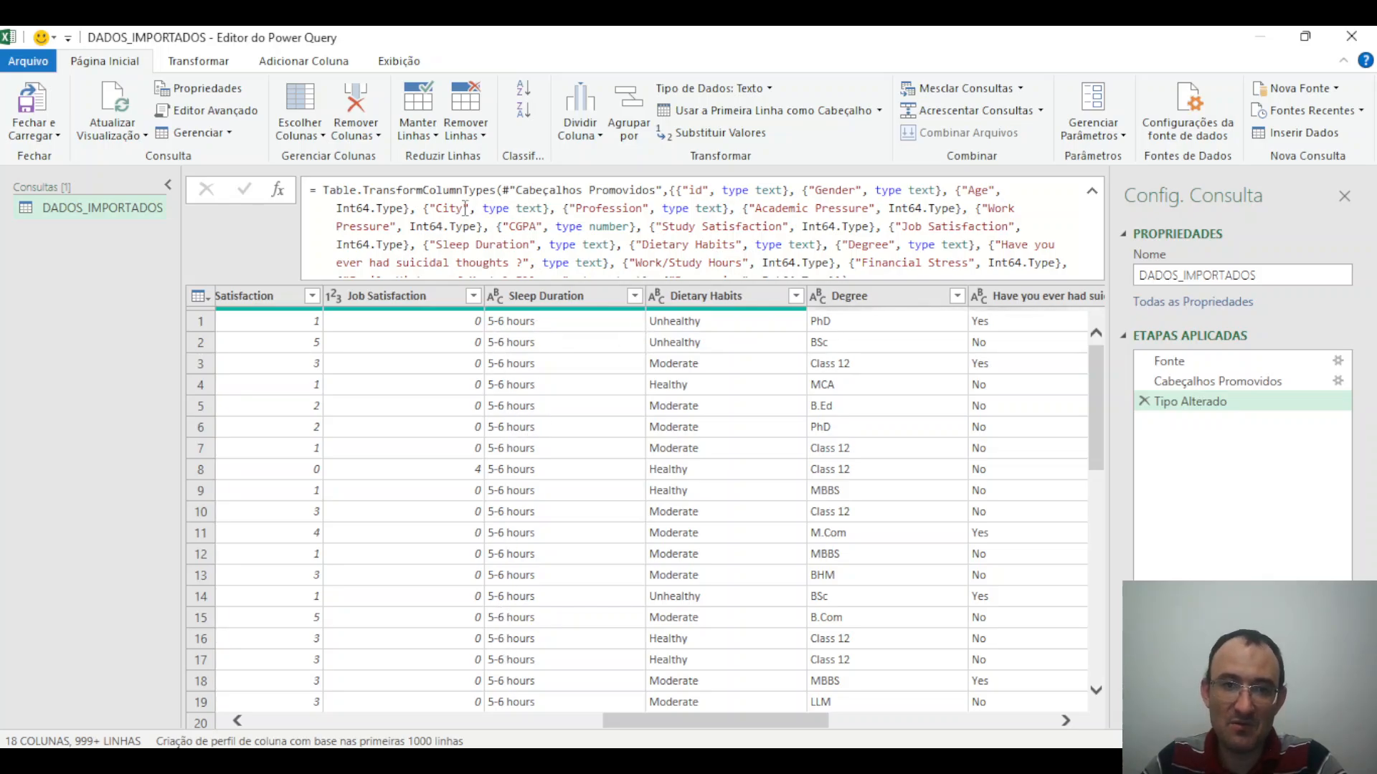
click(535, 450)
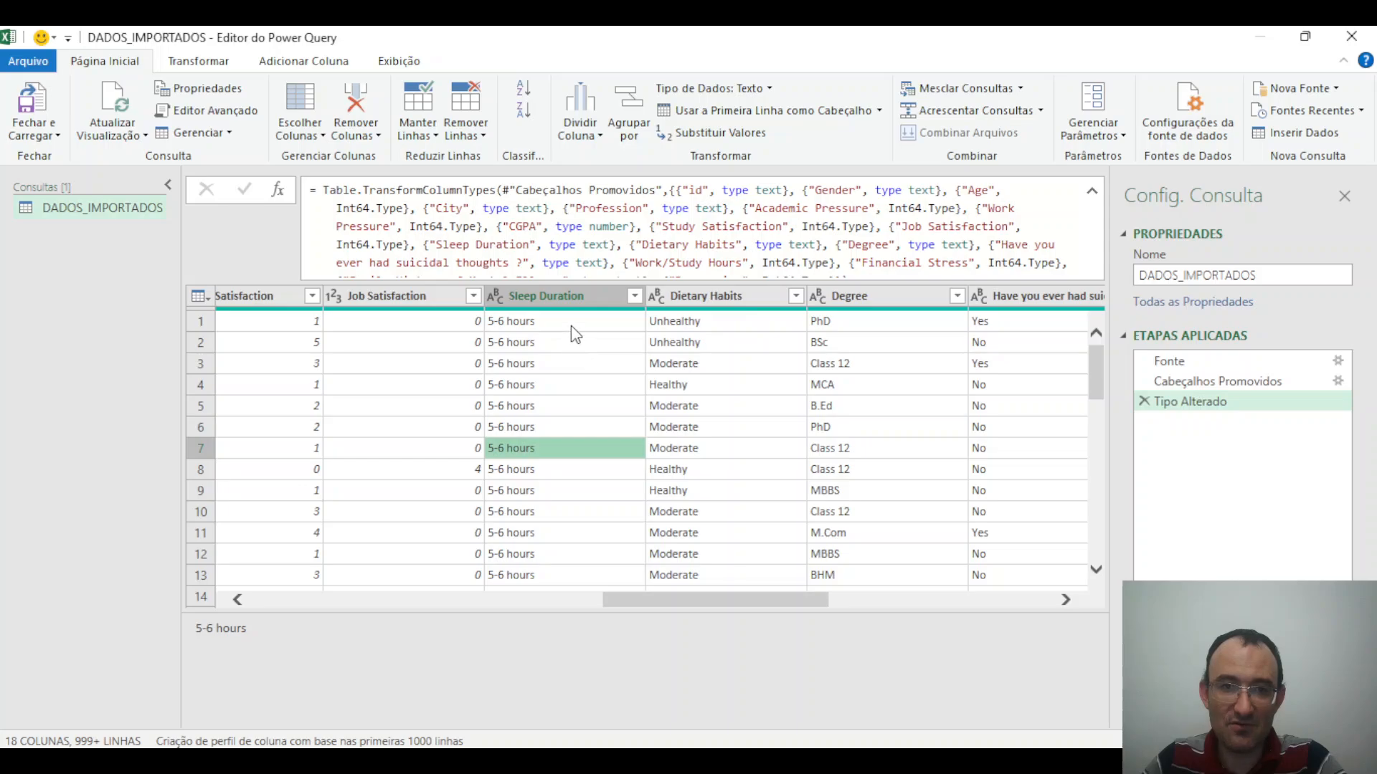
click(598, 136)
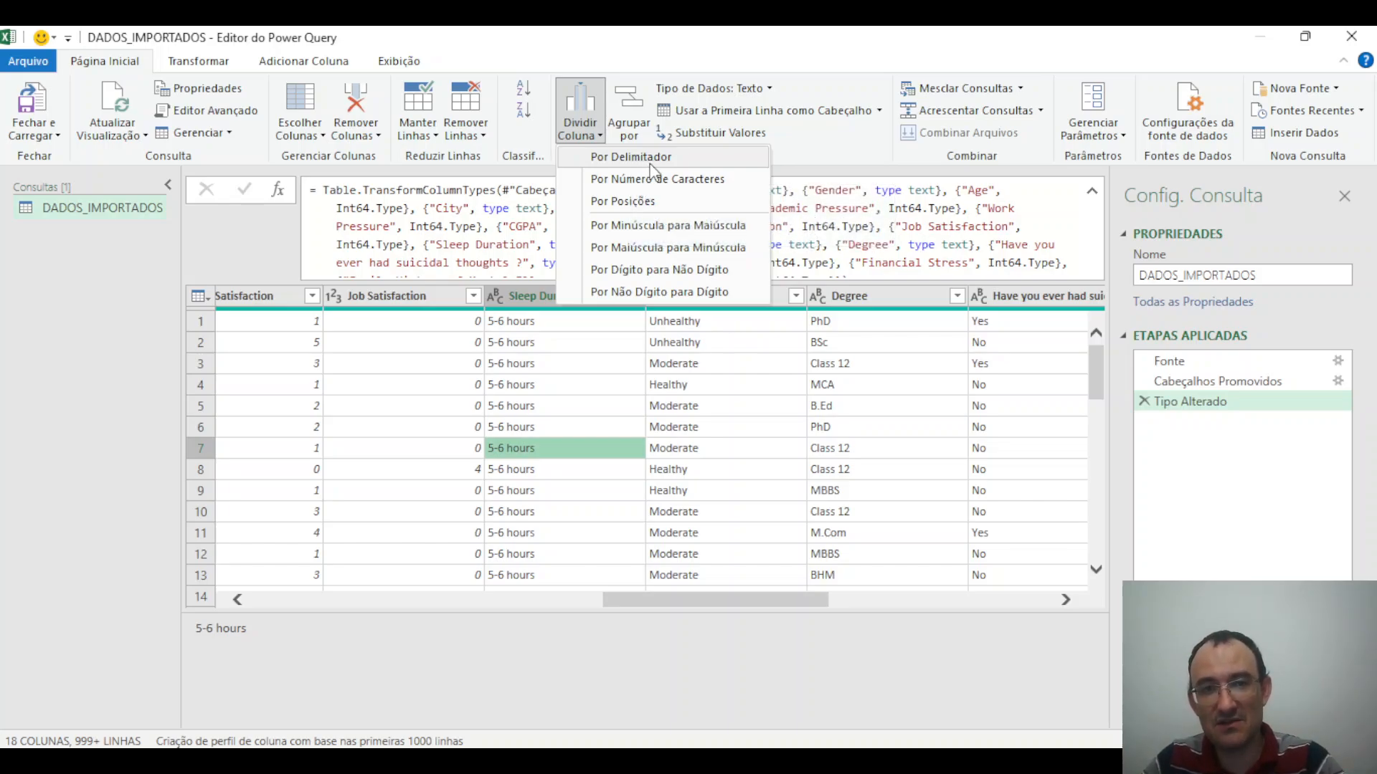
click(738, 606)
drag(699, 599, 167, 585)
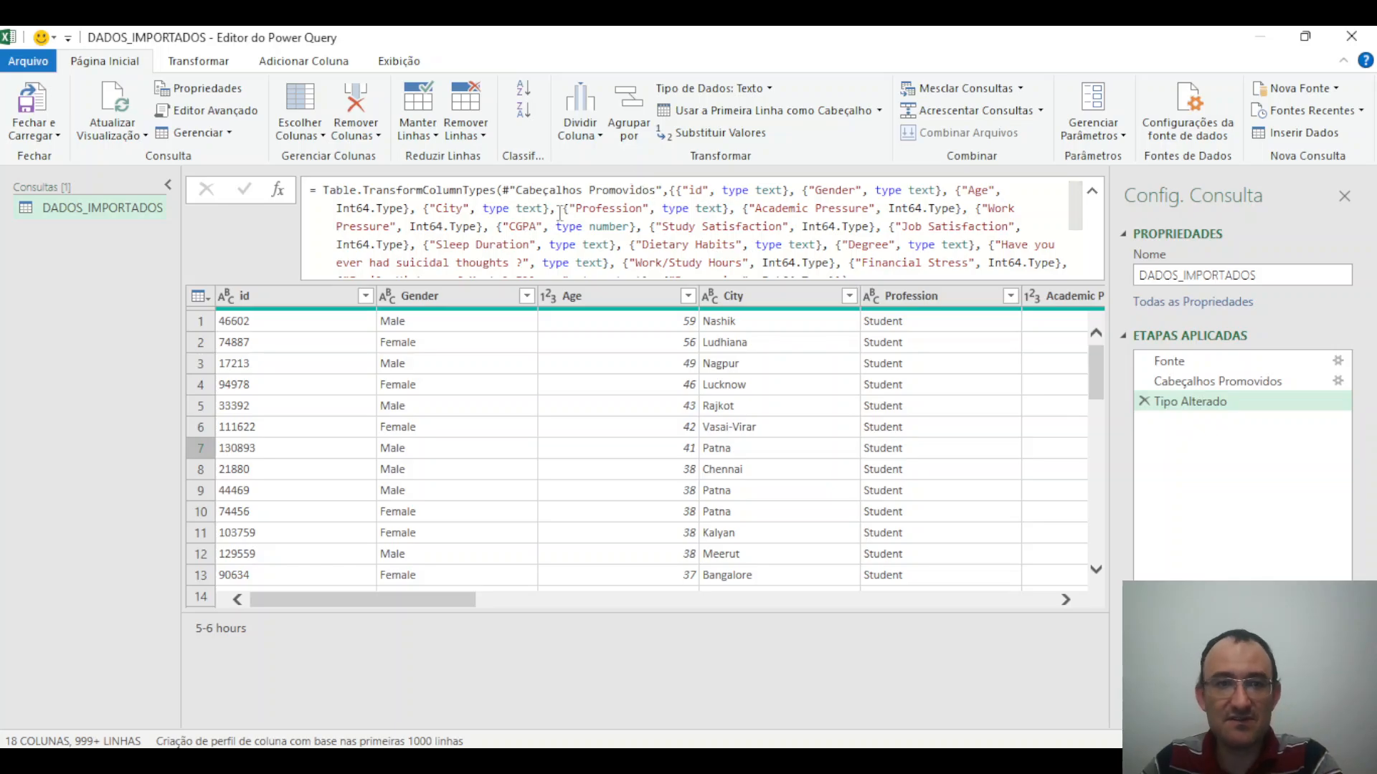
click(283, 296)
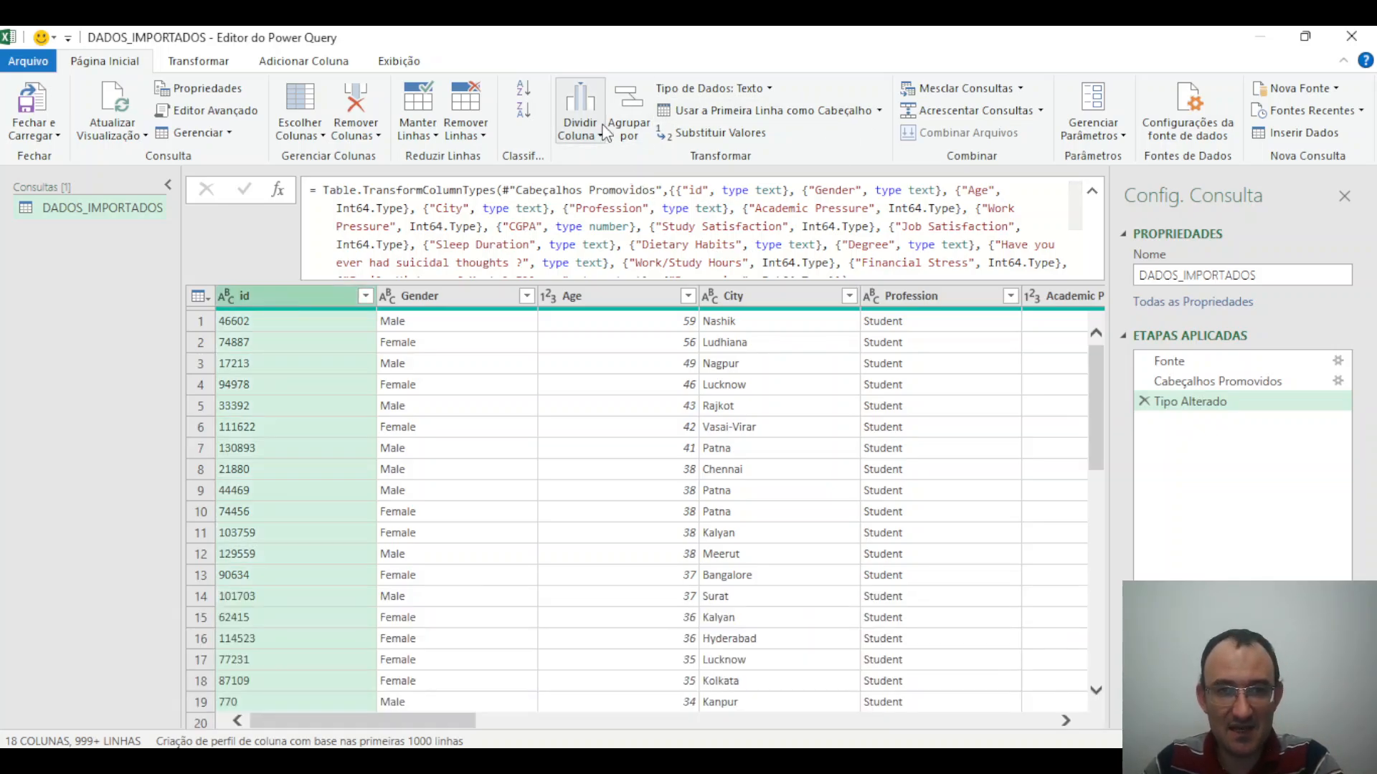
click(580, 129)
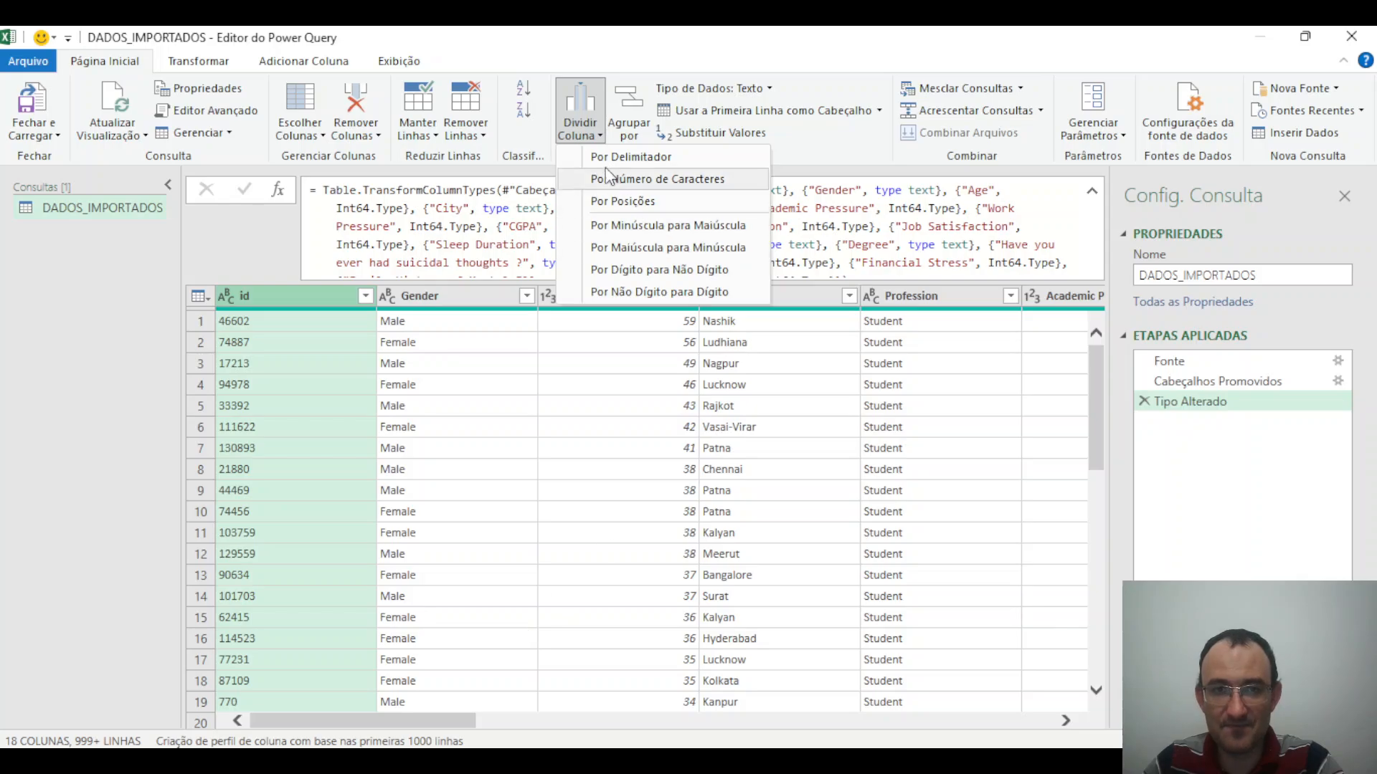
click(811, 70)
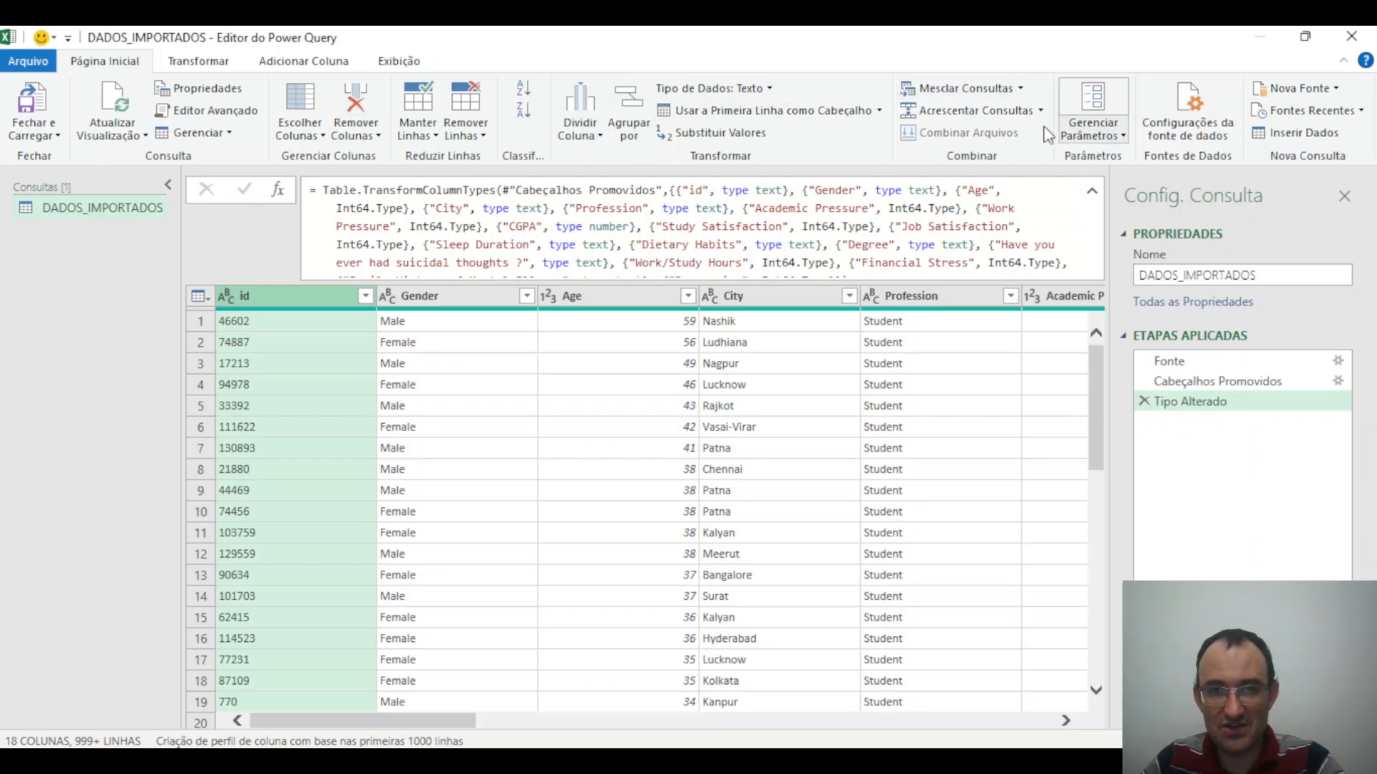
Close the query editor and load the data as a table in a new worksheet.
click(56, 136)
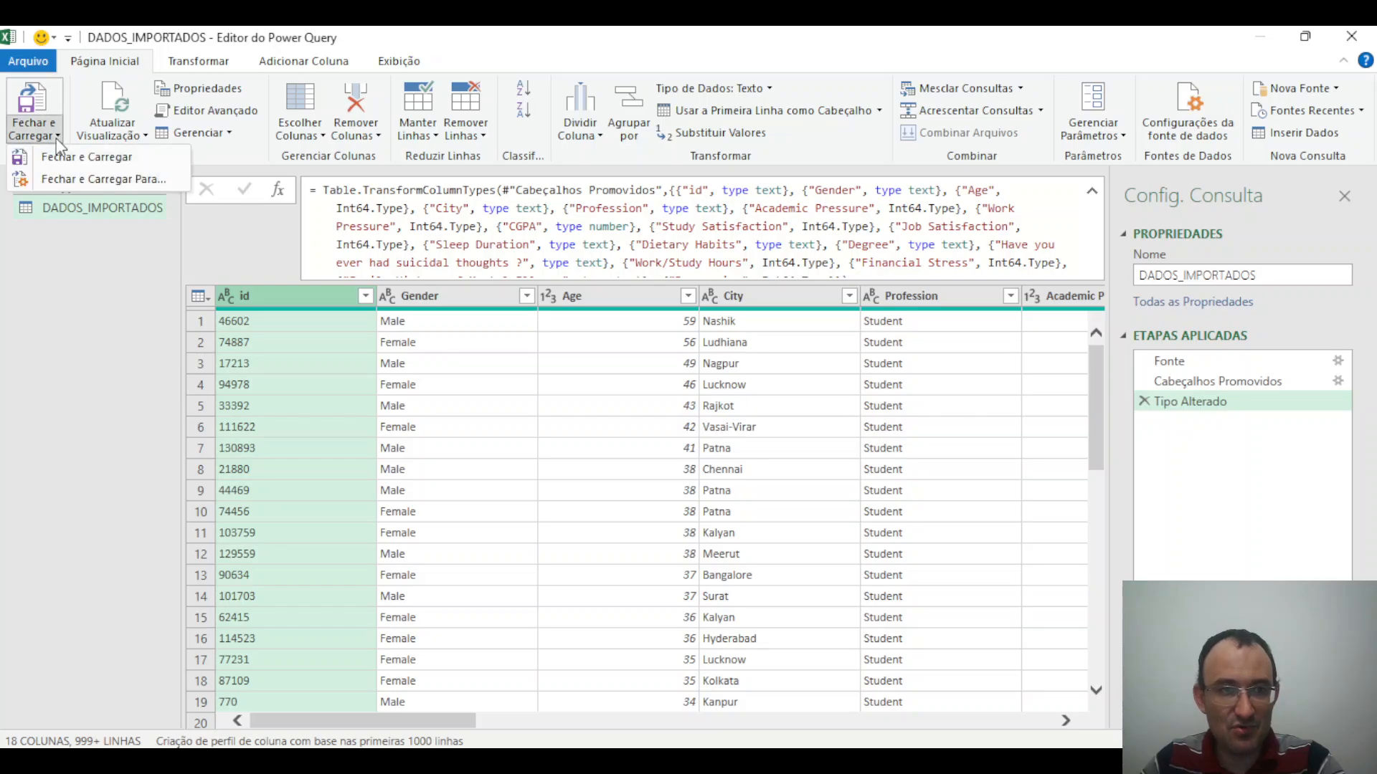
click(103, 173)
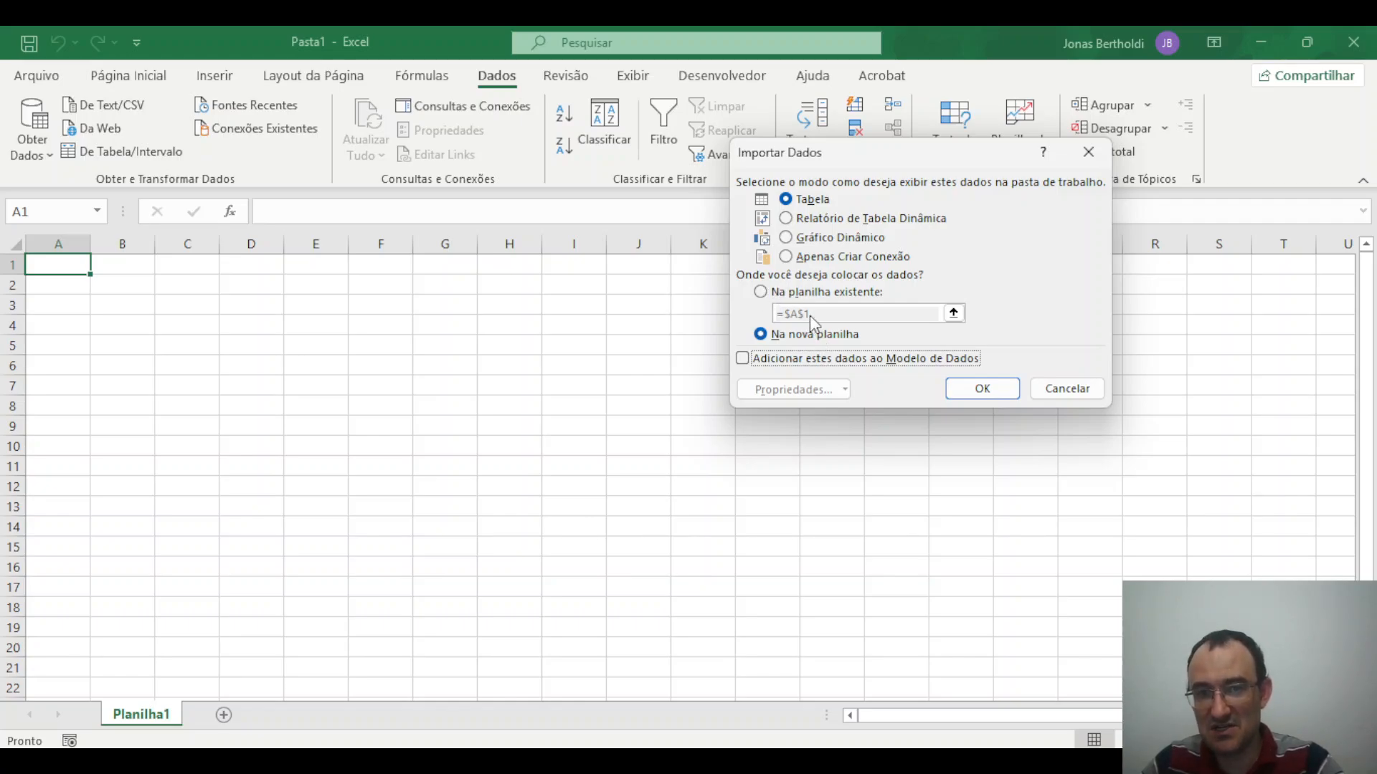
click(1013, 393)
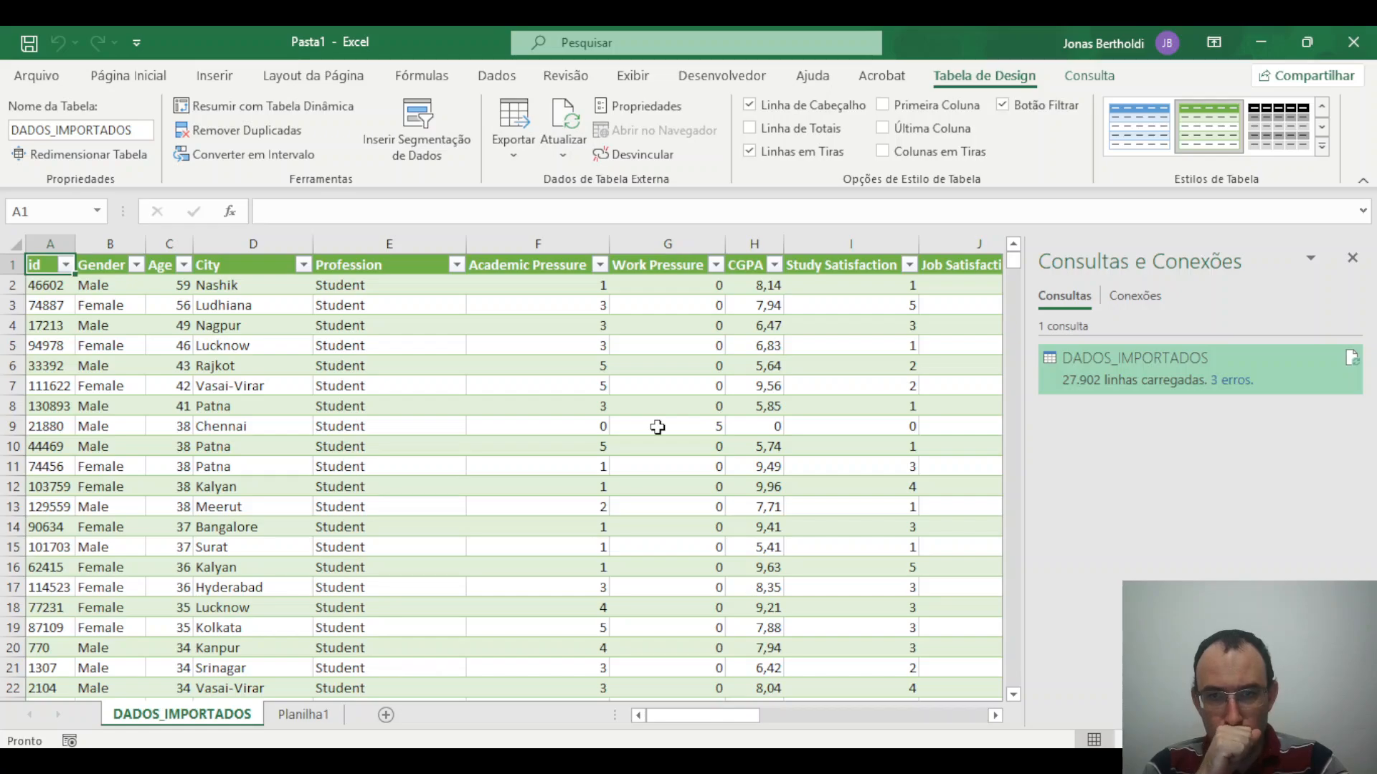
Open the DADOS_IMPORTADOS query's load errors and inspect the error cells in the Financial Stress column.
click(1233, 381)
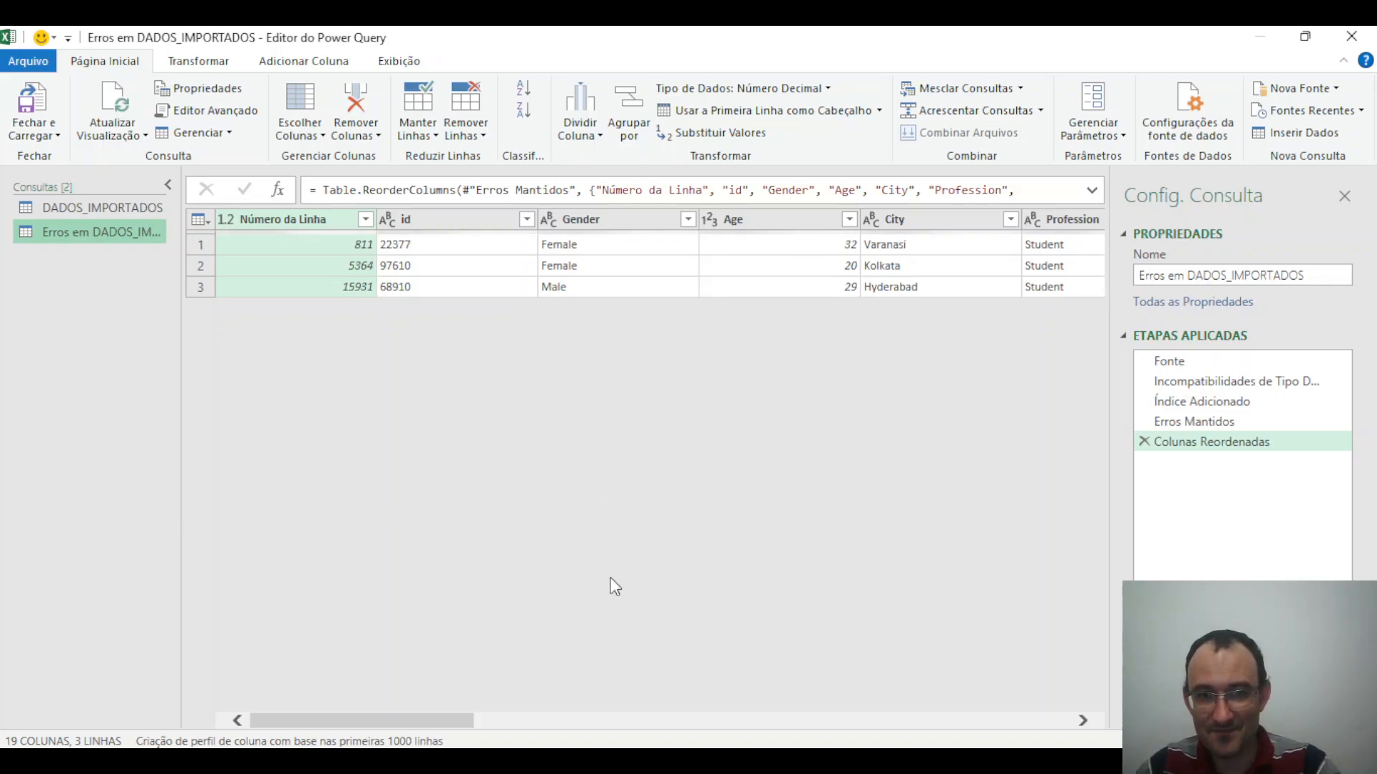
drag(364, 719, 939, 671)
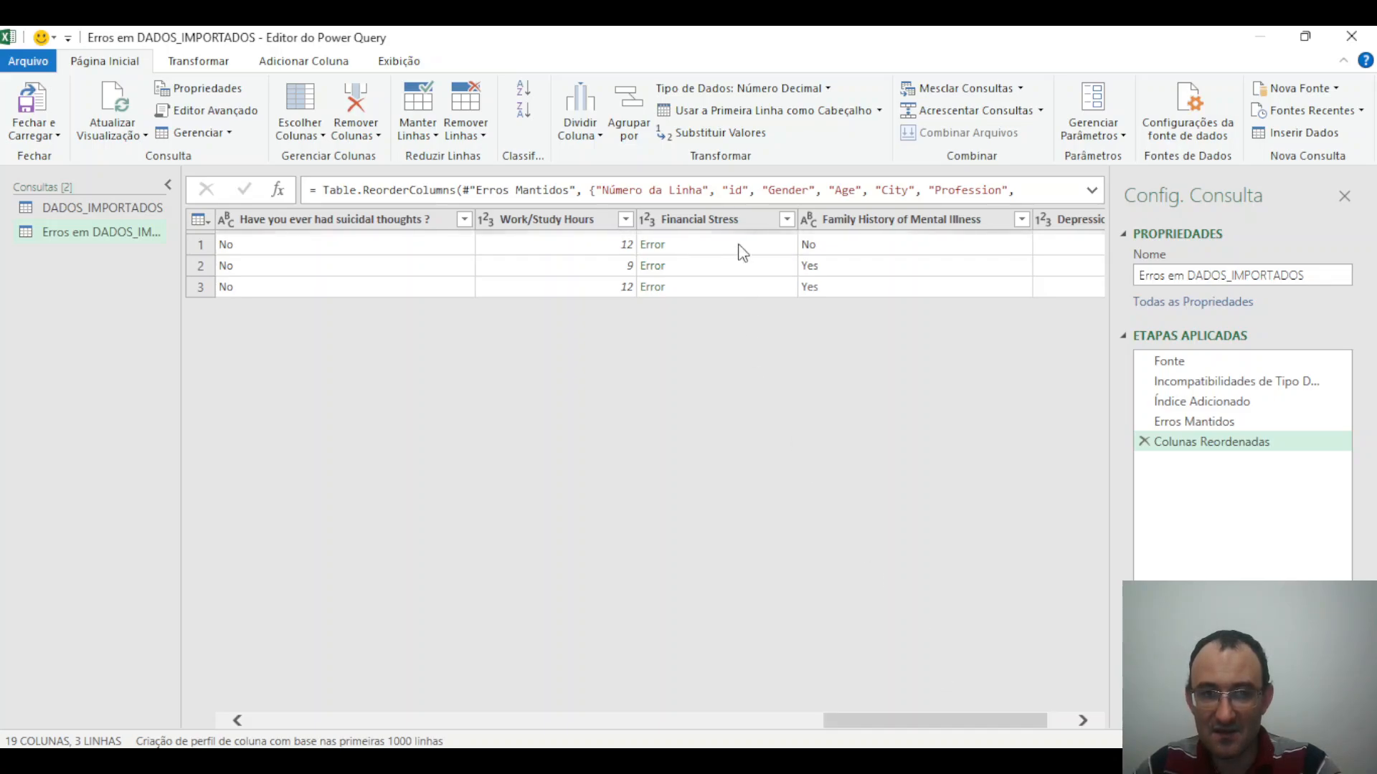
click(742, 251)
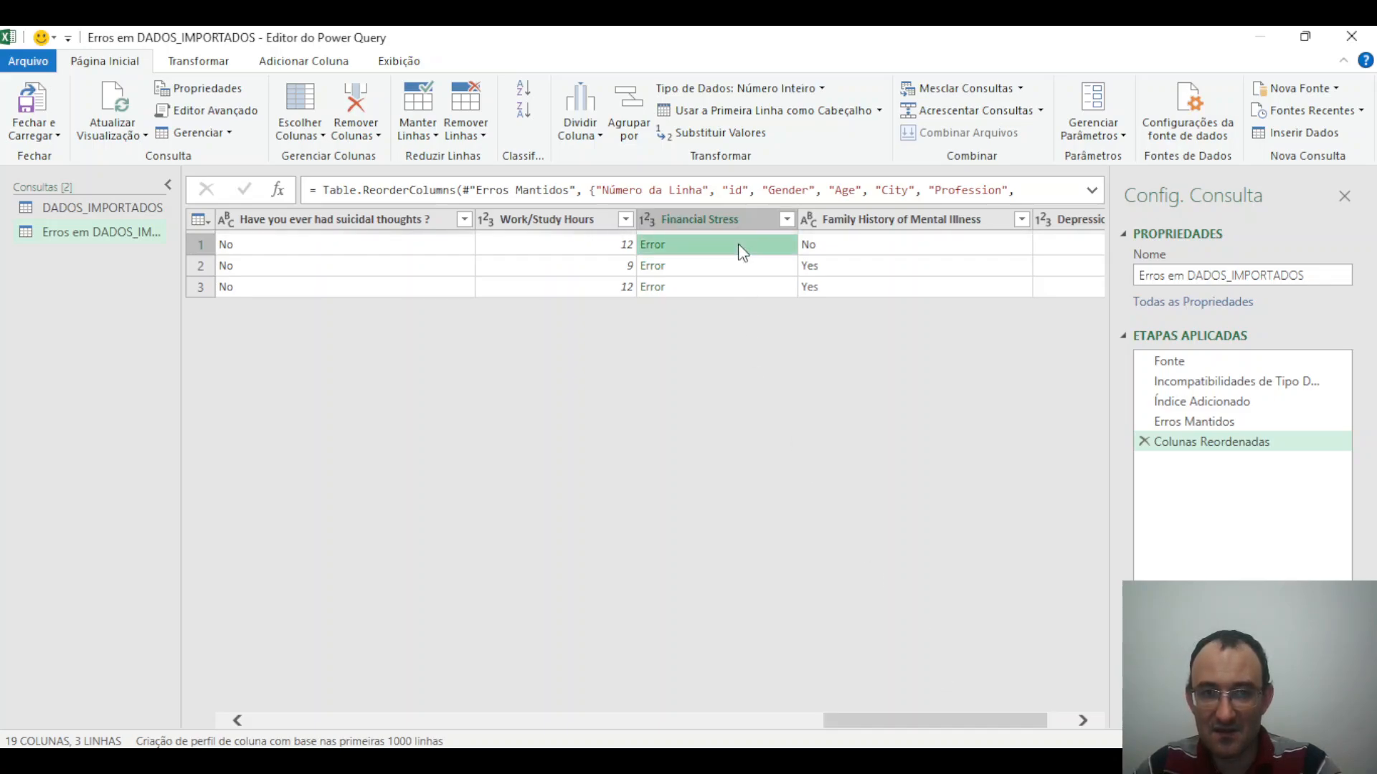
click(704, 271)
click(709, 288)
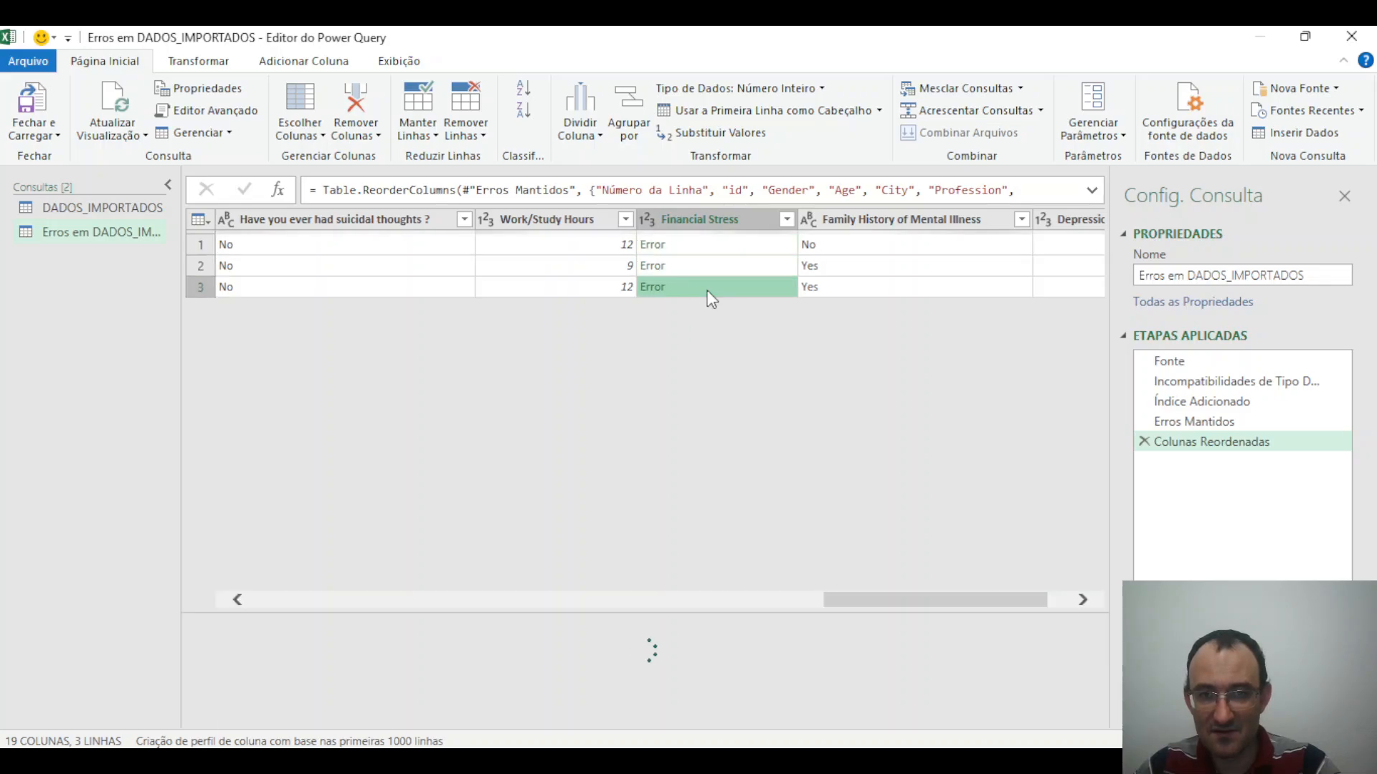
click(722, 245)
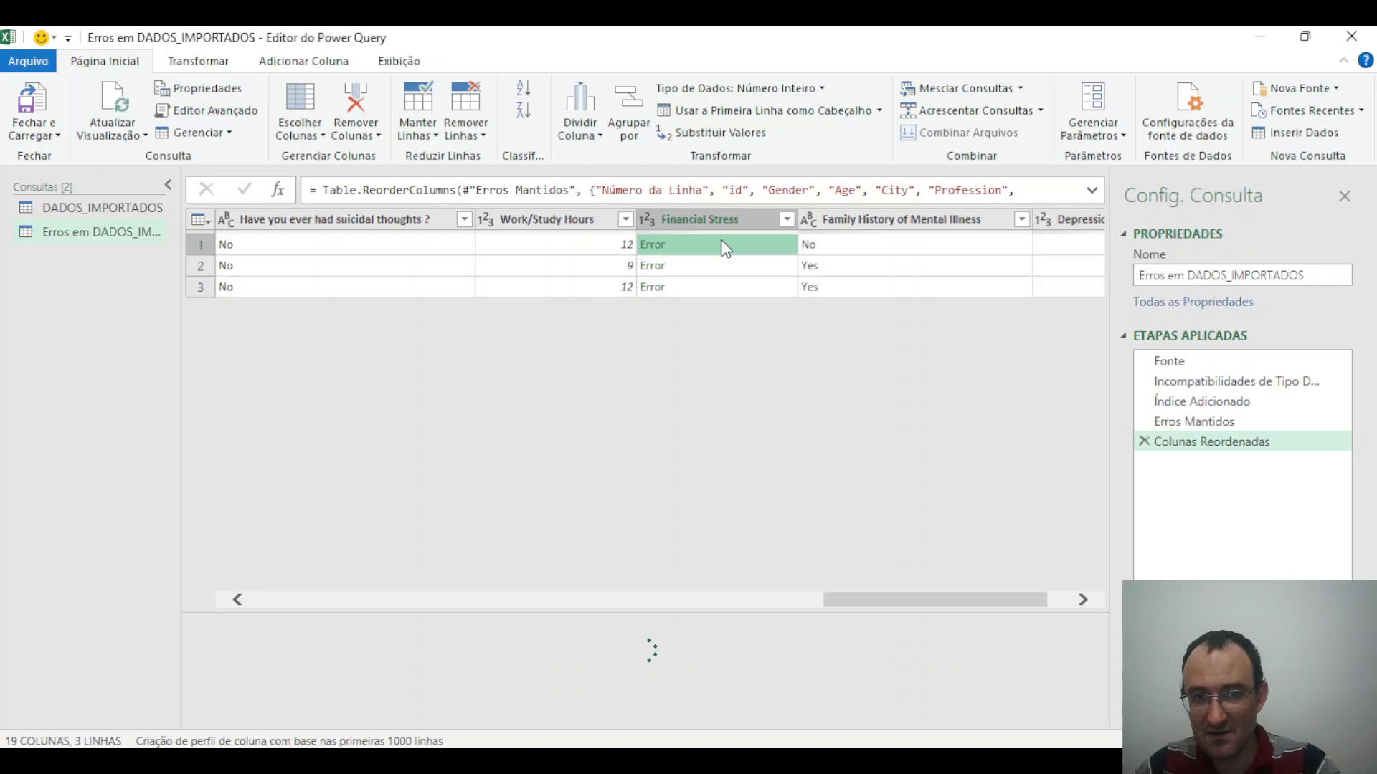
click(712, 290)
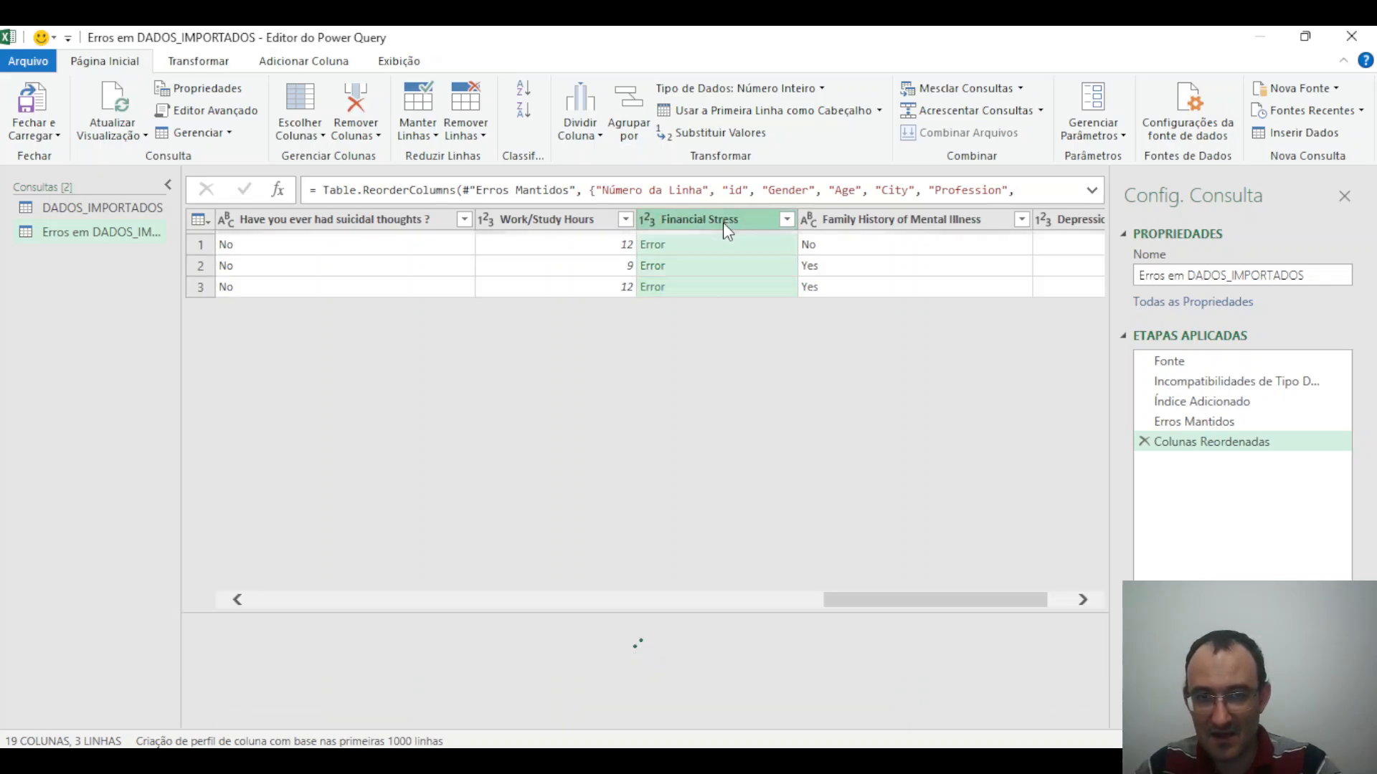
click(717, 244)
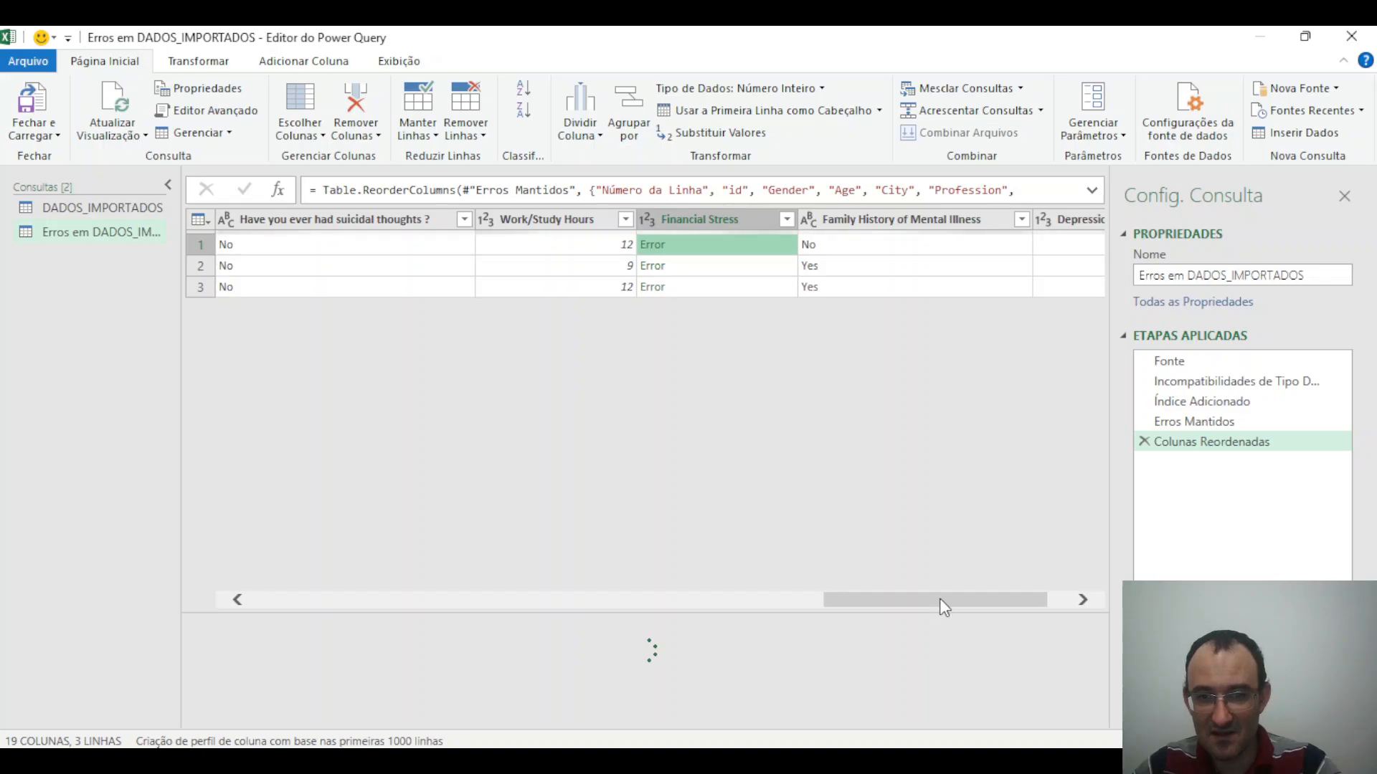
Check the remaining columns of the error rows and close the query editor, discarding its changes.
drag(940, 599, 1110, 596)
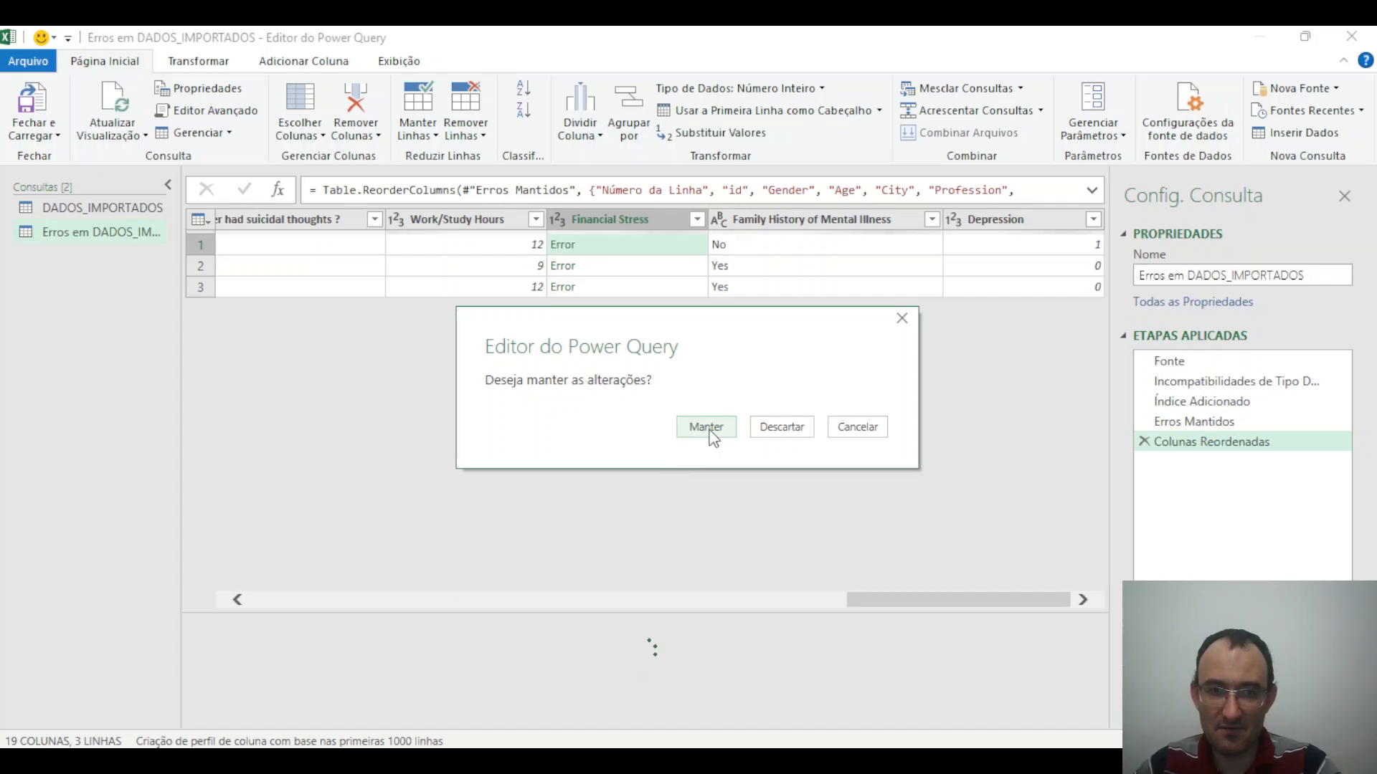
click(764, 431)
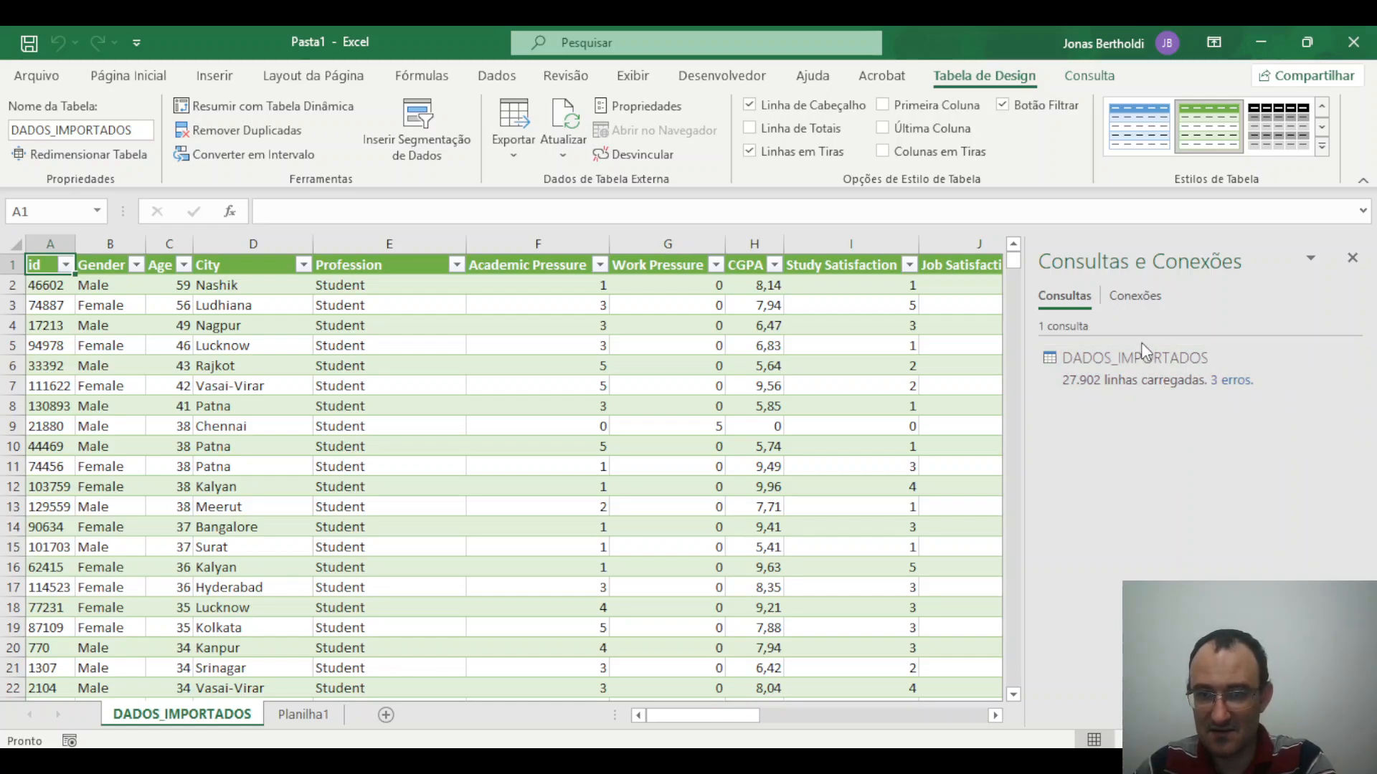
Try the 60-minute refresh and refresh-on-open options in the DADOS_IMPORTADOS query properties, turn both off again, and accept the dialog.
click(1129, 356)
right_click(1126, 364)
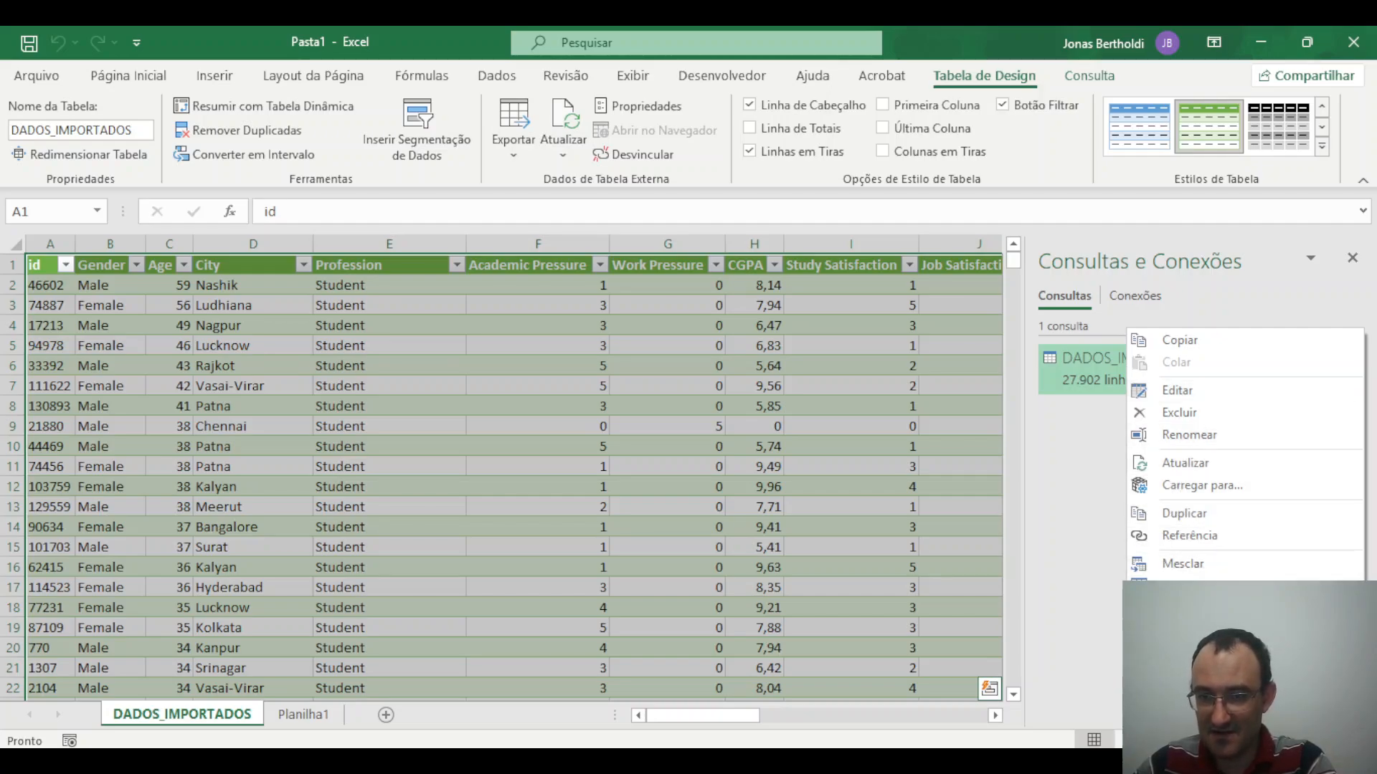
click(1190, 737)
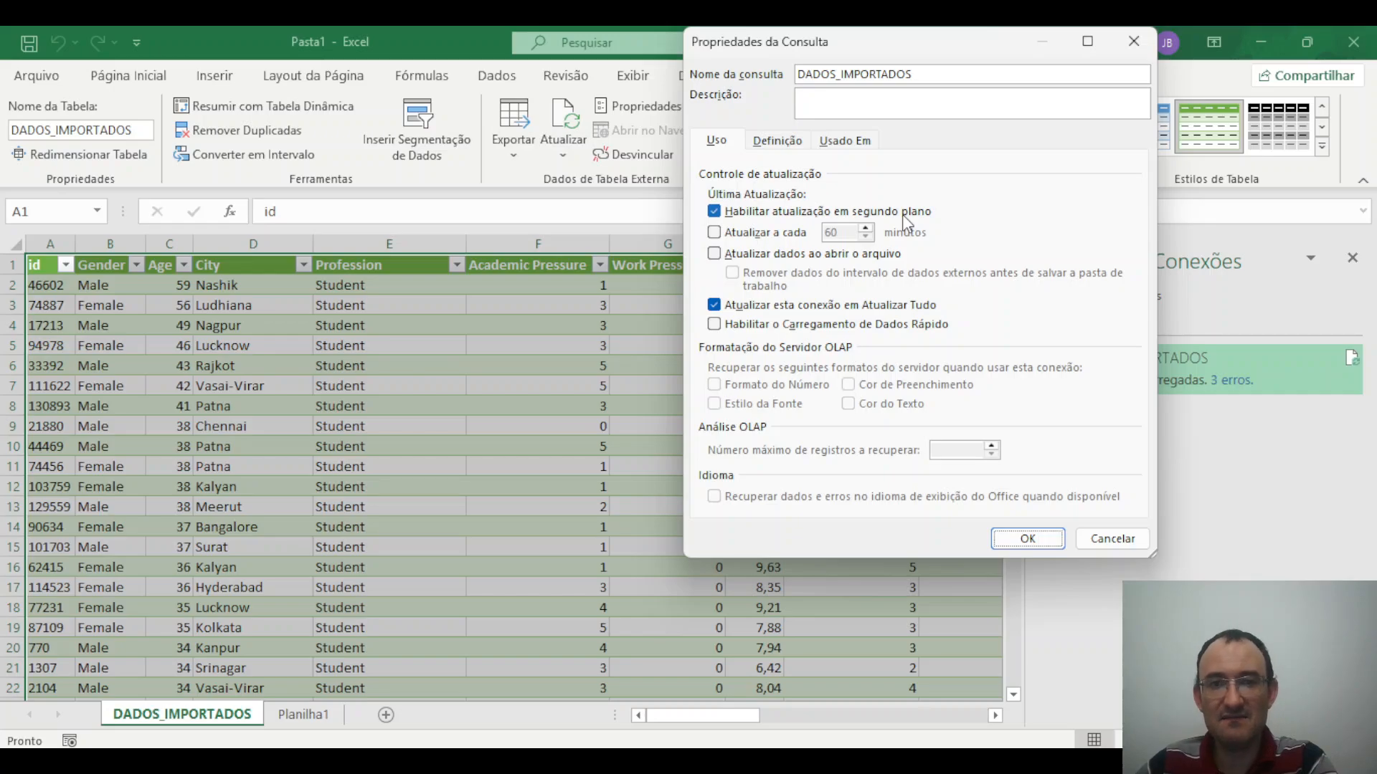
click(714, 234)
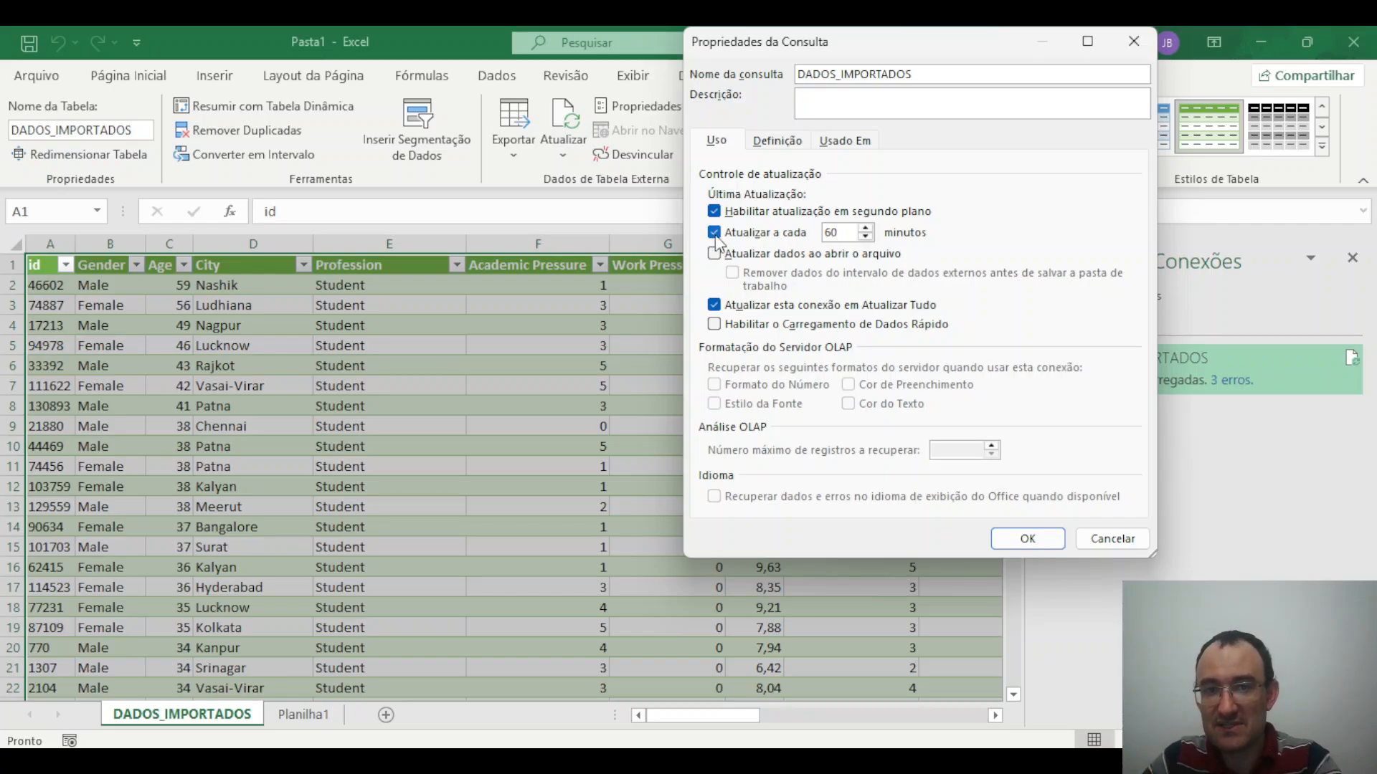
click(715, 255)
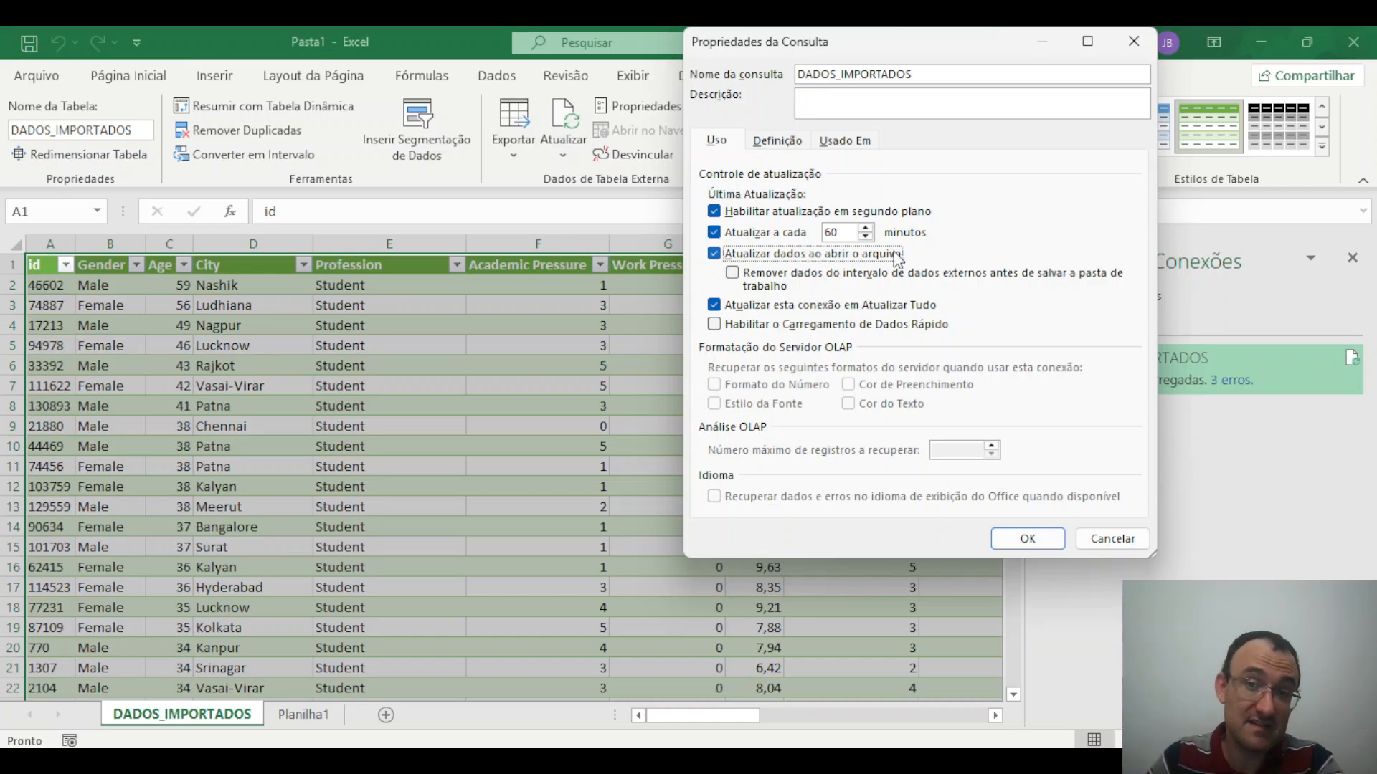
click(714, 232)
click(715, 254)
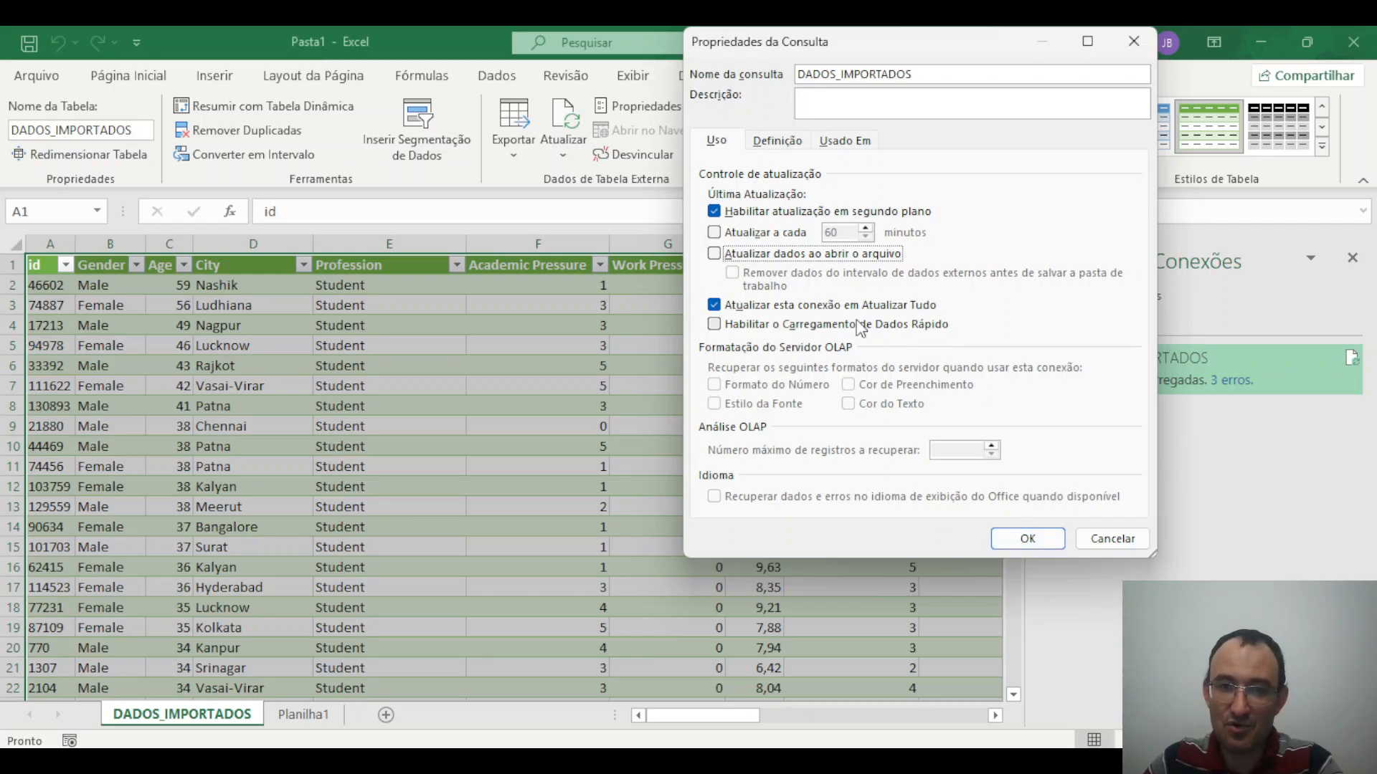
click(1024, 545)
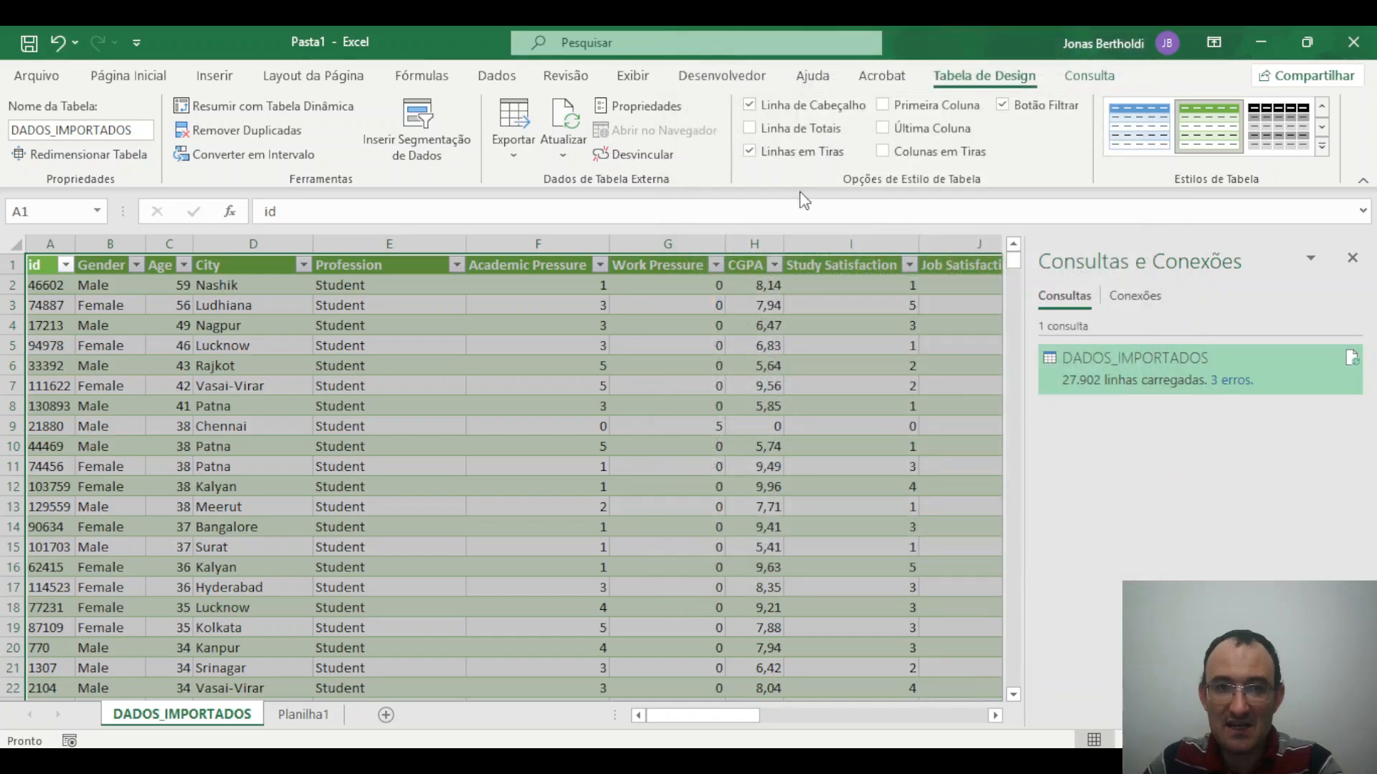
Select a cell in the imported table and refresh all of the workbook's data connections.
click(578, 154)
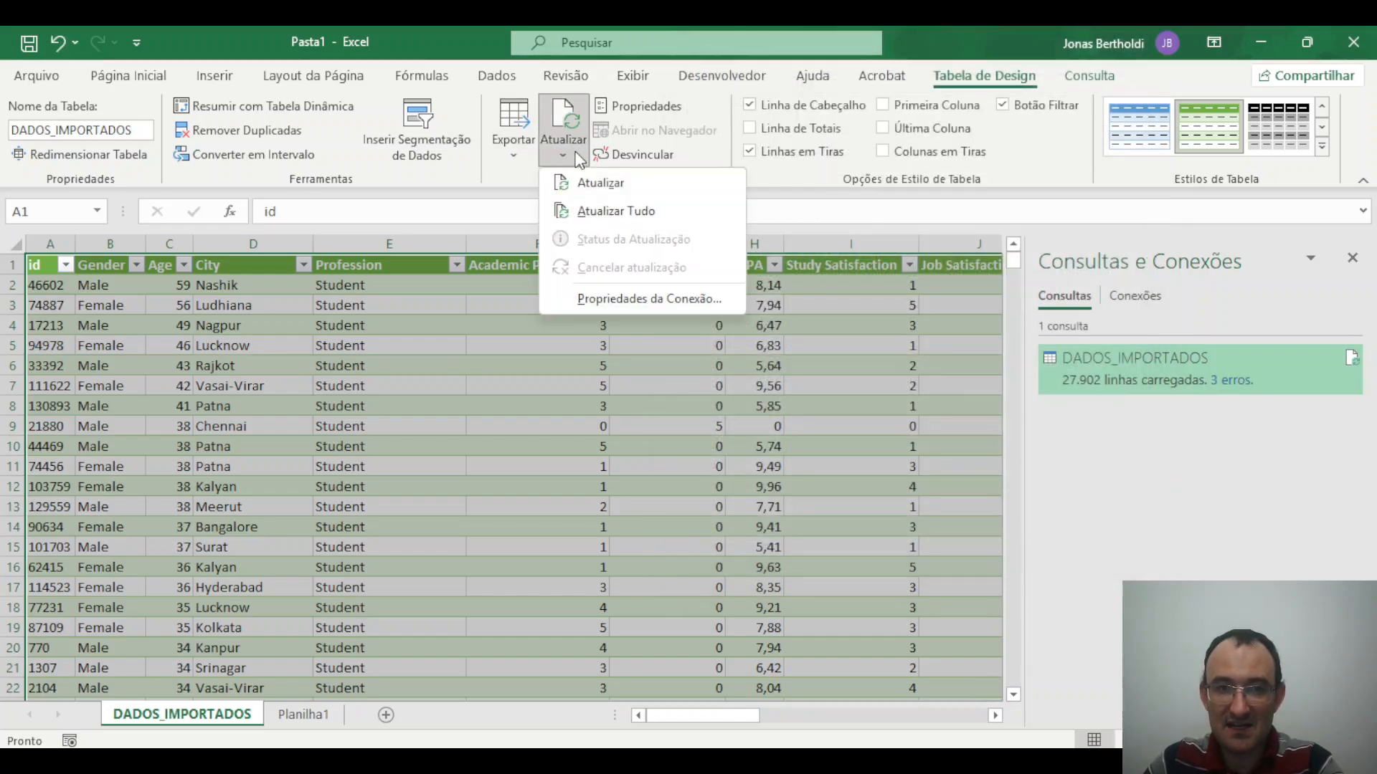
click(522, 493)
click(519, 330)
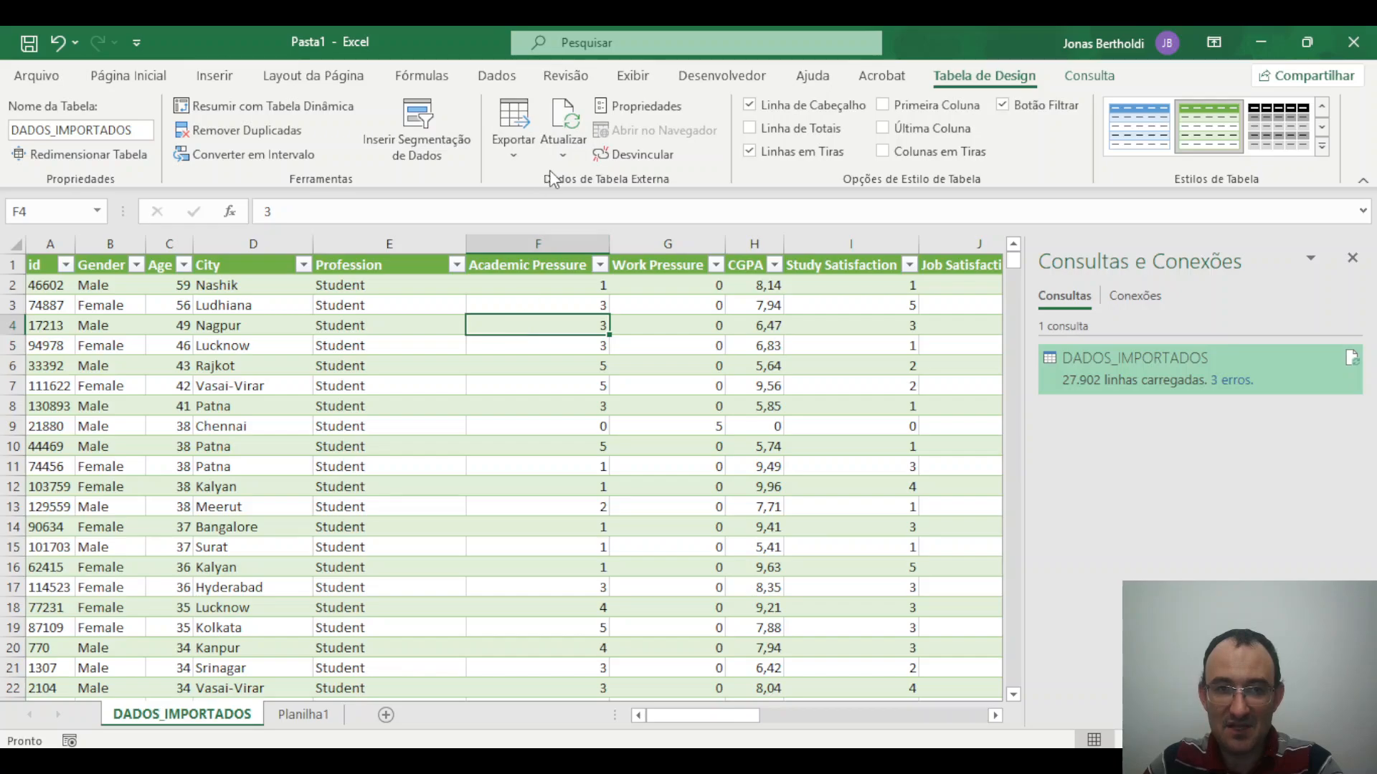
click(564, 152)
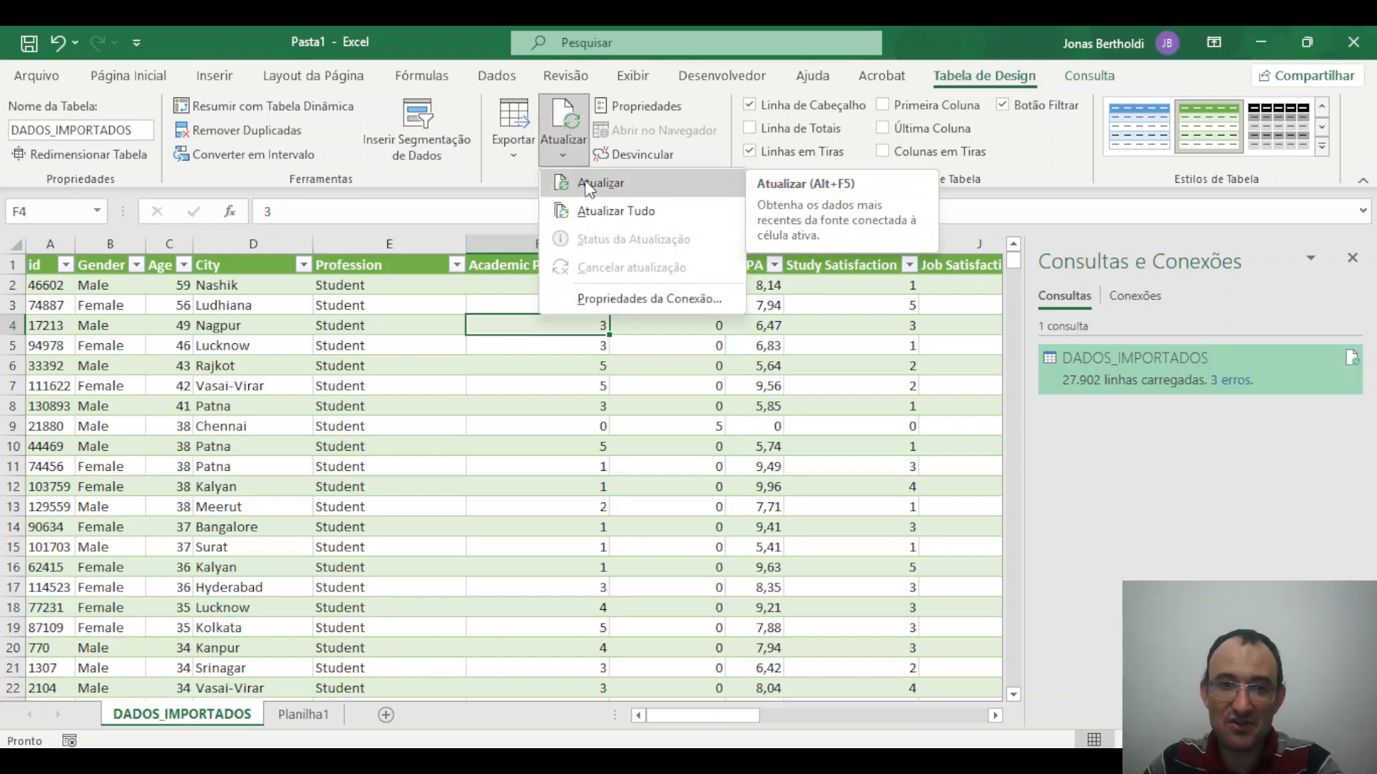
click(628, 212)
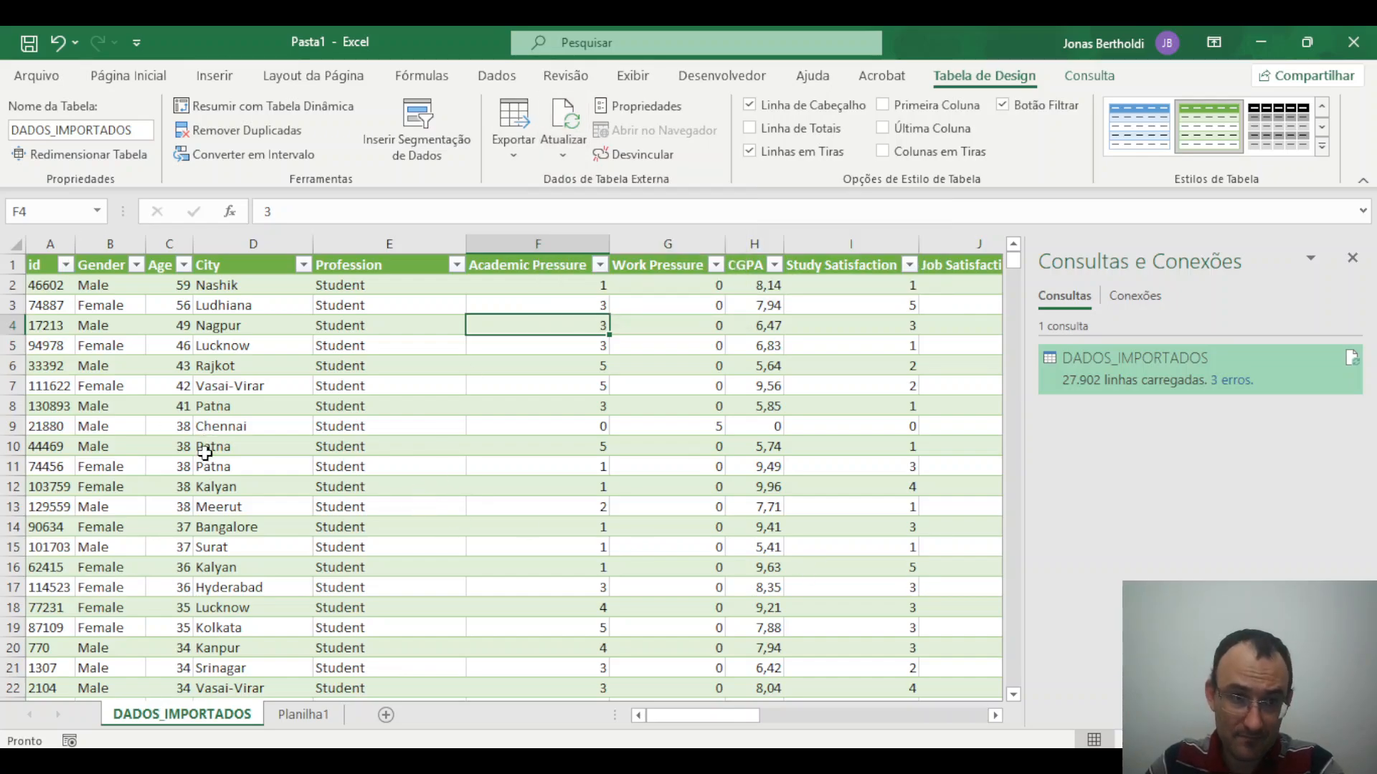
Clear the first ten data rows of the imported table and refresh the DADOS_IMPORTADOS query.
drag(50, 286, 901, 474)
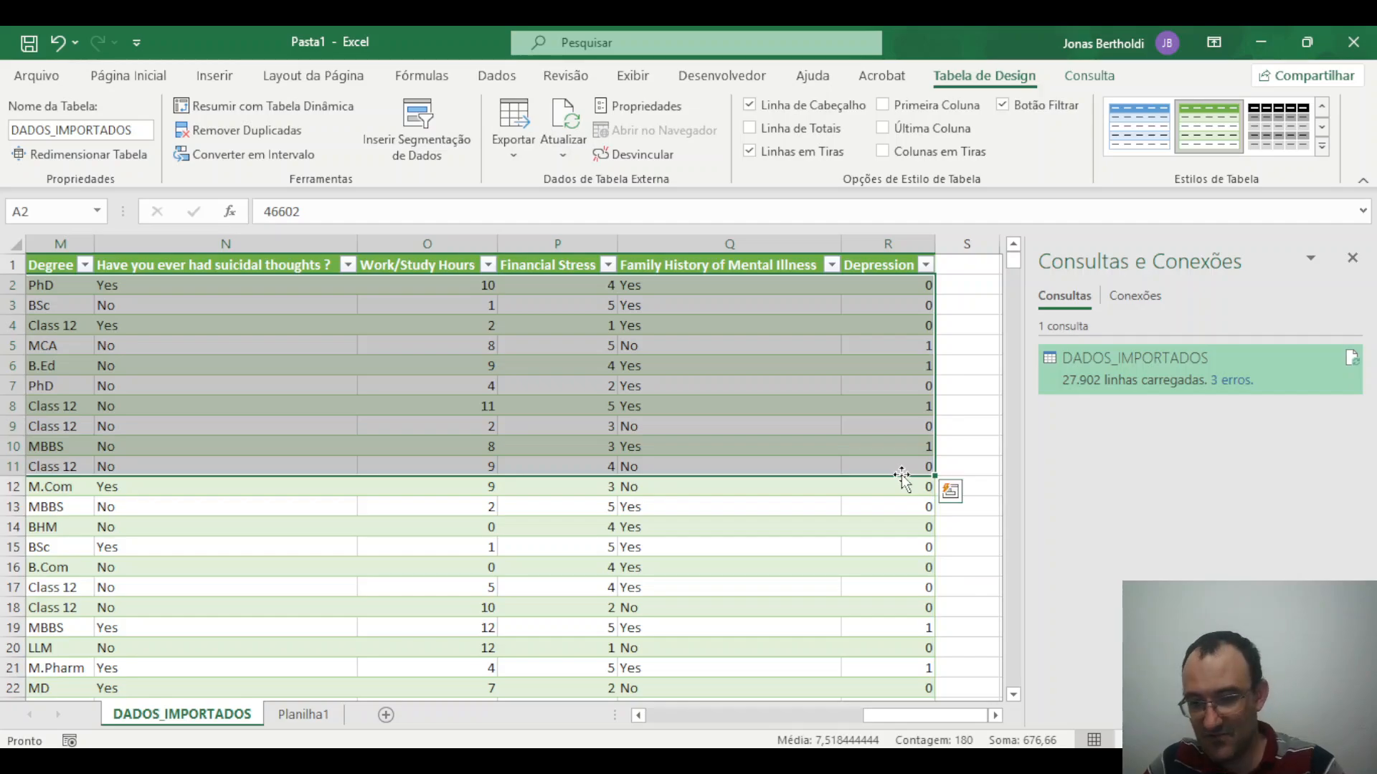
key(Delete)
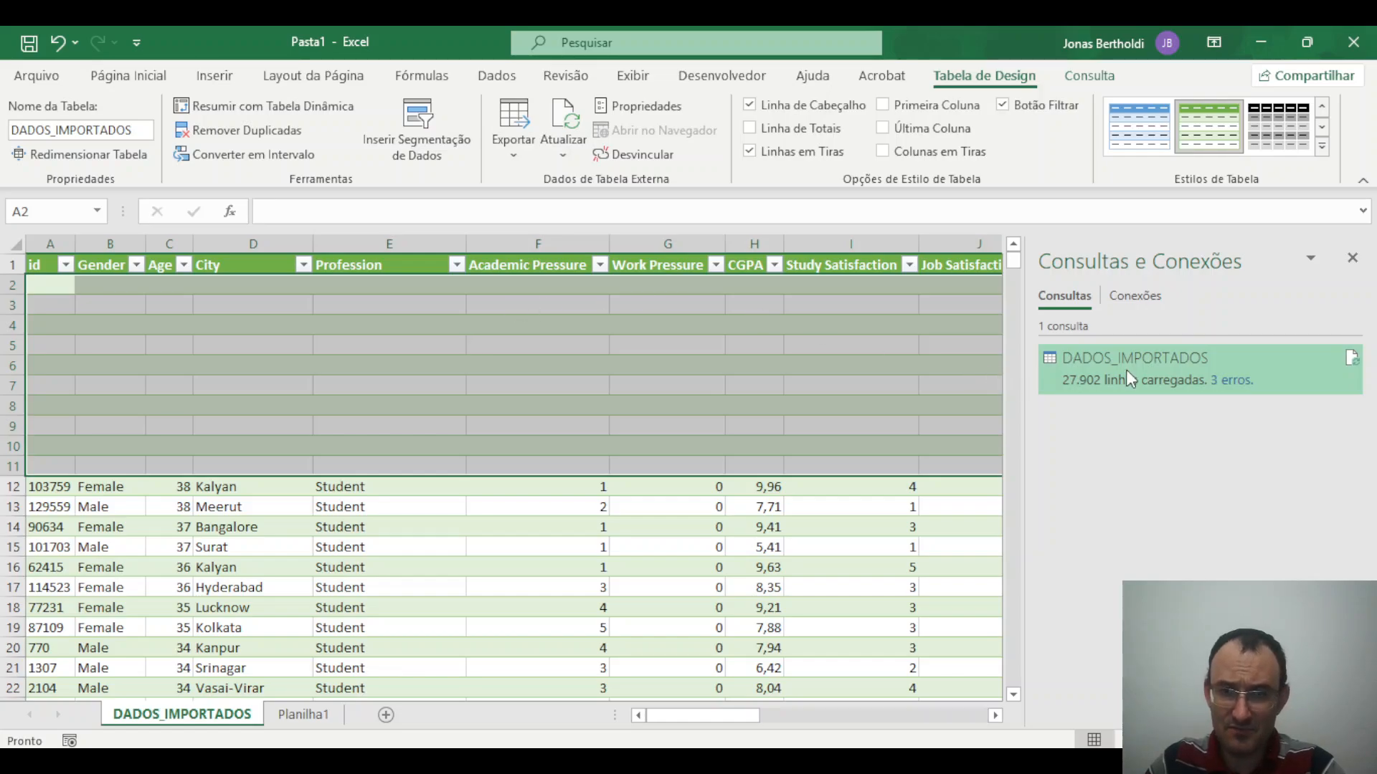
click(1352, 358)
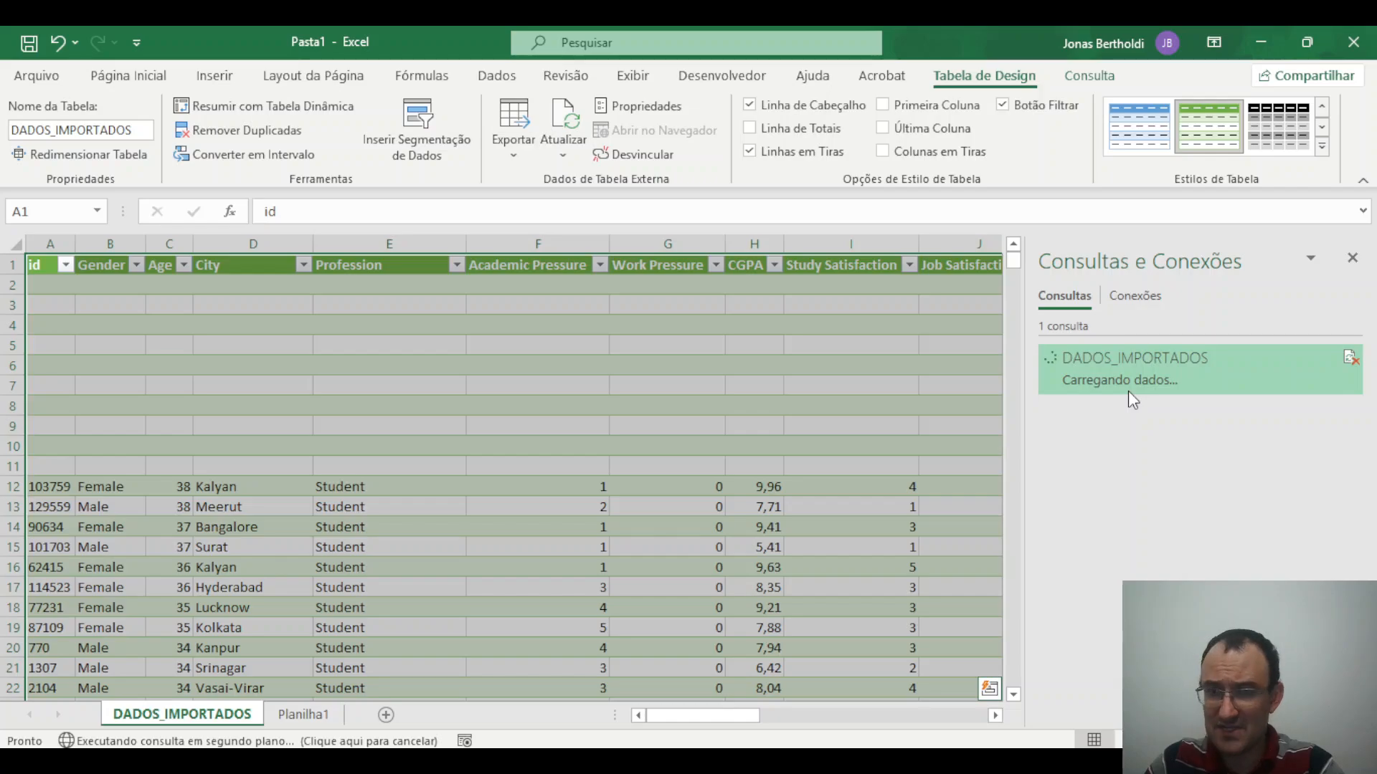
Enter "as" in F7 and "d" in F8 of the table while the query refresh is running.
click(510, 384)
text(a)
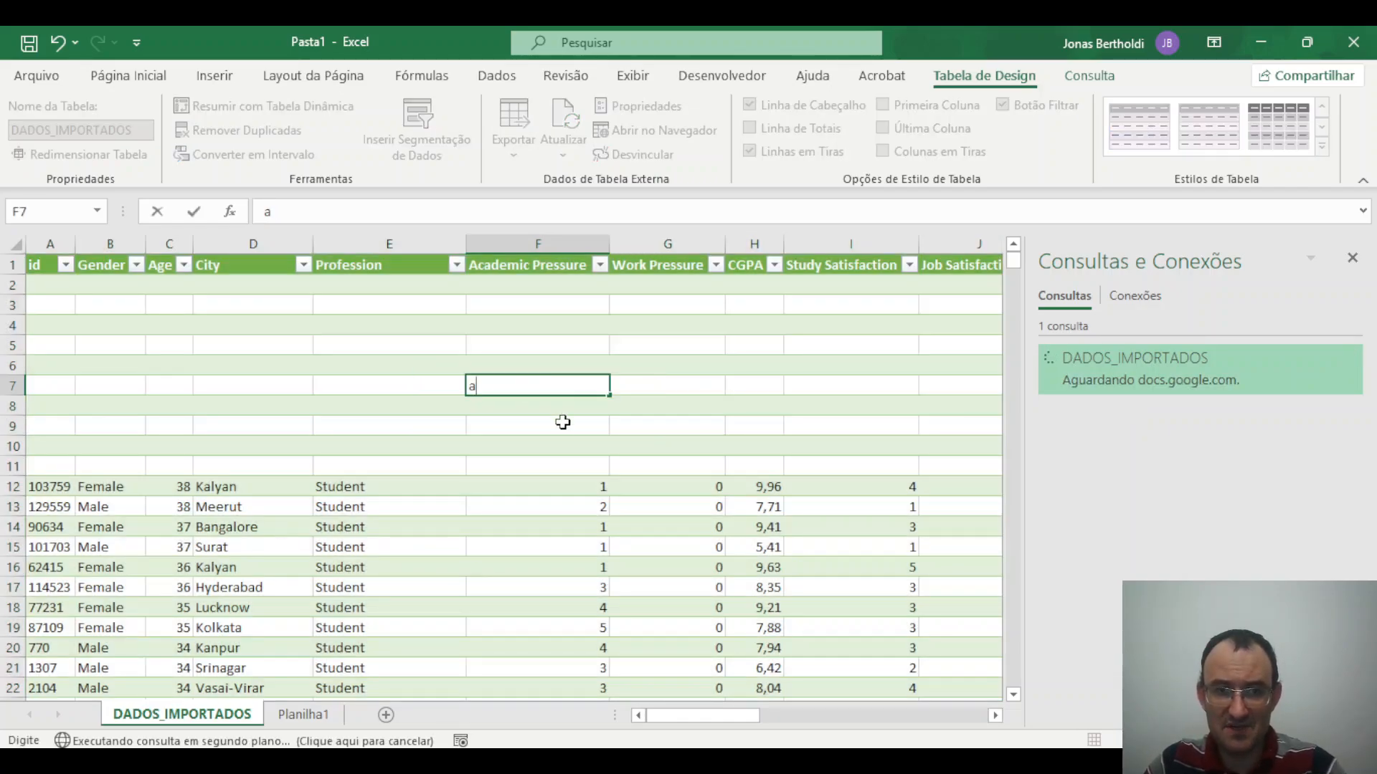
text(s)
click(566, 503)
click(568, 403)
text(d)
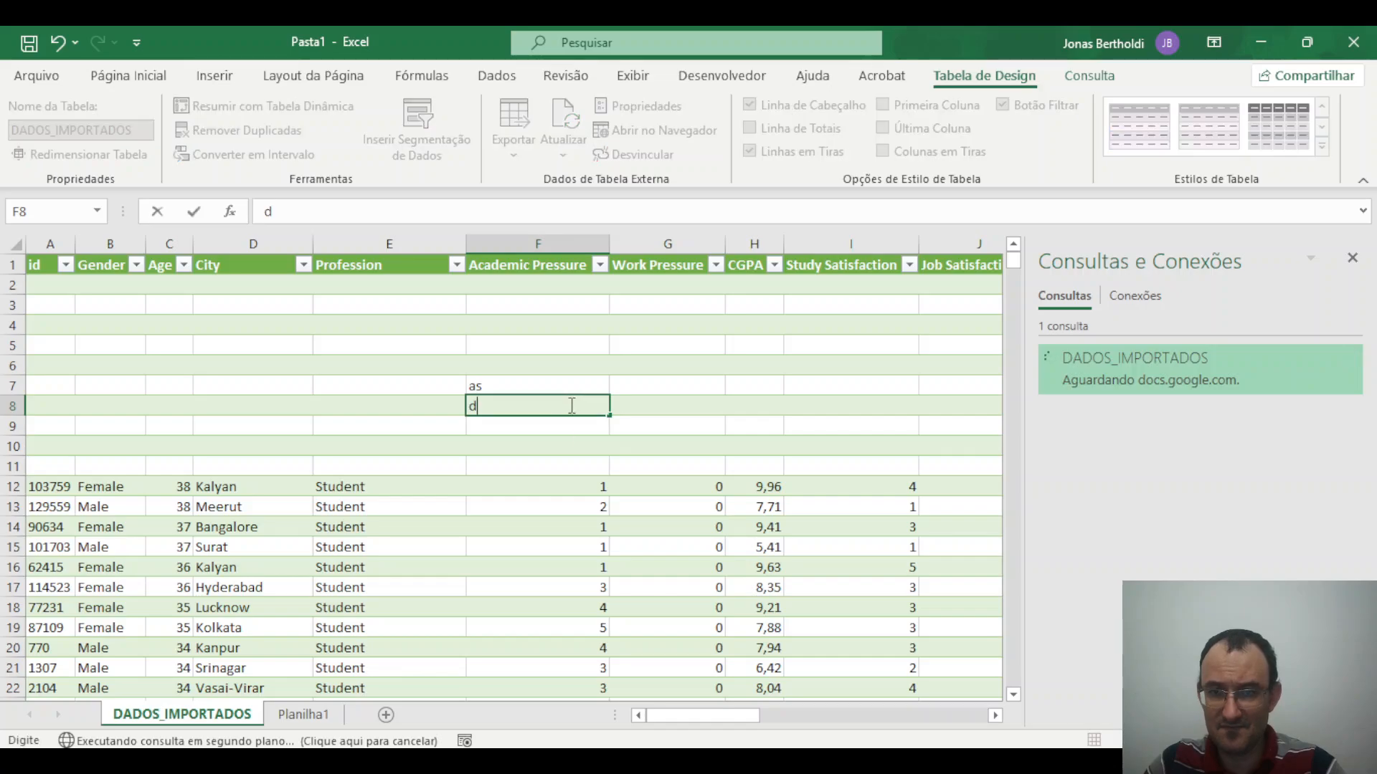
click(562, 460)
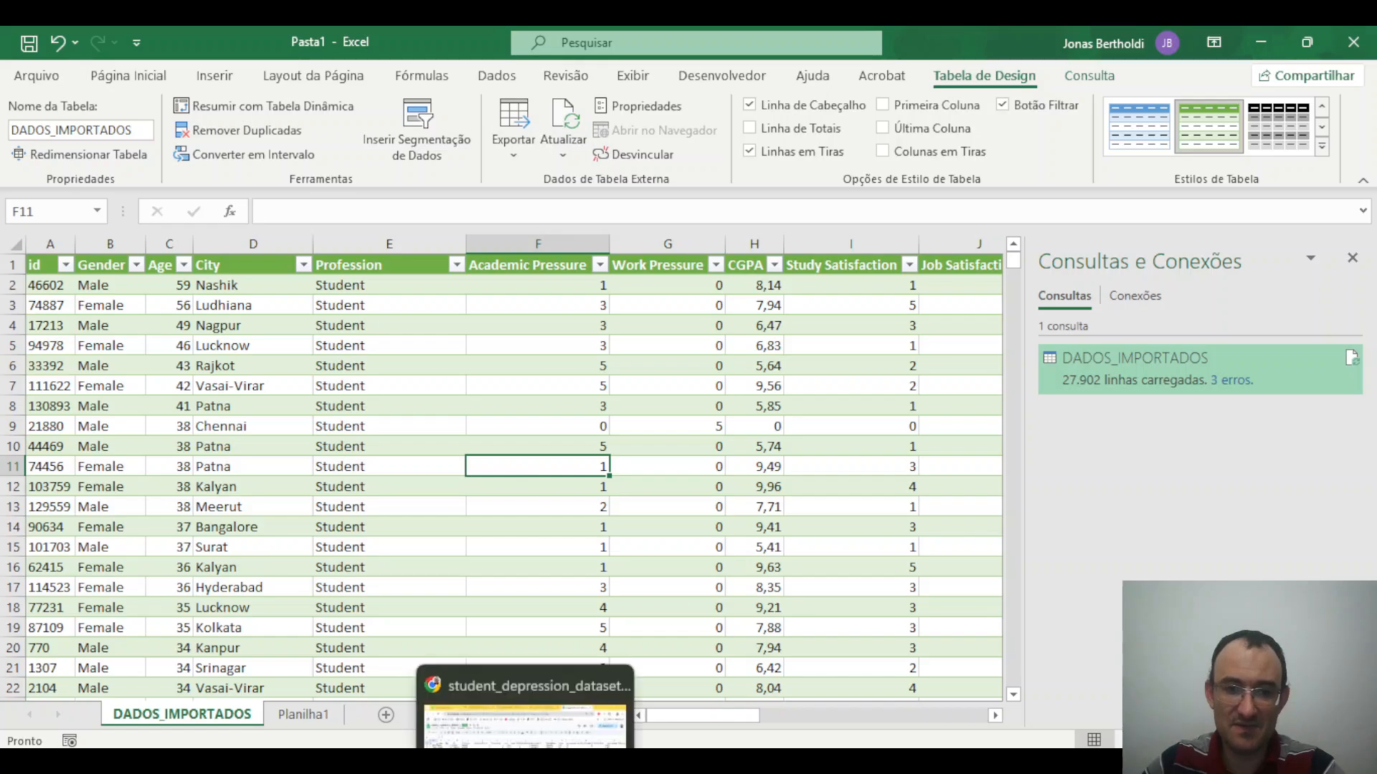
Compare the first Academic Pressure value in the Google Sheets dataset with the same cell in the Excel table.
click(525, 760)
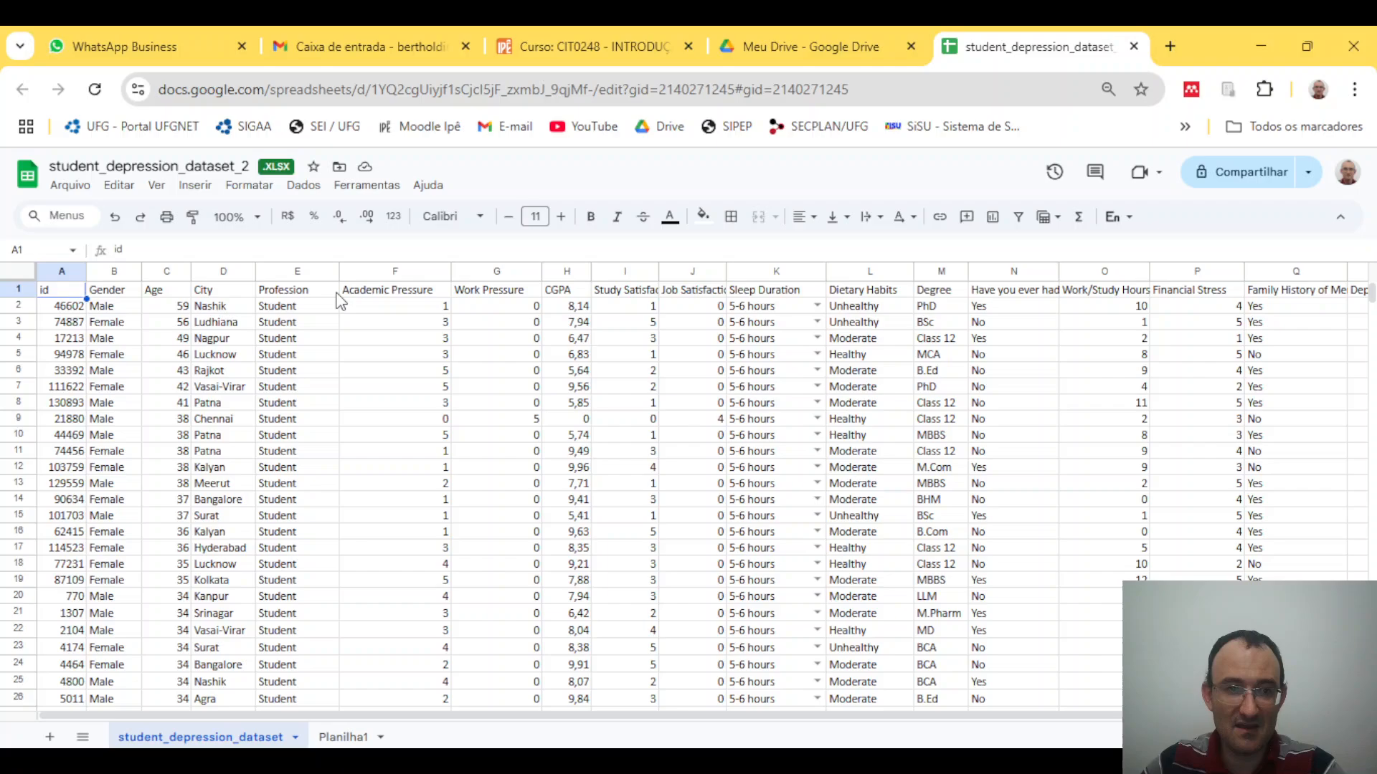
click(431, 309)
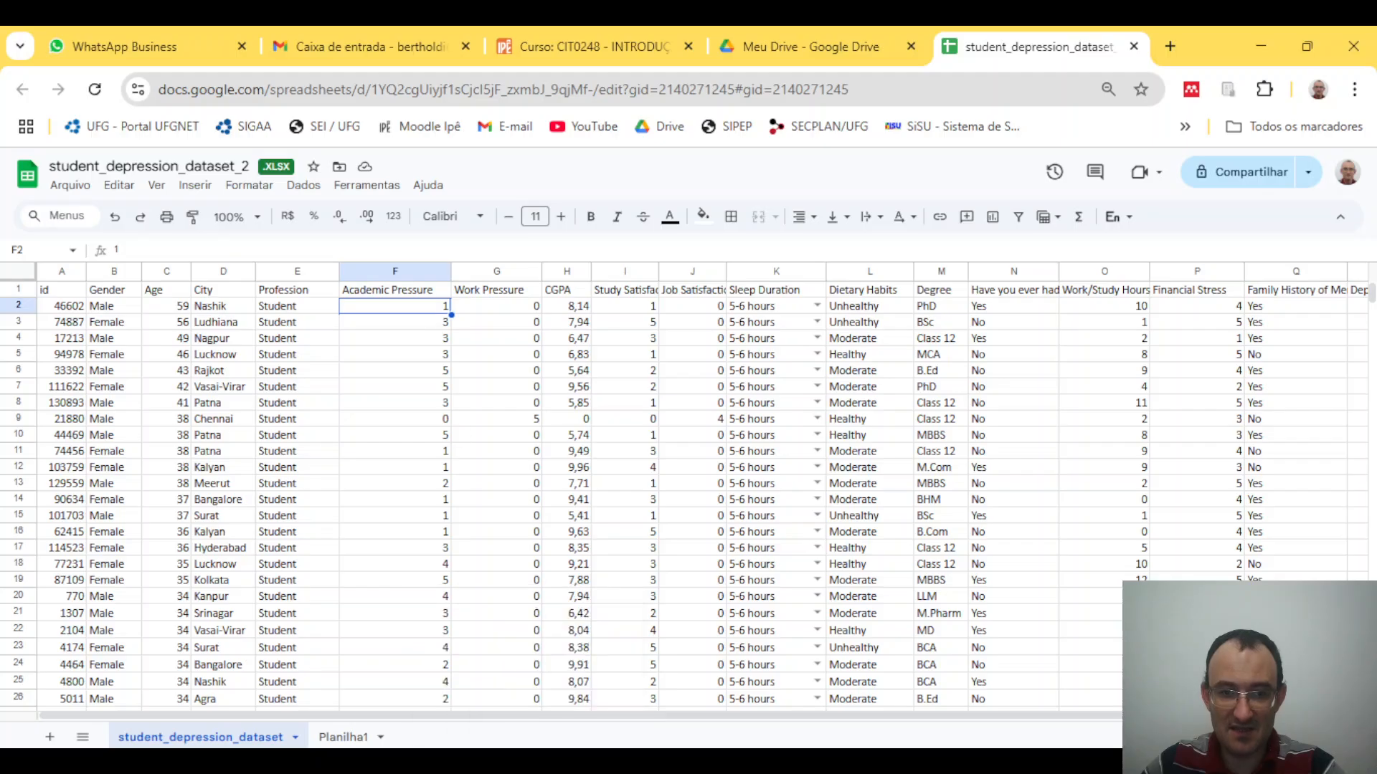
click(520, 760)
click(585, 289)
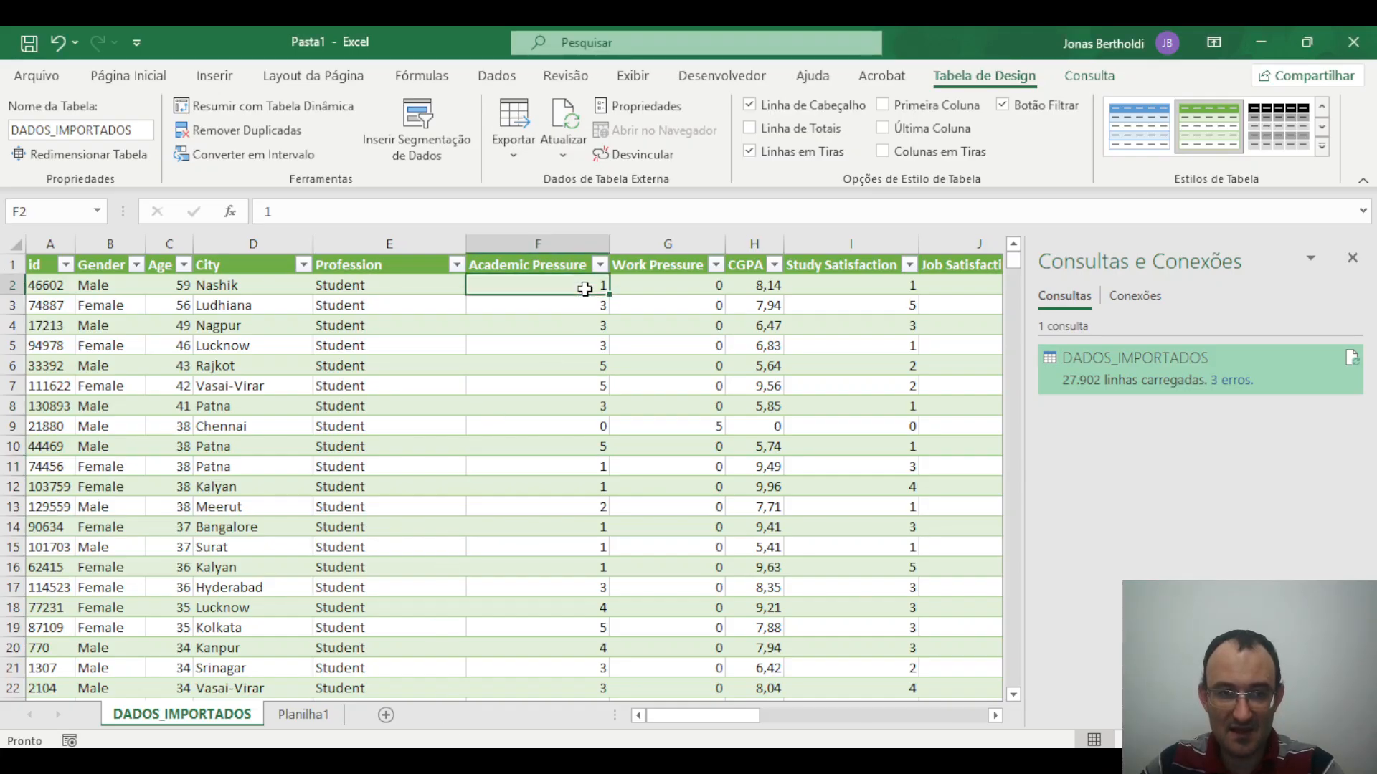
click(29, 305)
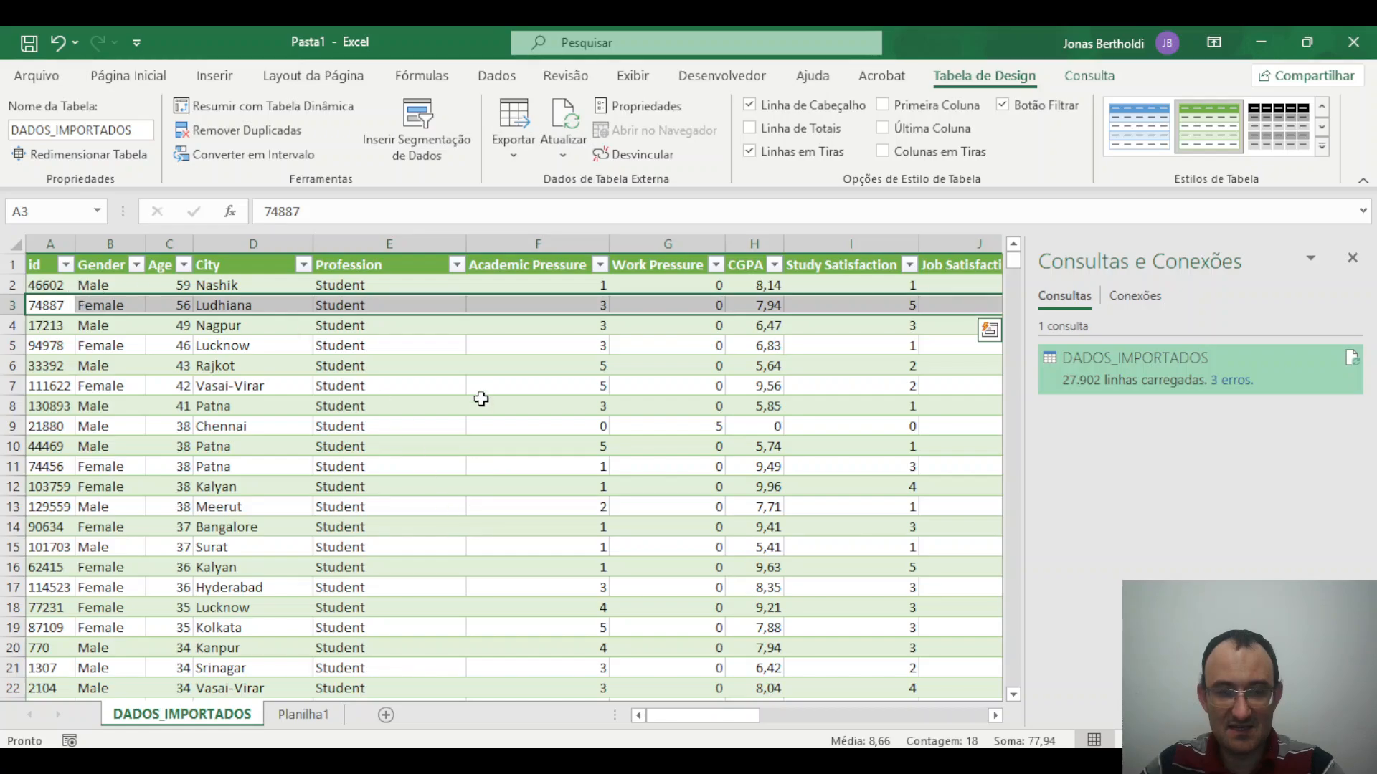
click(564, 284)
mouse_move(525, 764)
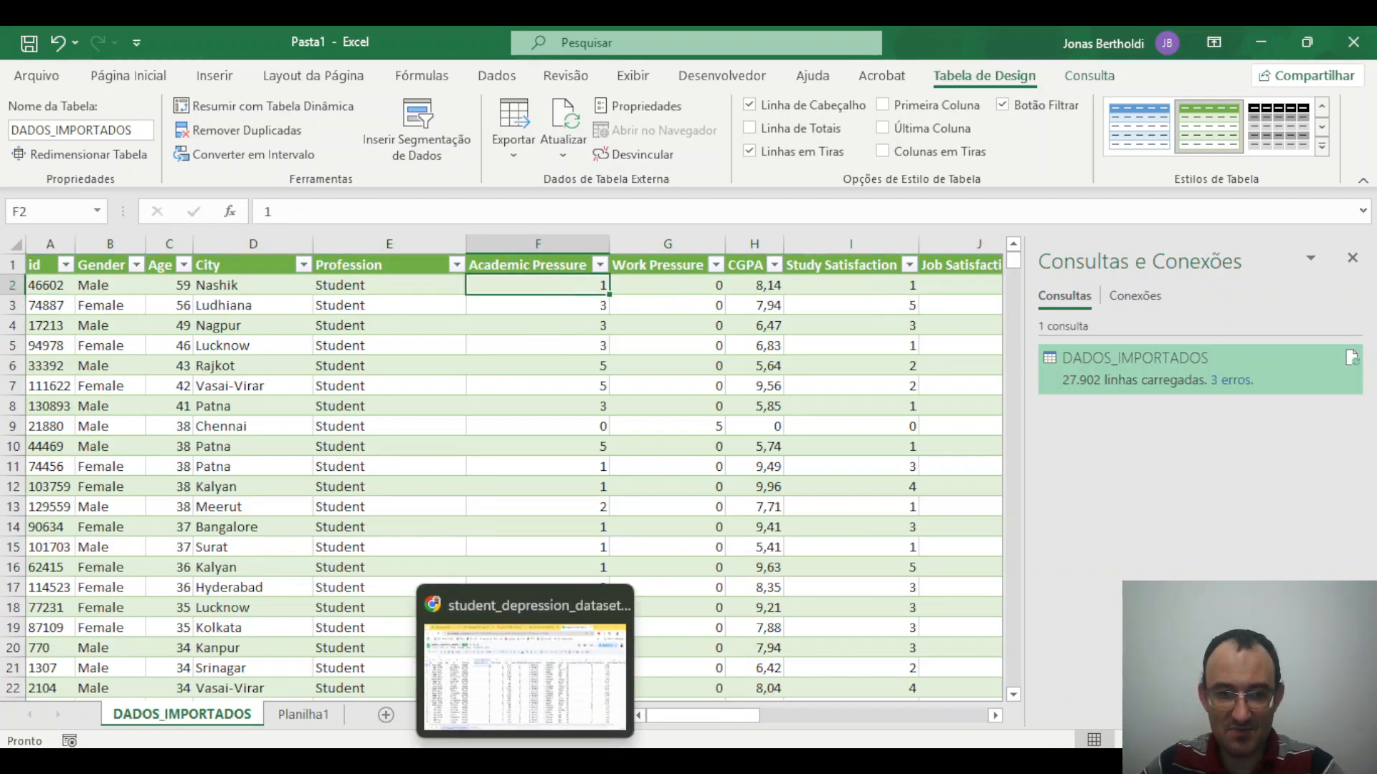
click(436, 764)
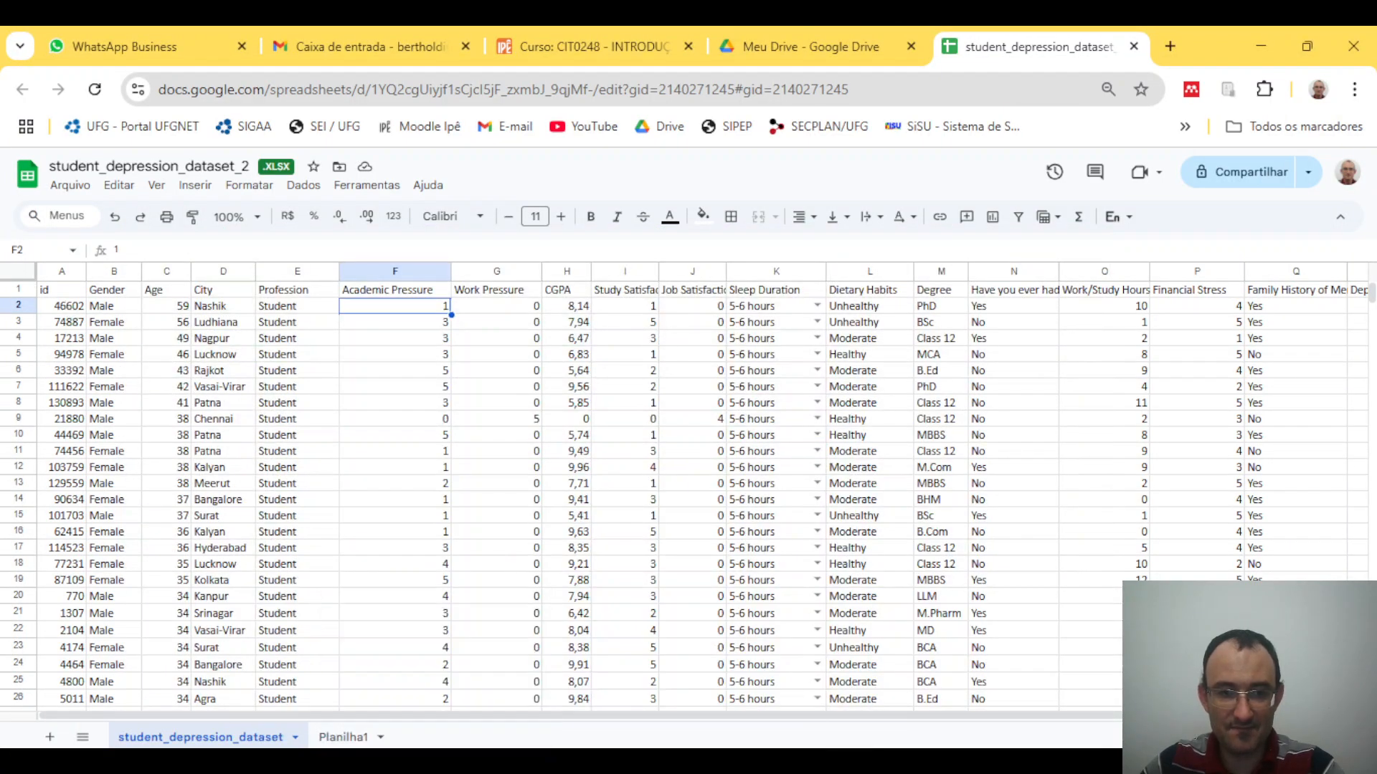
click(435, 763)
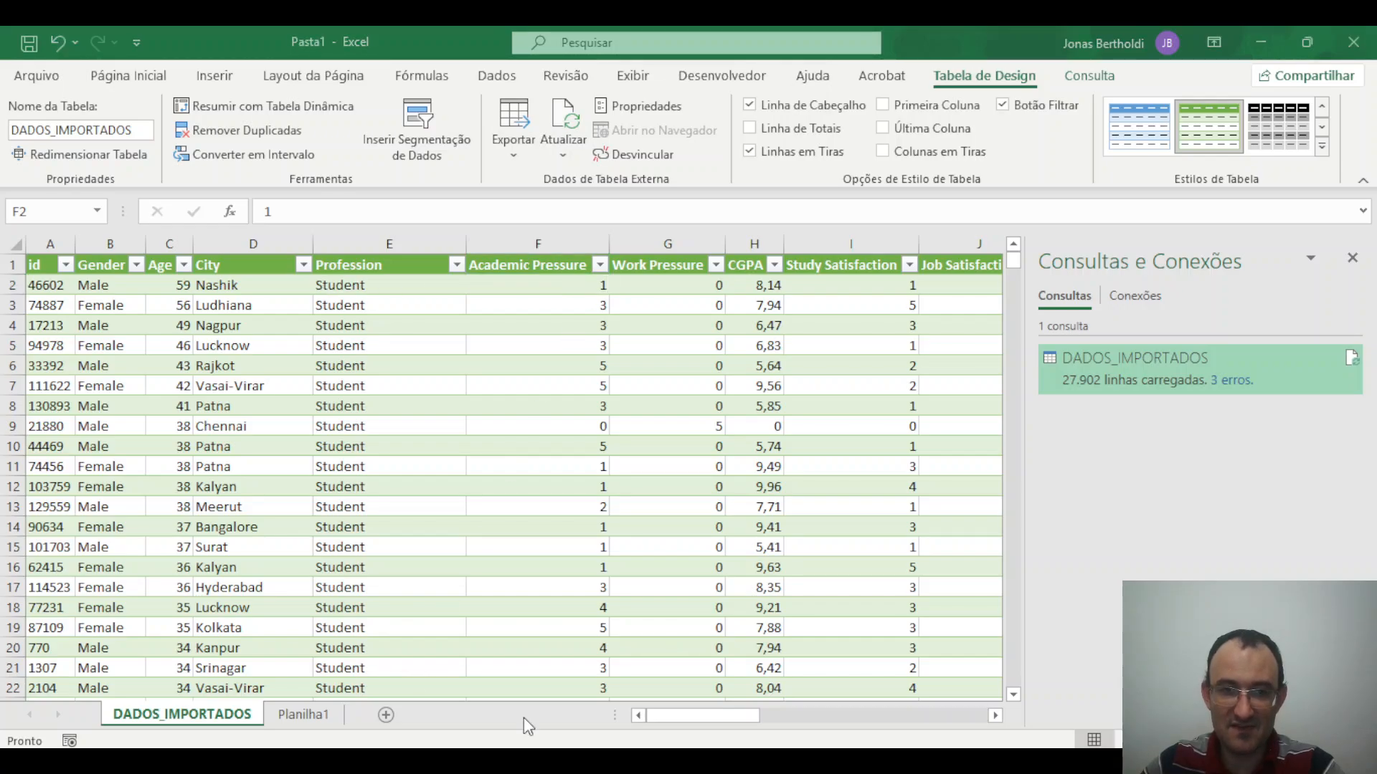
Switch to the Google Sheets dataset and set the first Academic Pressure value, cell F2, to 5.
click(529, 761)
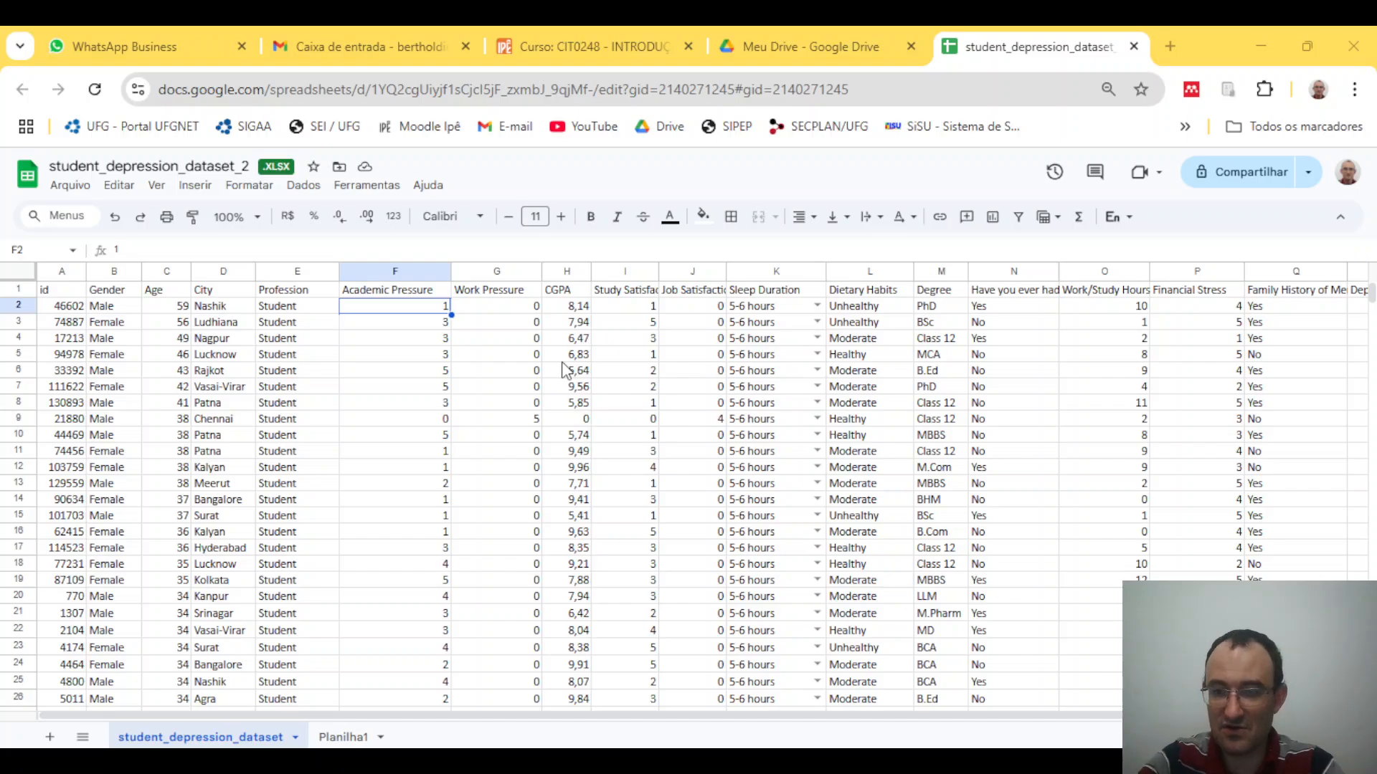
text(5)
key(Down)
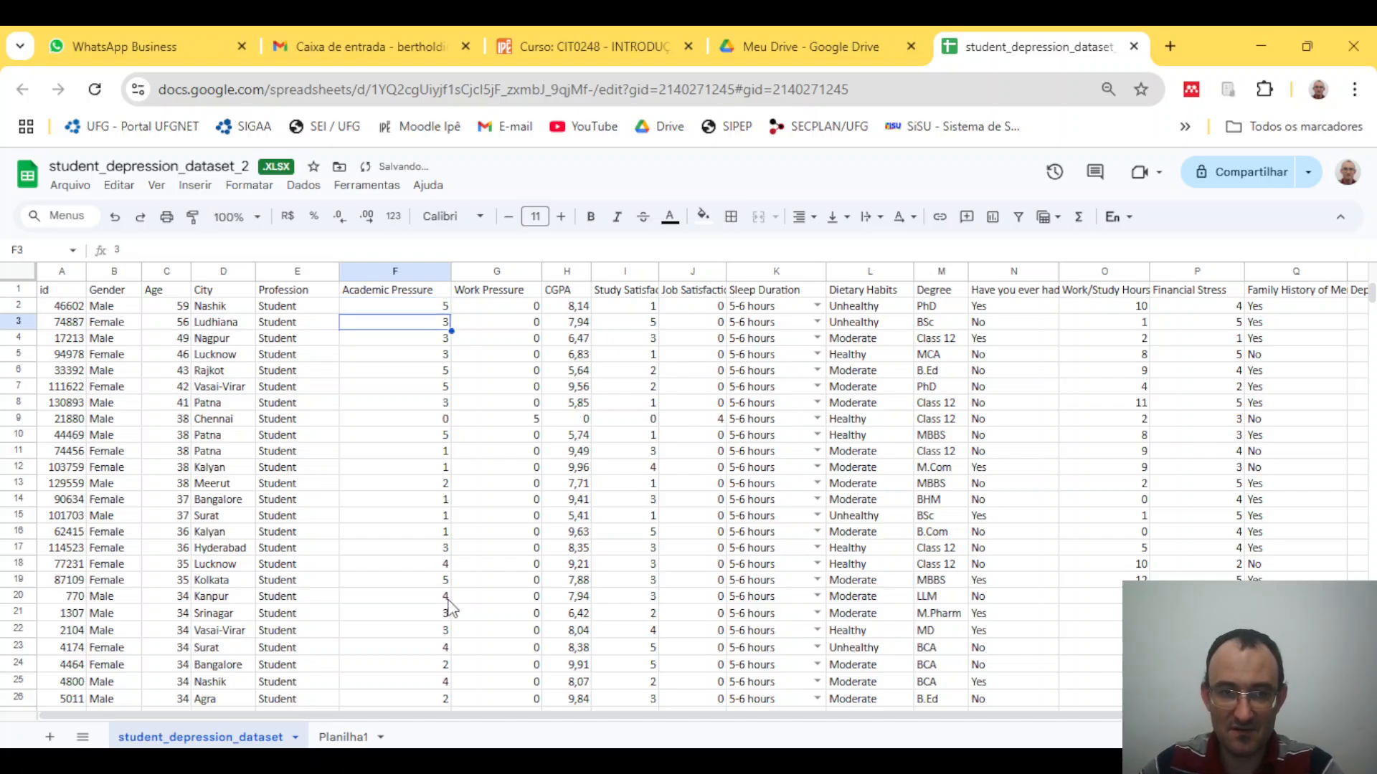
Switch to Excel and refresh the DADOS_IMPORTADOS query to pull in the edited source data.
key(alt+Tab)
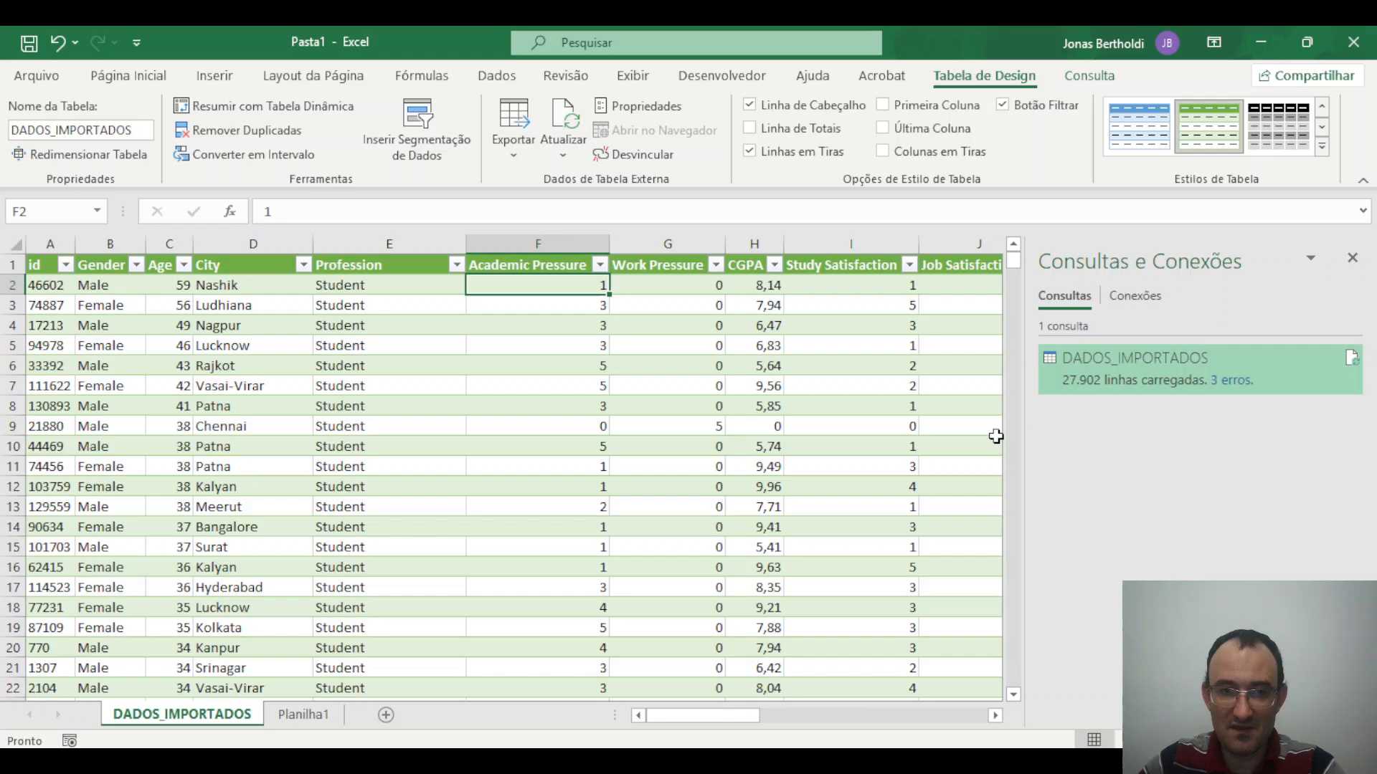
click(1350, 358)
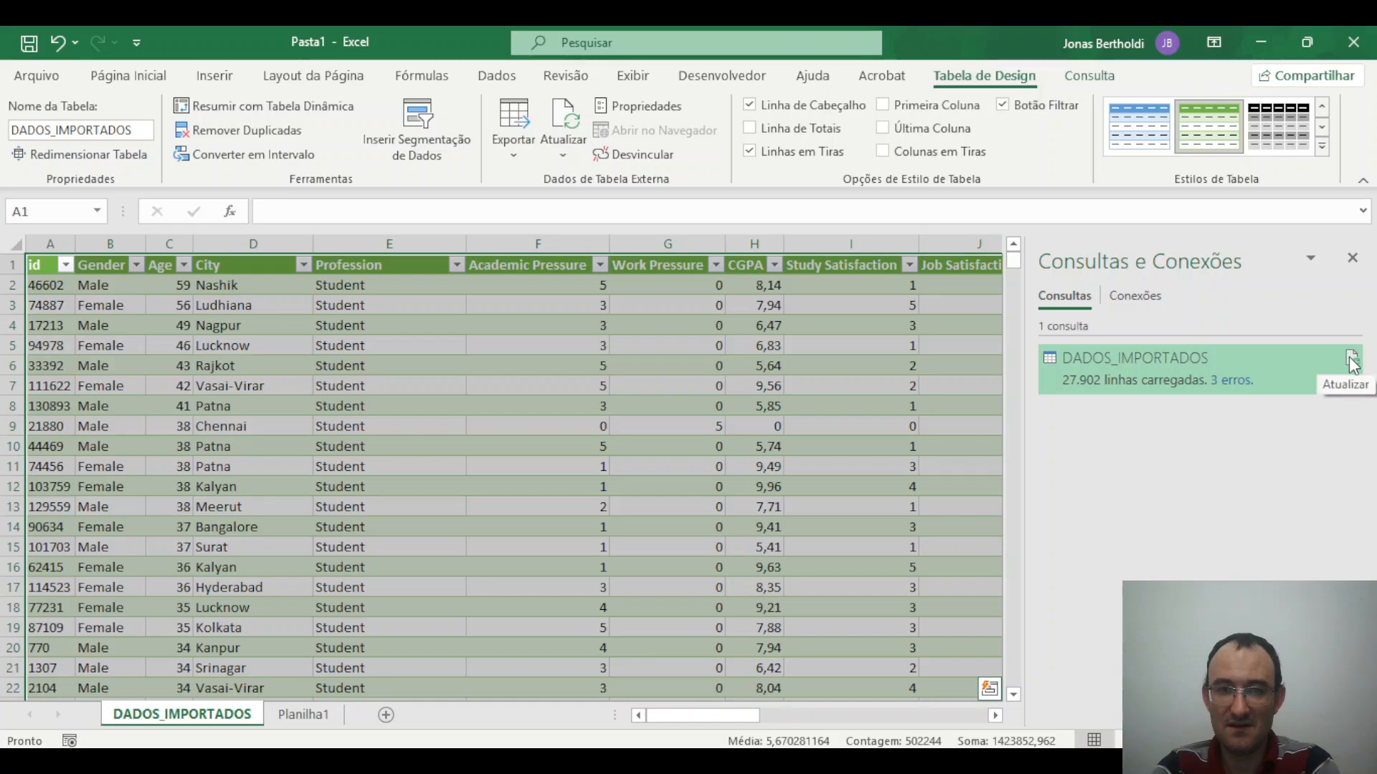
mouse_move(1352, 364)
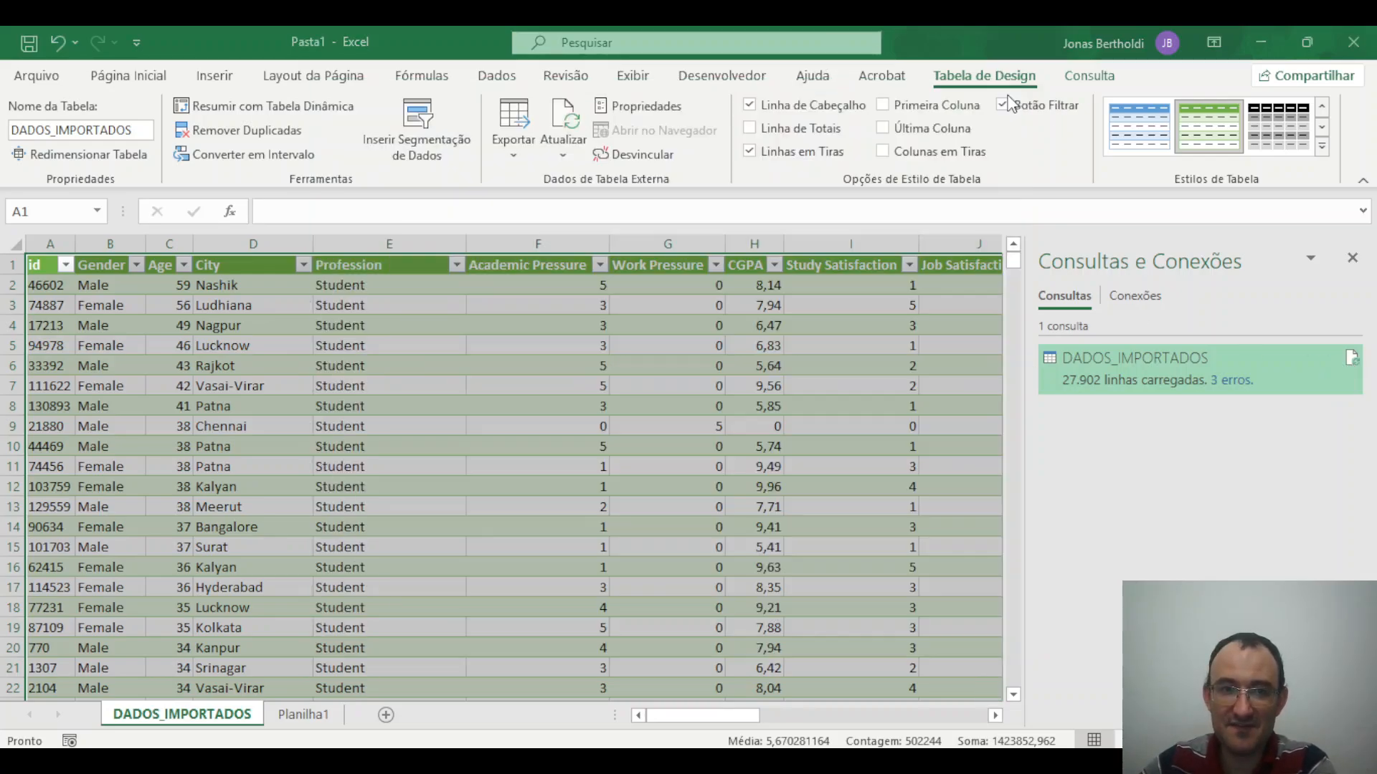
Set the first Academic Pressure value in the Excel table to 1 and refresh the DADOS_IMPORTADOS query.
click(582, 288)
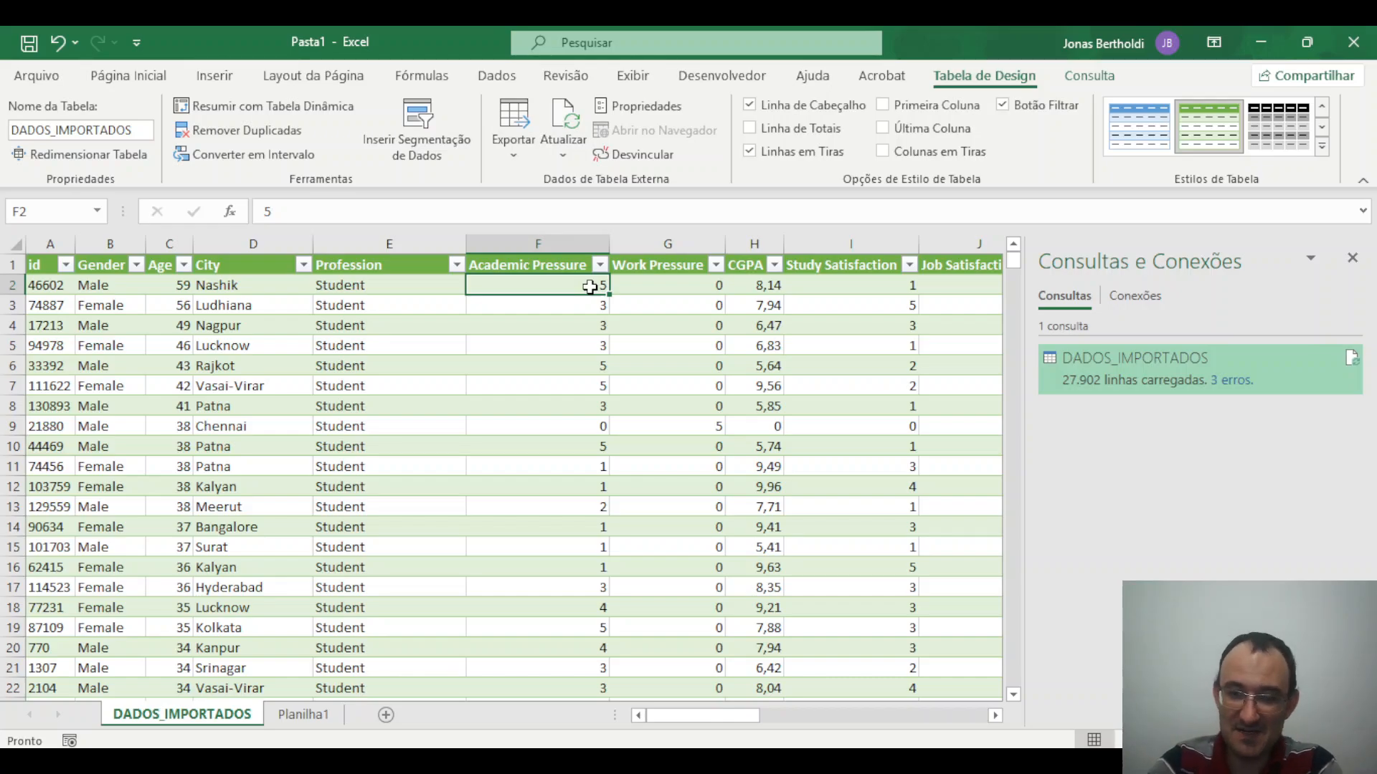
text(1)
key(Return)
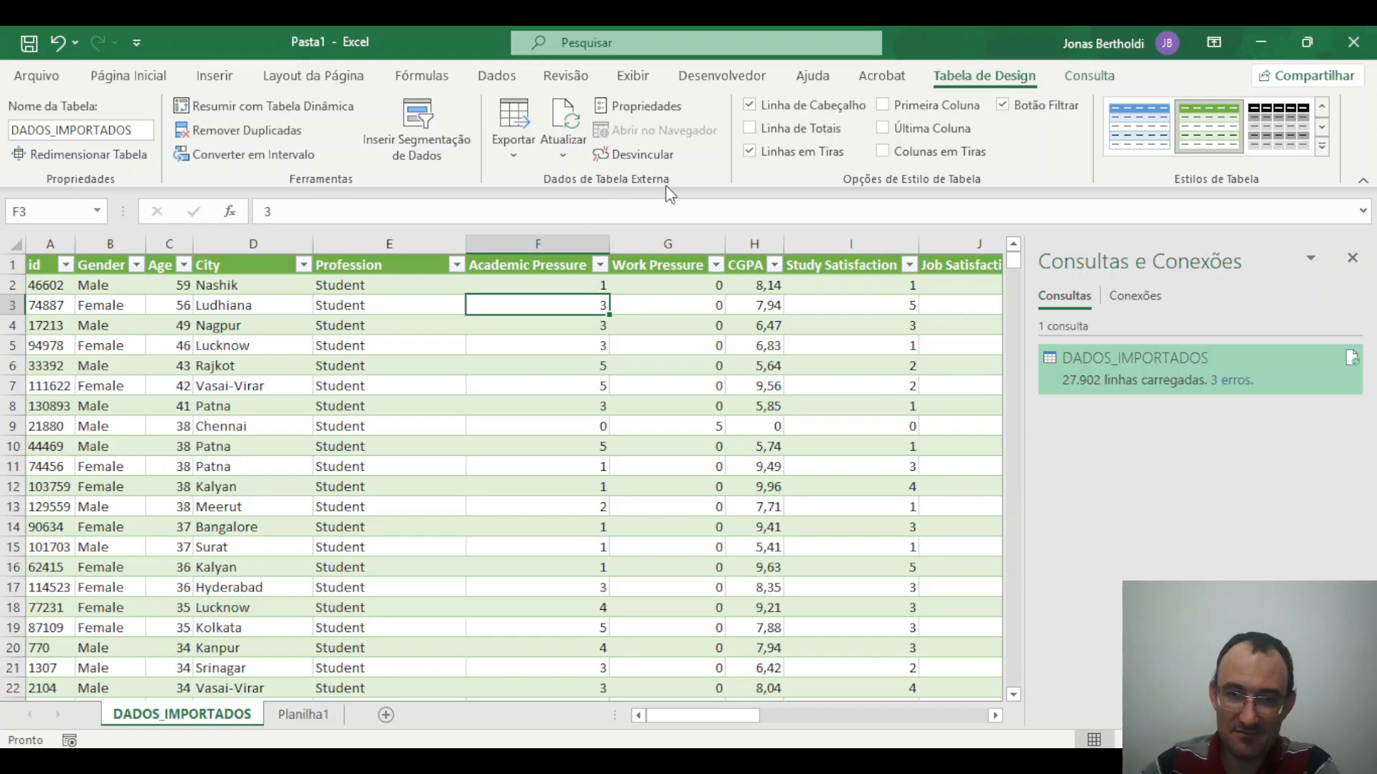
click(1353, 365)
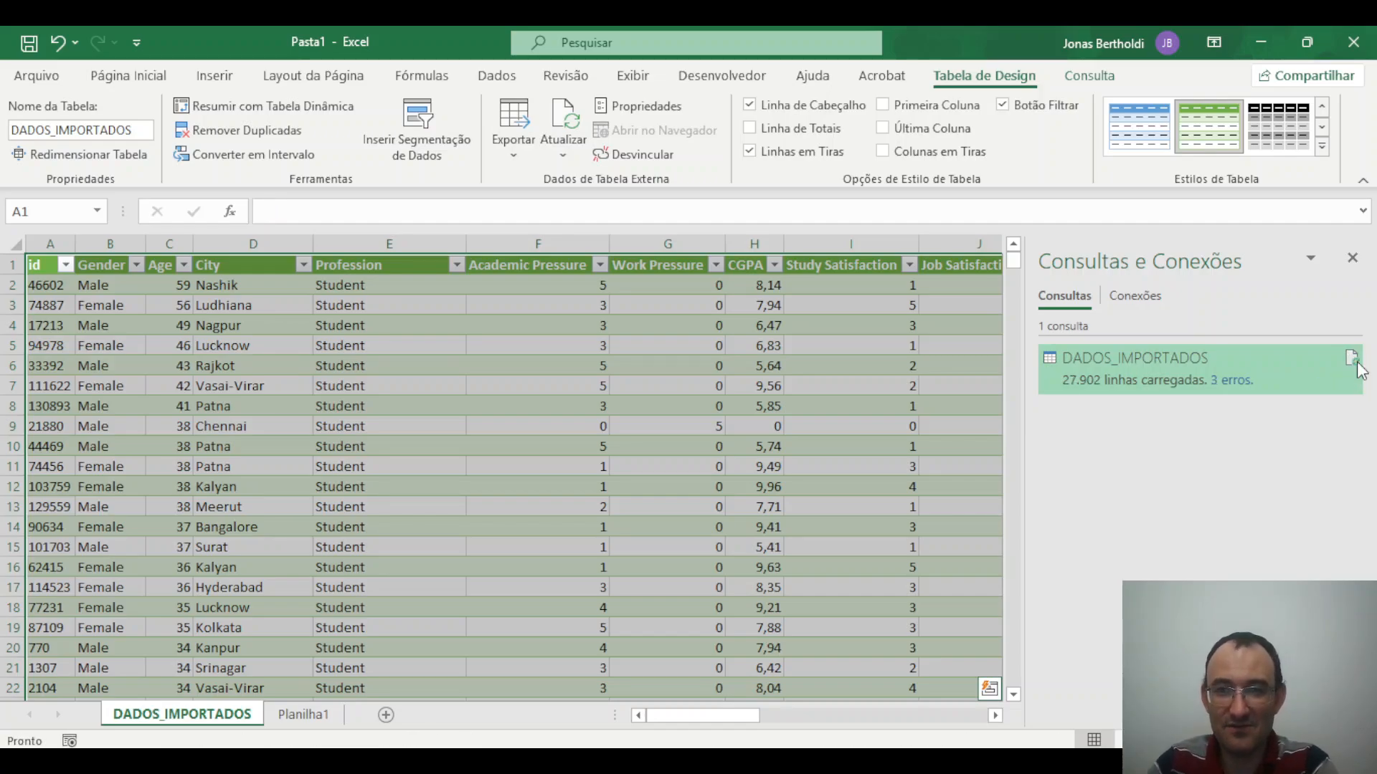
mouse_move(1357, 369)
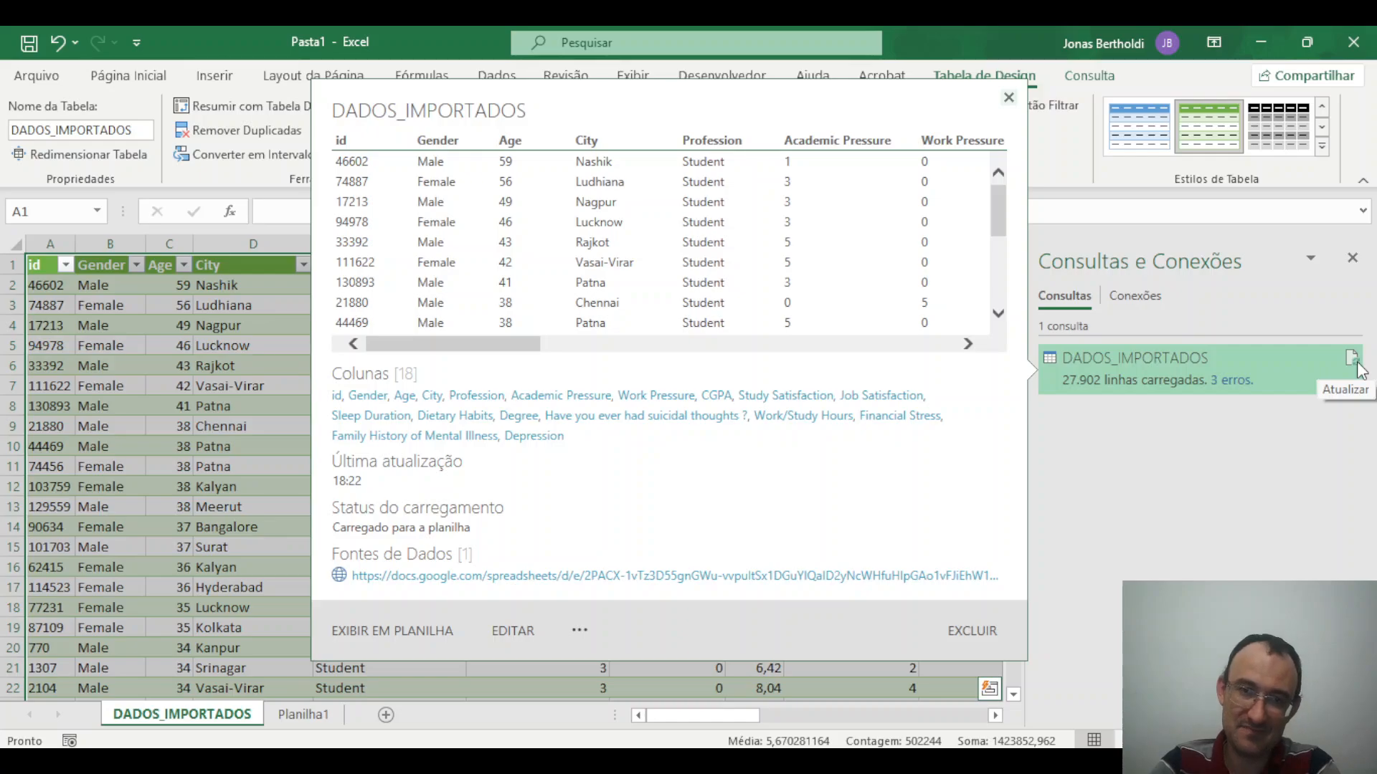